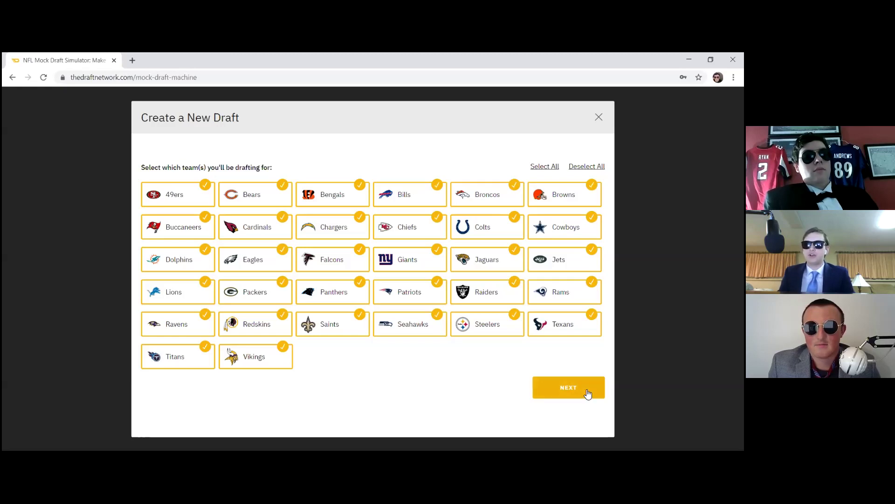
Step: Start a 1-round, all-32-team manual mock draft at Normal speed on TDN's Predictive Board
click(588, 394)
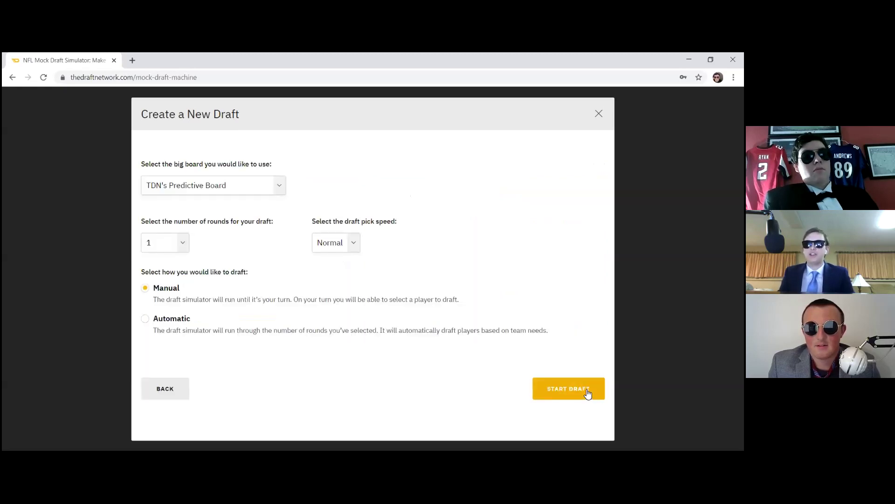
click(588, 394)
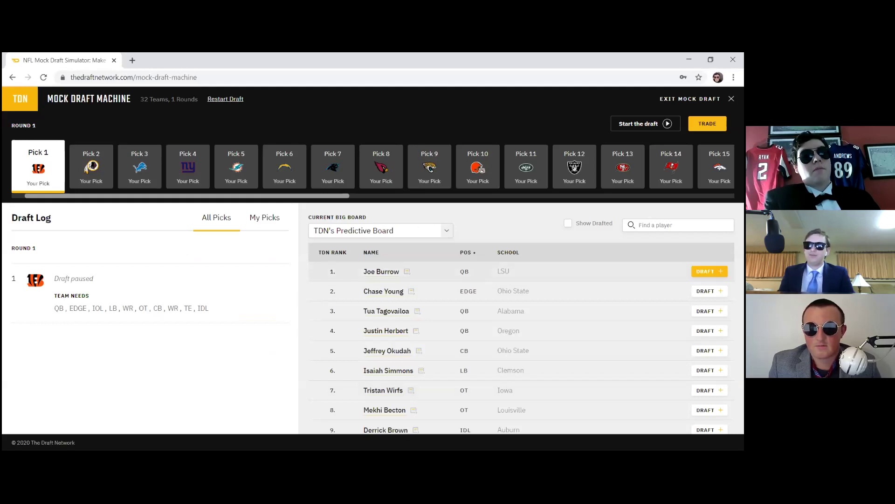
Step: Draft Joe Burrow, QB from LSU, for the Bengals at pick 1
click(709, 271)
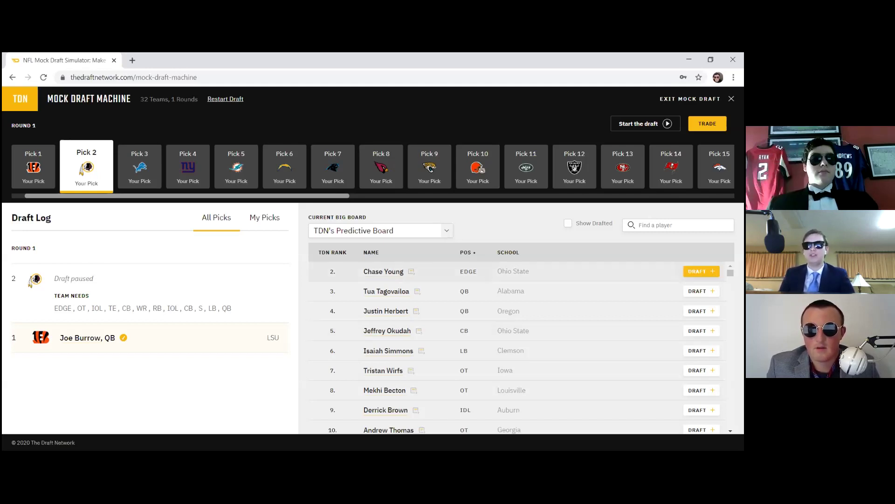
Step: Draft Chase Young, EDGE, with pick 2
click(701, 271)
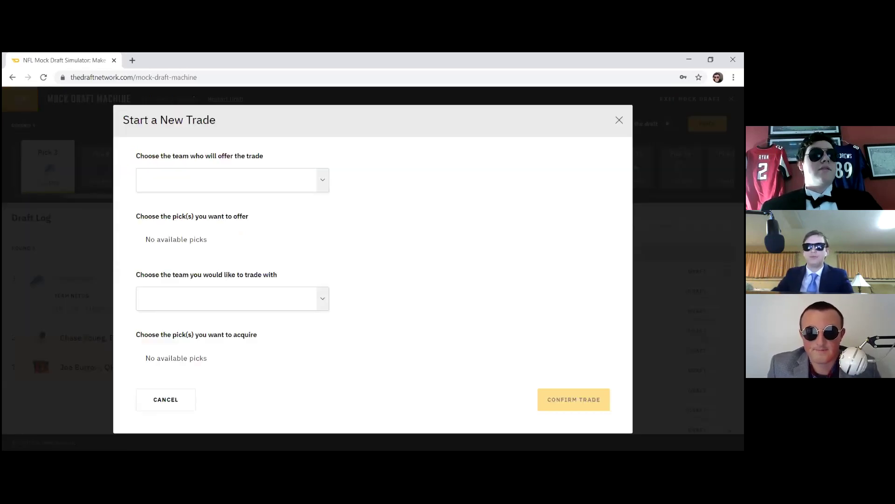
Step: Set up a trade with the Chargers offering and the Lions as partner
click(317, 184)
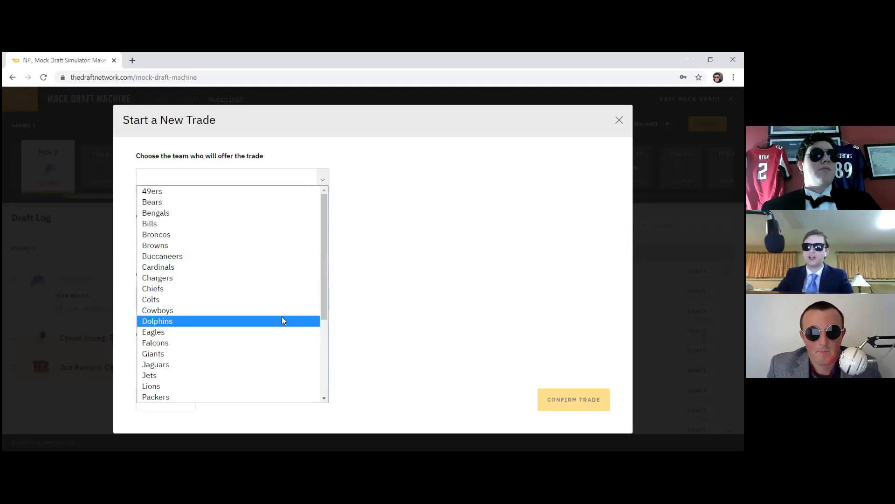
click(286, 277)
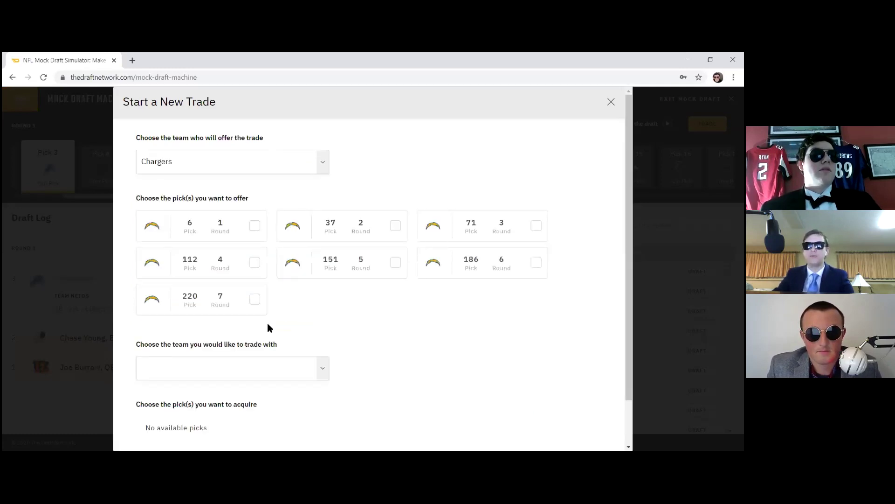
click(261, 371)
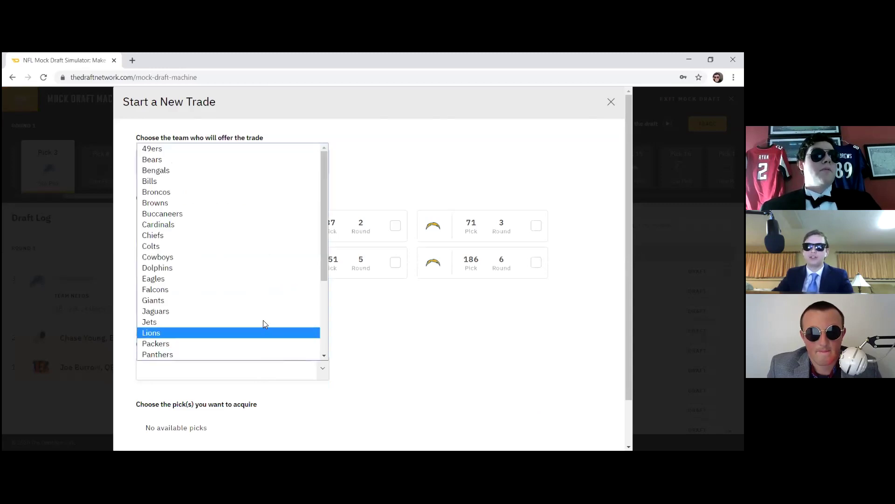
click(264, 330)
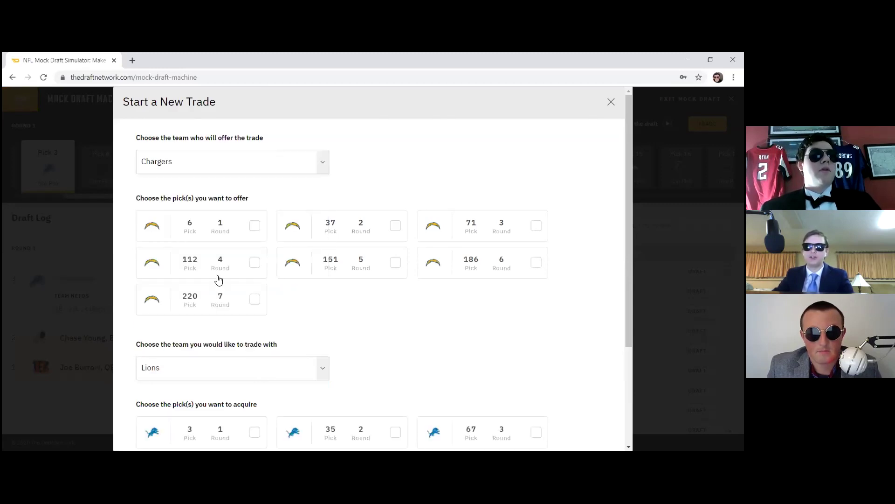
Step: Offer the Chargers' picks 6 and 37 for the Lions' pick 3 and submit it
click(224, 232)
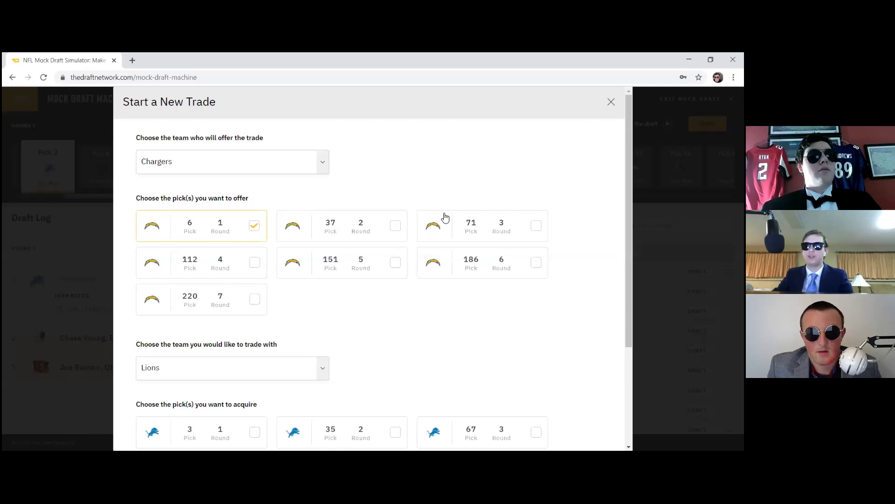
scroll(410, 303, down, 1)
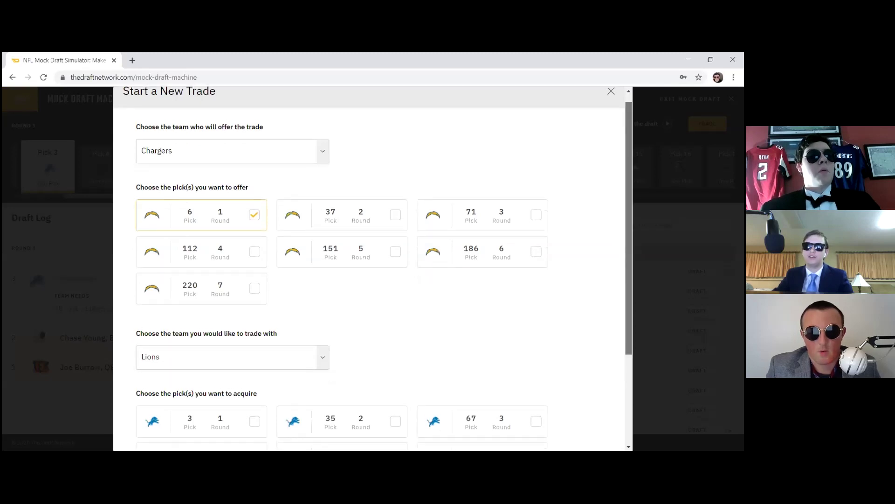
click(247, 416)
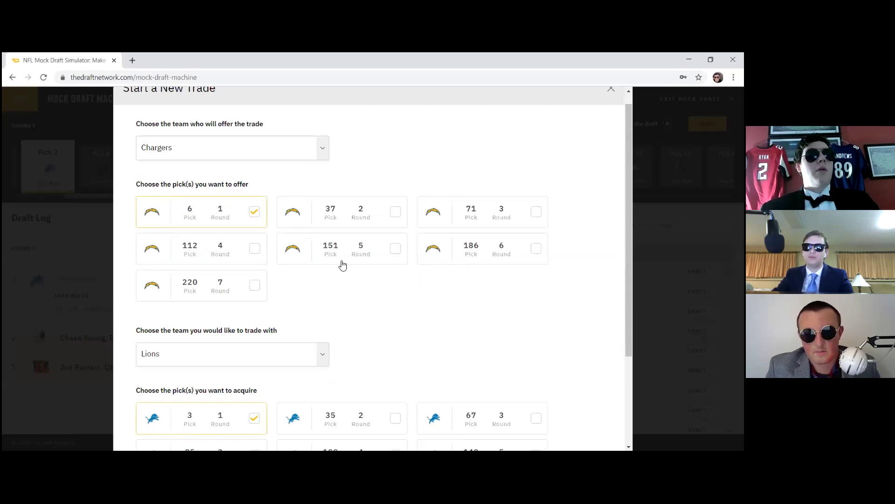
click(377, 207)
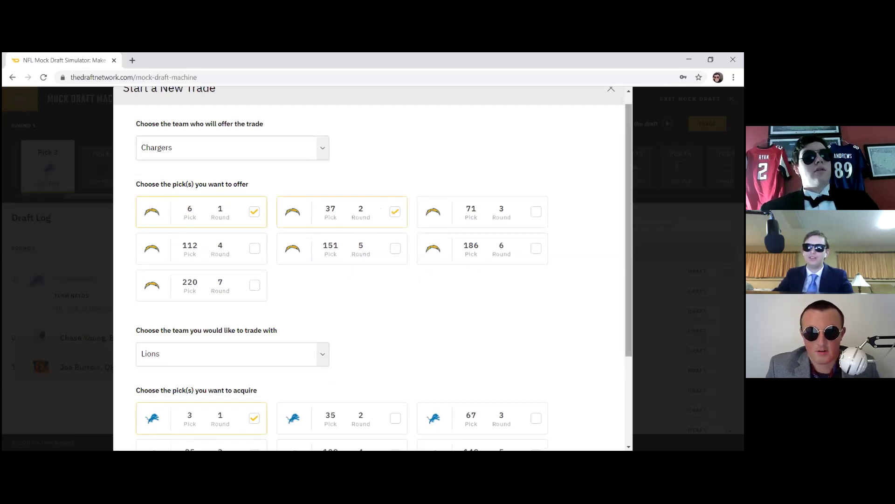
scroll(373, 268, down, 3)
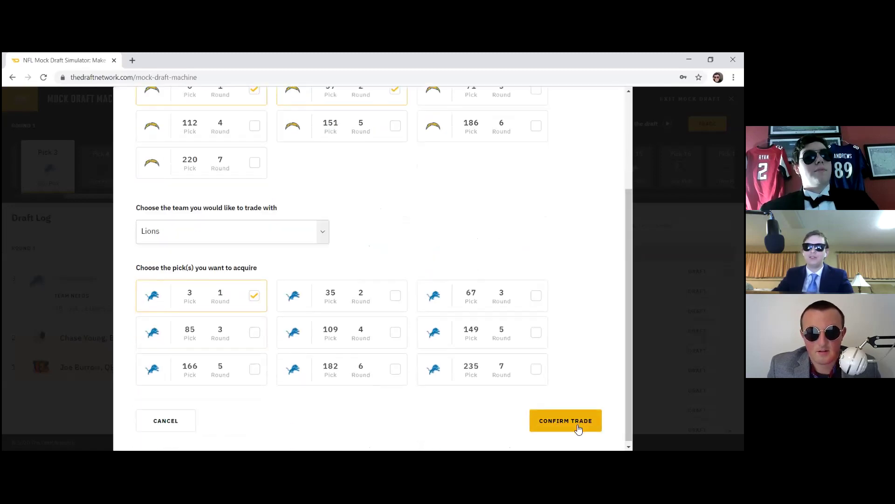
click(577, 424)
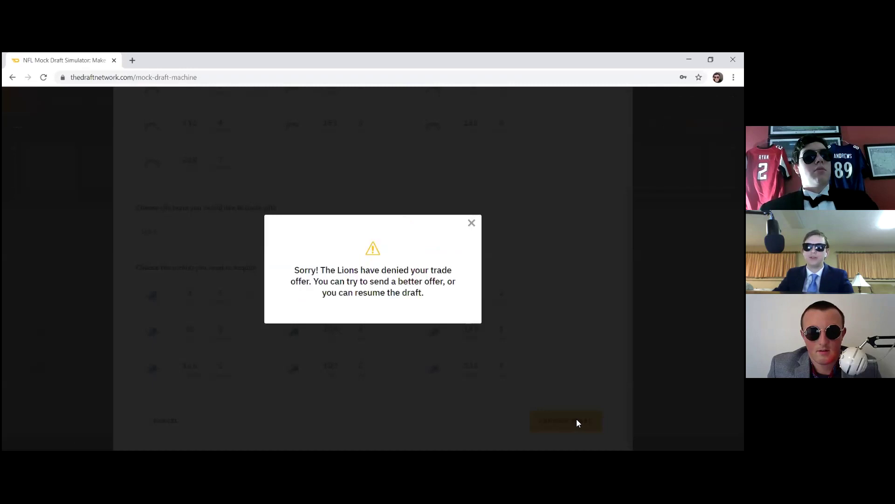
Step: After the denial, add pick 112 to the offer and resubmit it to the Lions
click(472, 223)
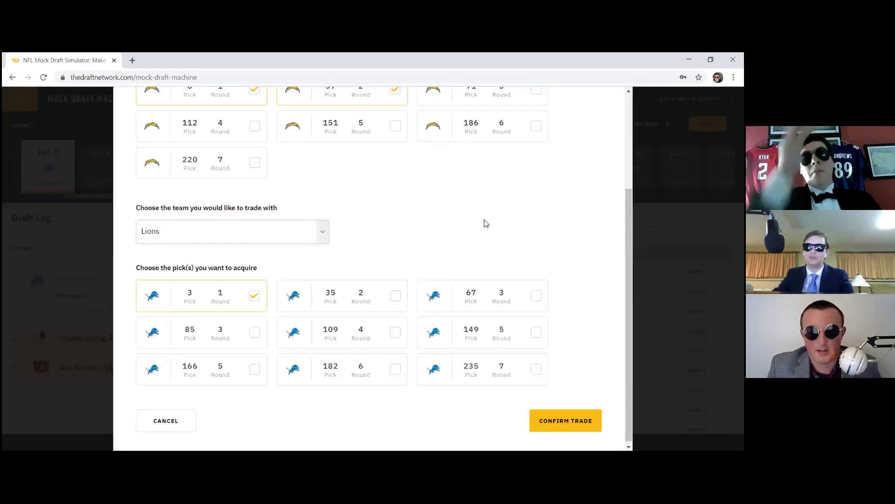
scroll(485, 222, up, 2)
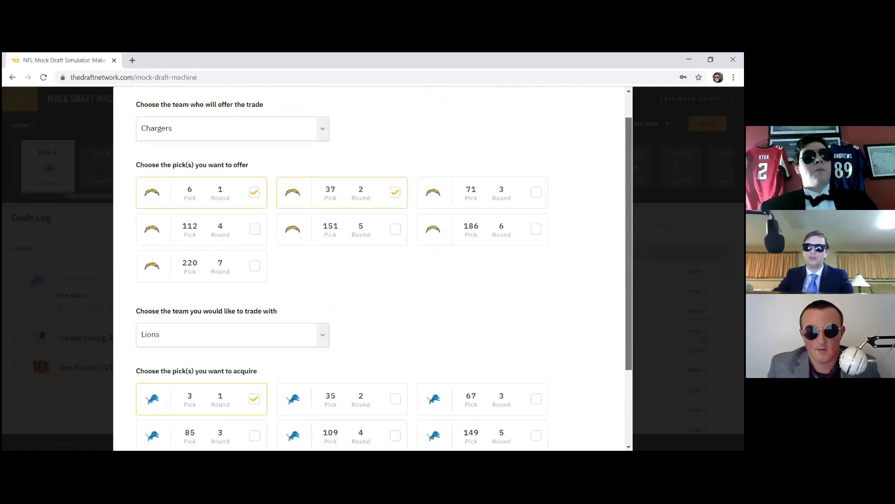
scroll(373, 268, up, 1)
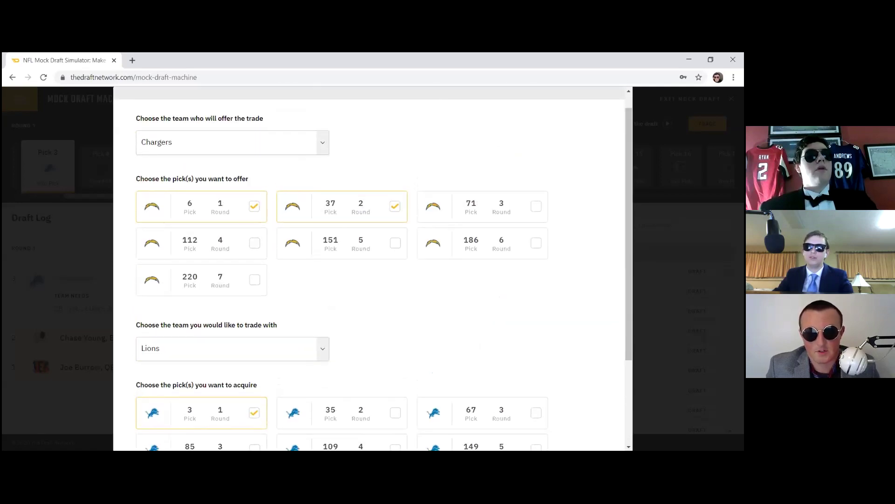
click(262, 241)
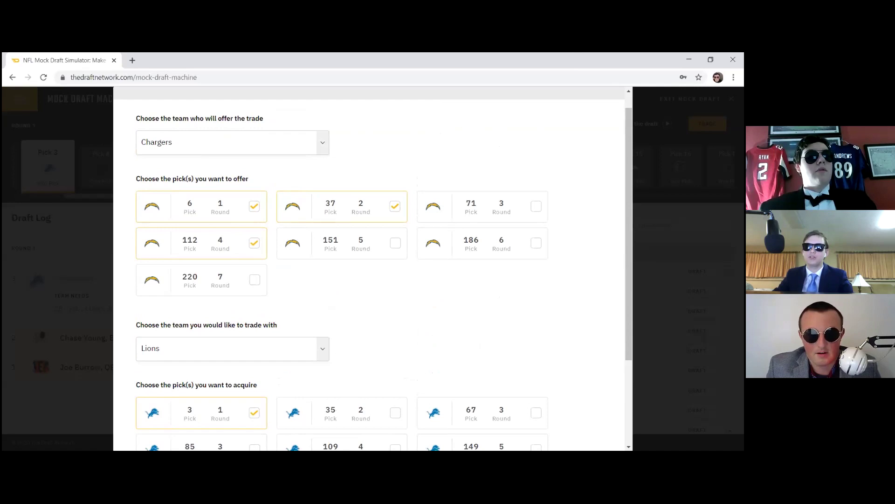
scroll(373, 270, down, 3)
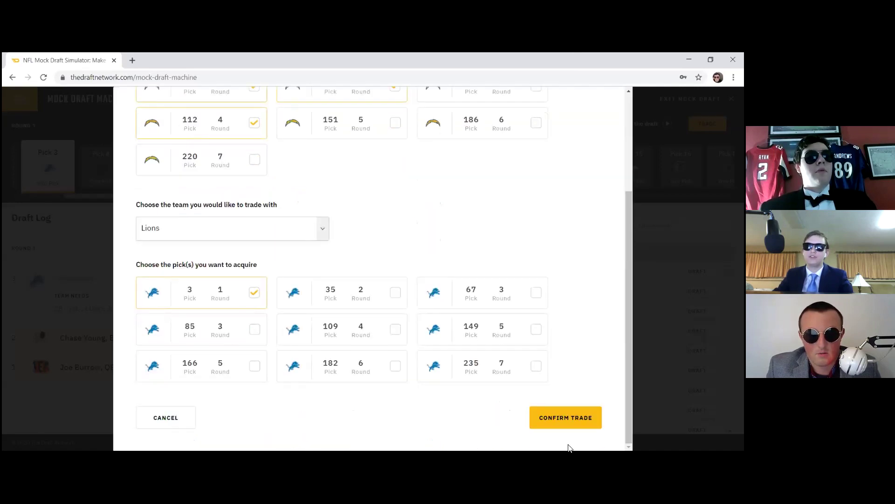
click(564, 420)
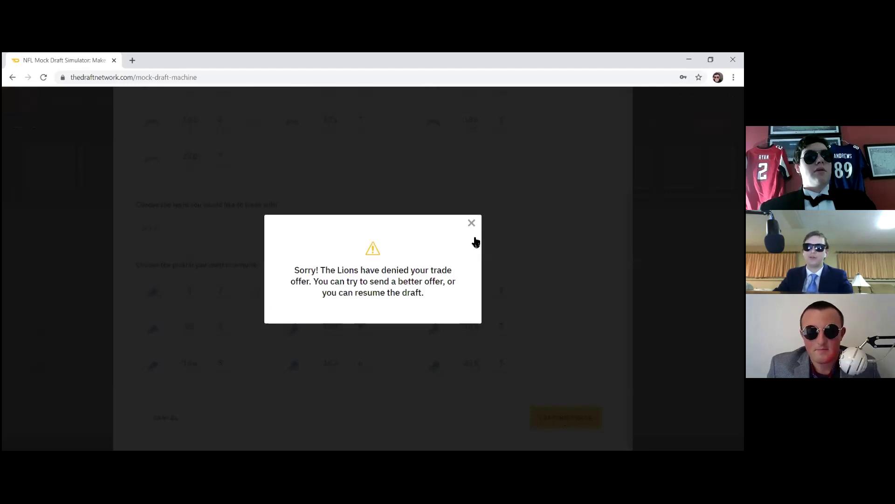
Step: Rework the offer: drop picks 37 and 112, add picks 71 and 151
click(471, 222)
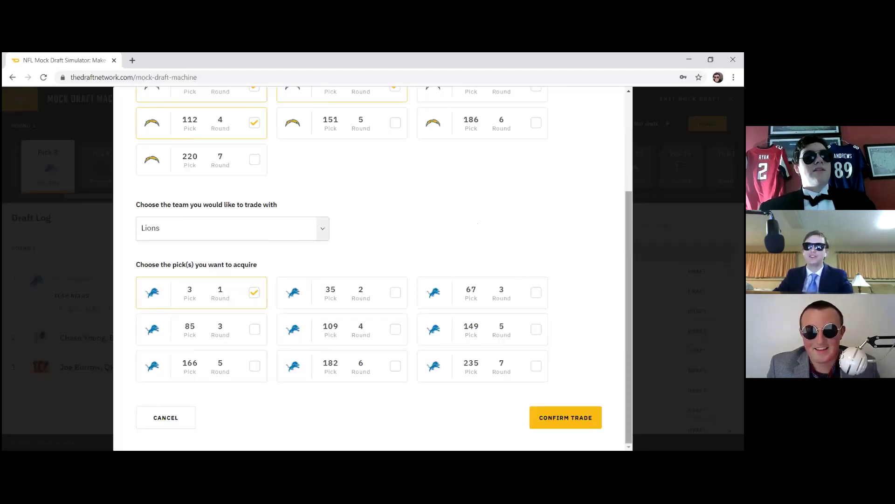
scroll(471, 224, up, 2)
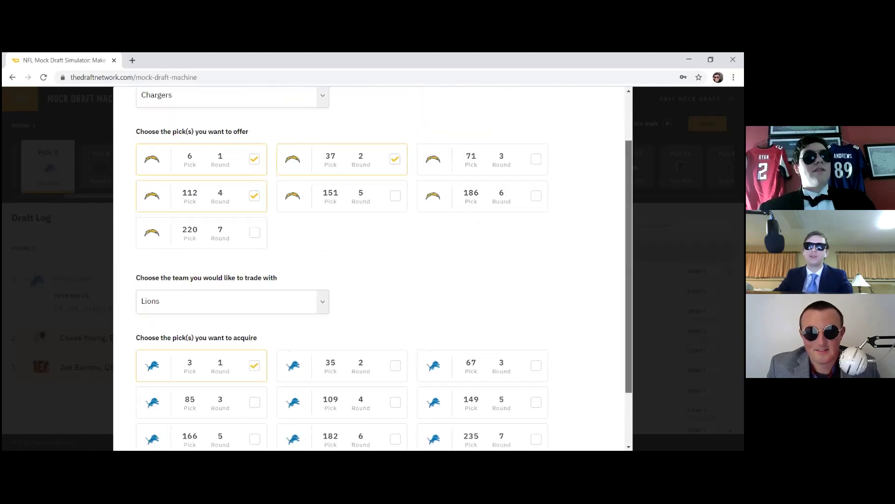
scroll(398, 166, up, 1)
click(397, 166)
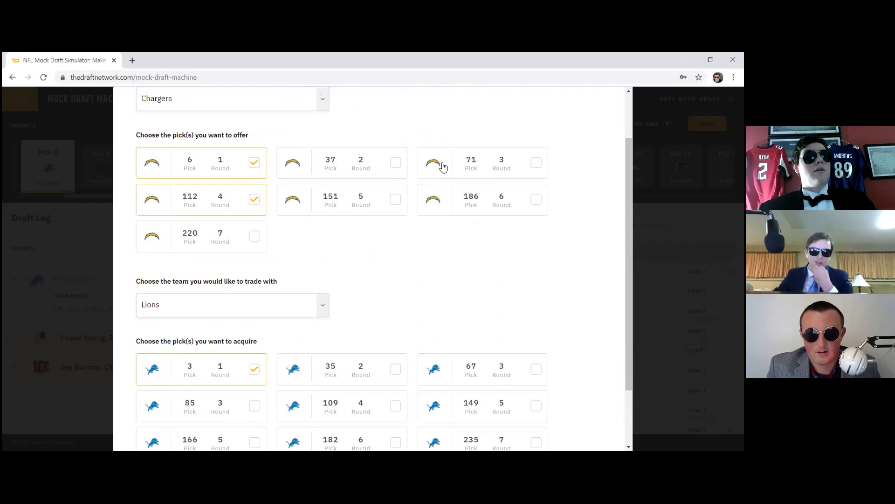
click(479, 170)
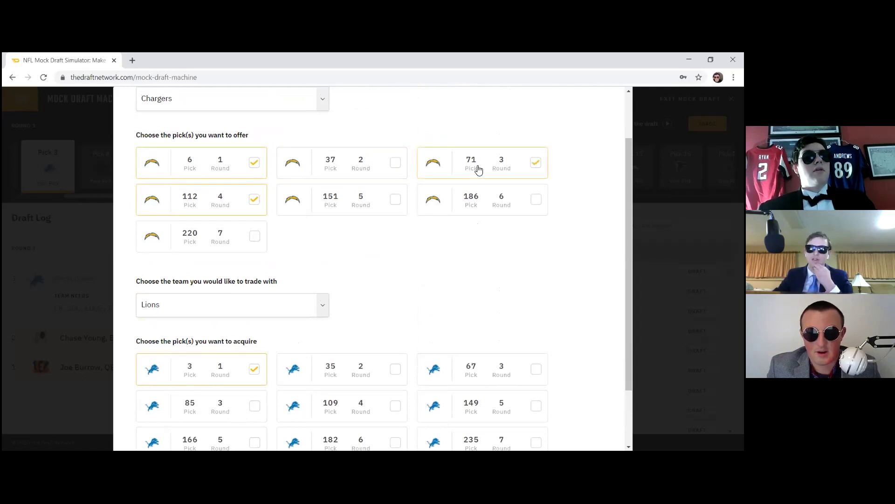
click(237, 209)
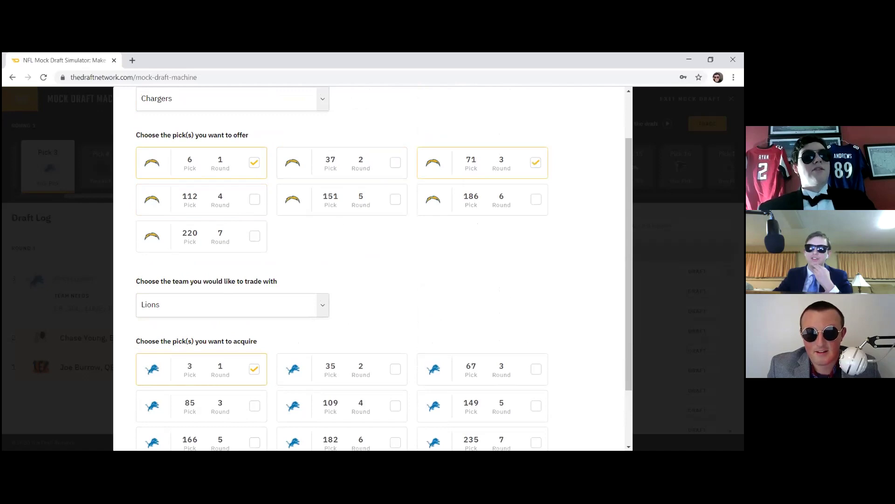
scroll(629, 261, down, 2)
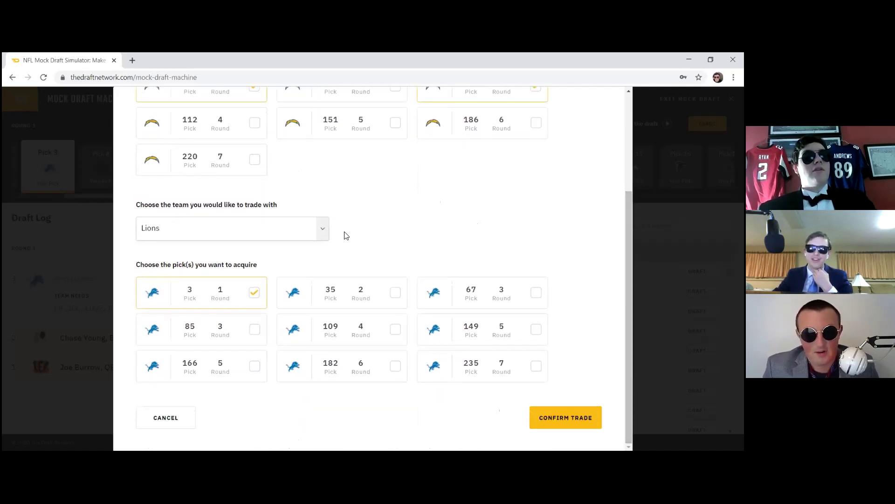
click(348, 135)
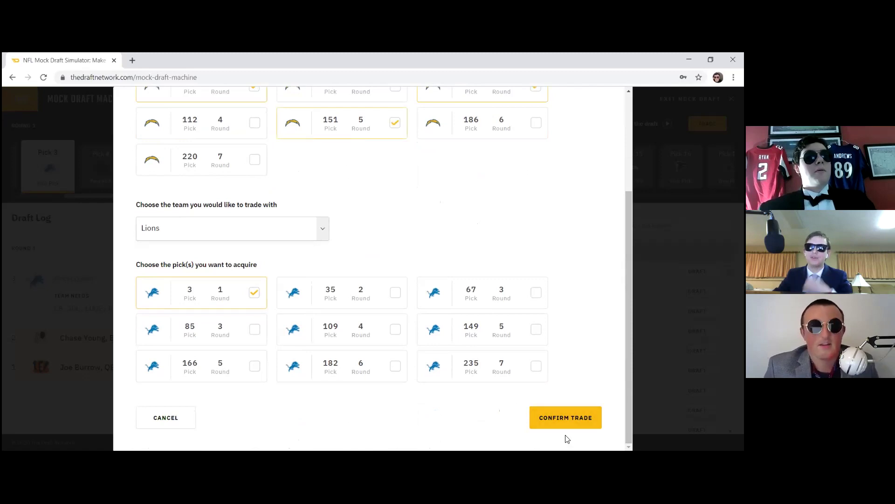
Step: Submit the offer, then remove pick 151 and resubmit after the Lions deny it
click(561, 421)
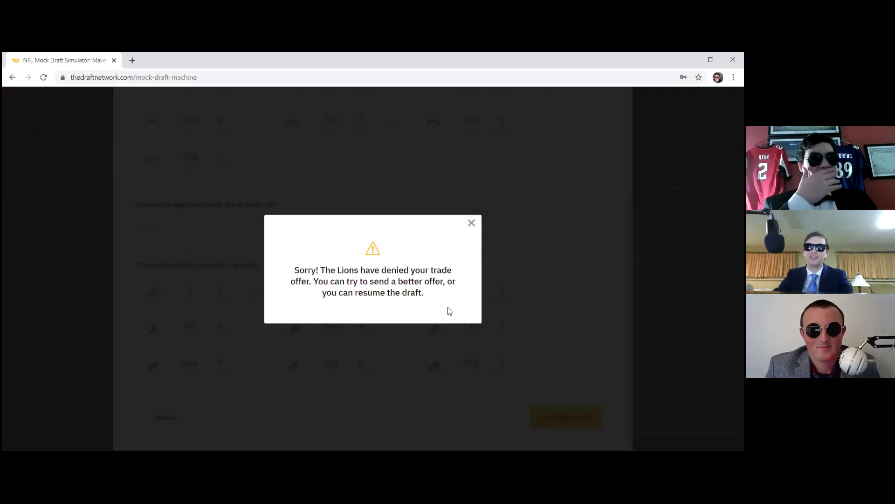
click(472, 224)
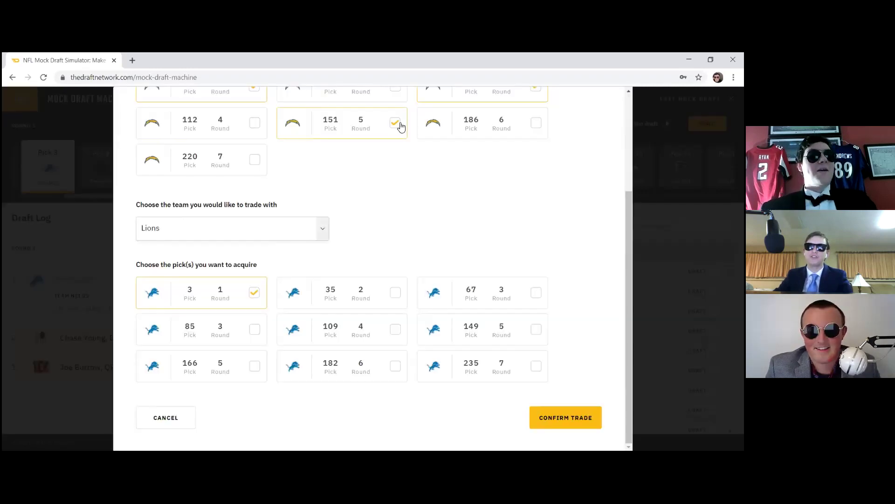
click(397, 124)
click(551, 419)
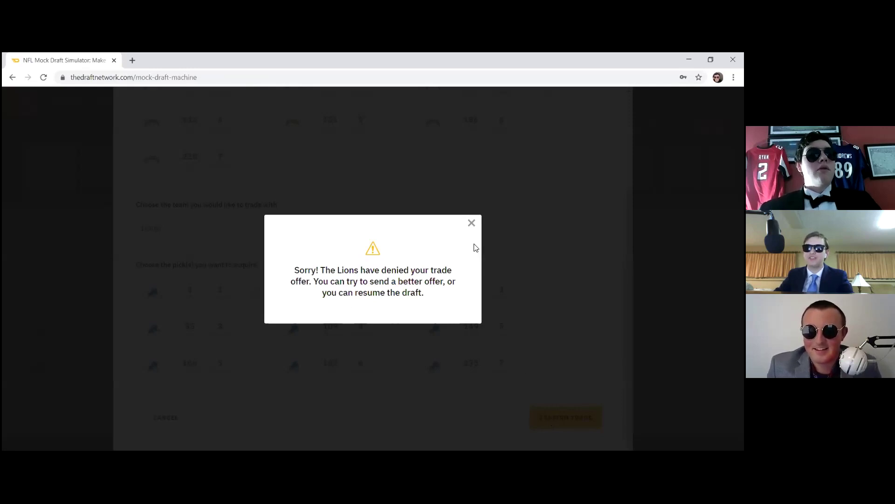
Step: Dismiss the second denial and close the trade dialog to return to pick 3
click(471, 222)
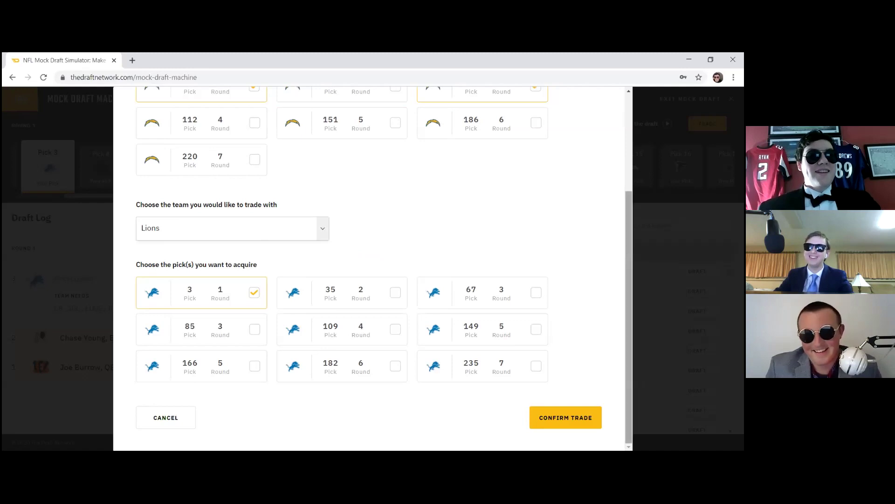
scroll(580, 339, up, 1)
scroll(580, 339, up, 3)
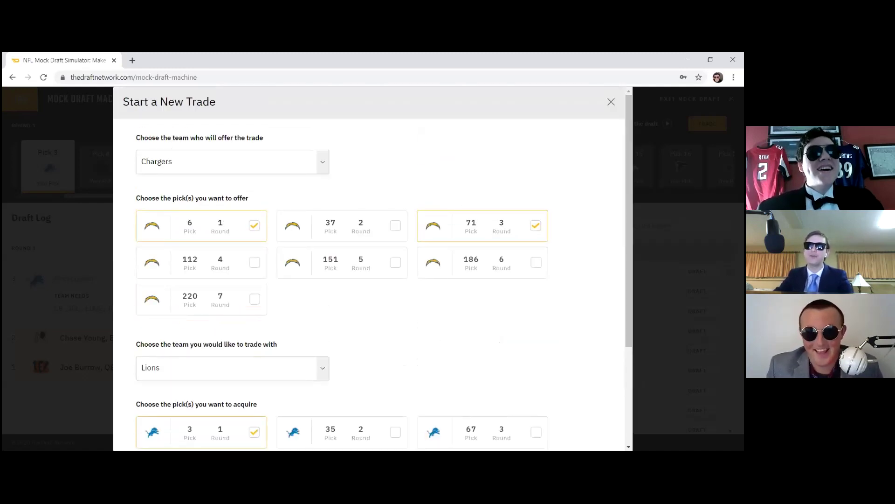
click(610, 102)
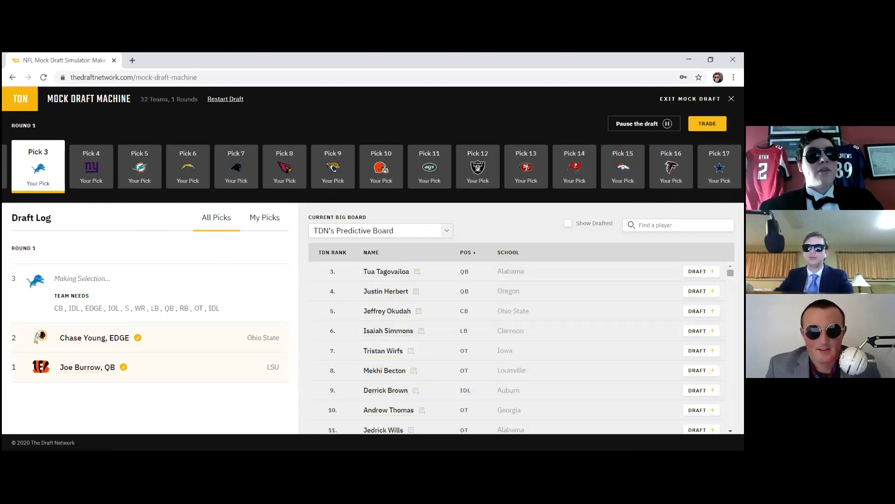
Step: Draft Jeffrey Okudah, CB from Ohio State, for the Lions at pick 3, then begin a new trade
scroll(521, 348, down, 20)
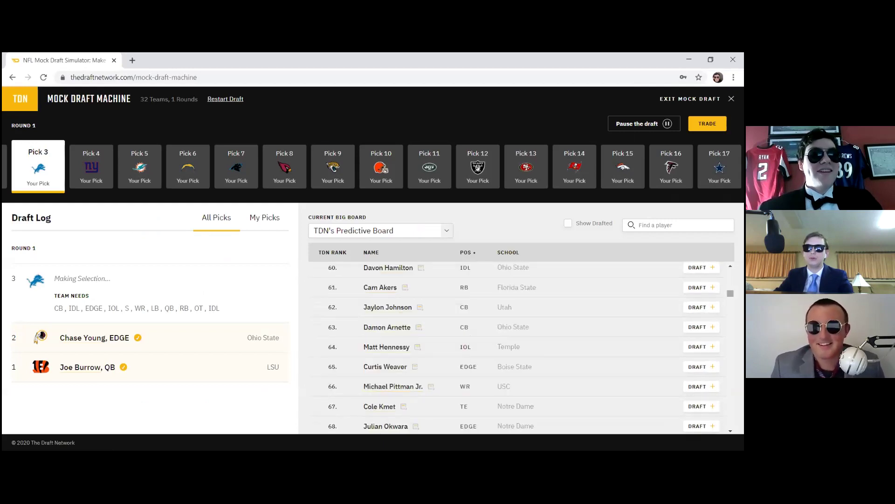
drag(730, 293, 730, 272)
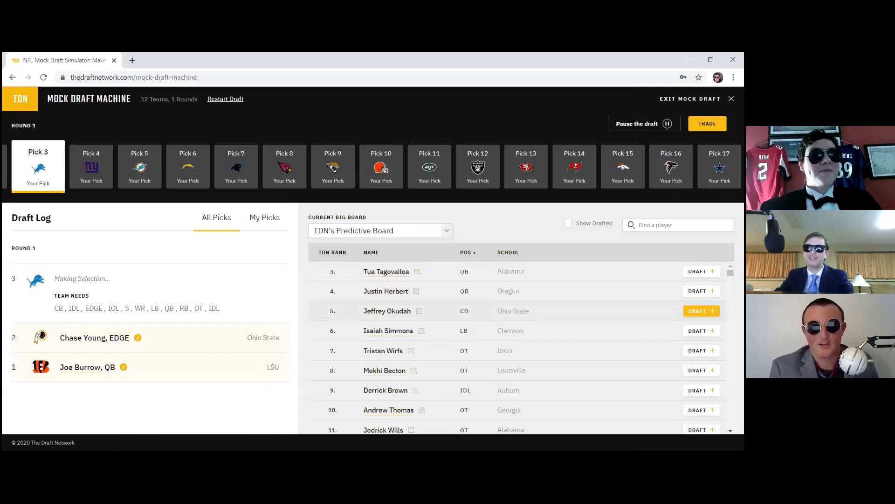
click(701, 310)
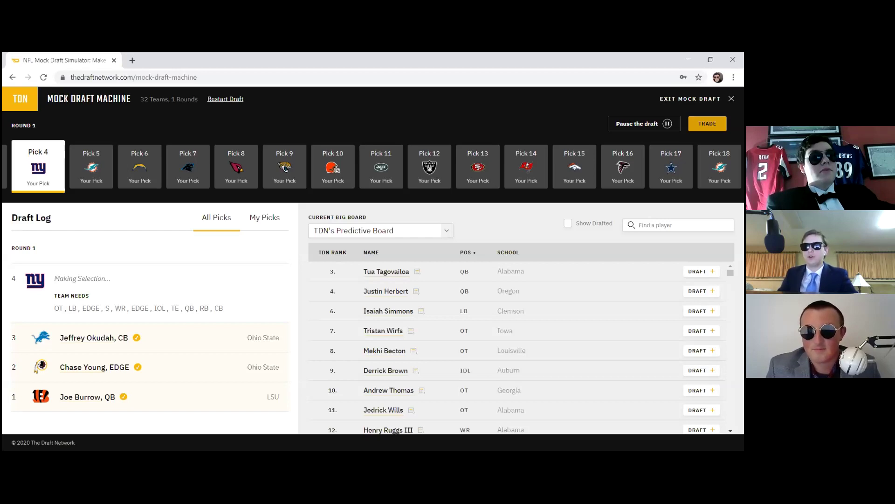
click(708, 123)
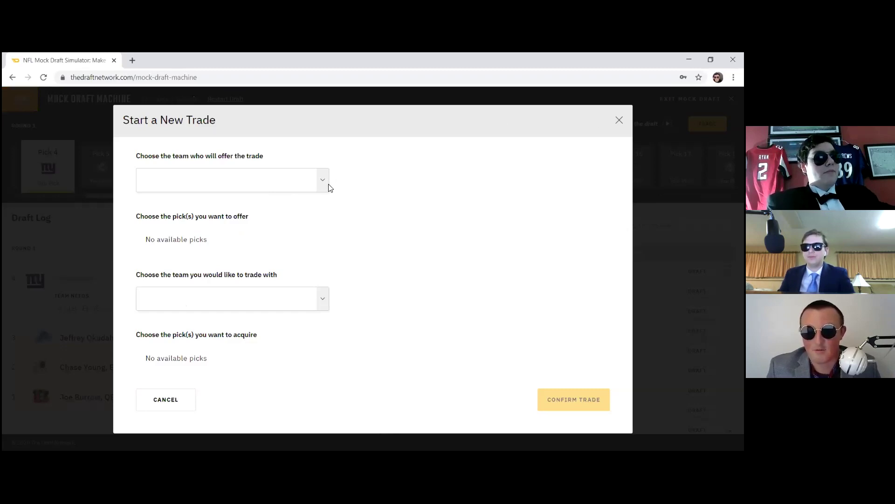
click(315, 185)
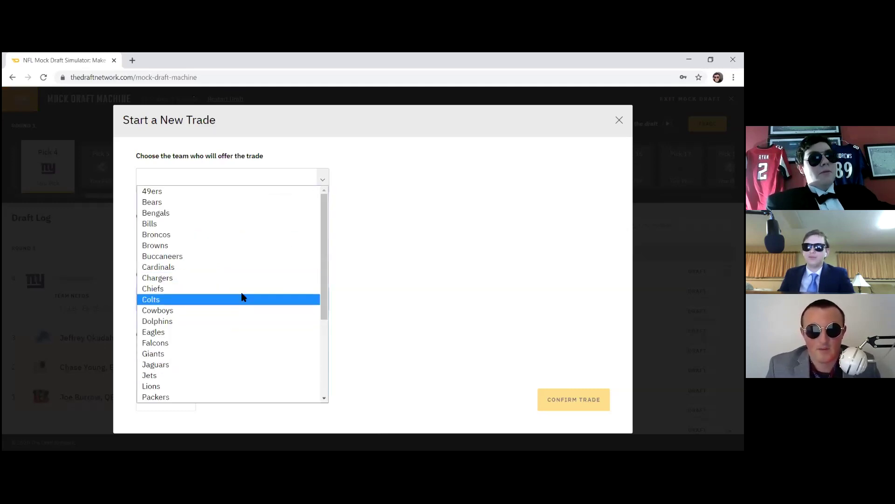
click(249, 278)
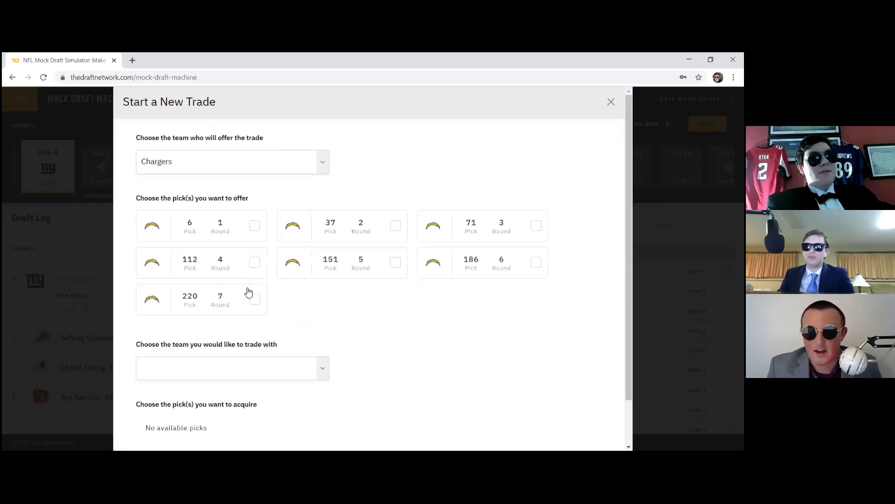
click(269, 376)
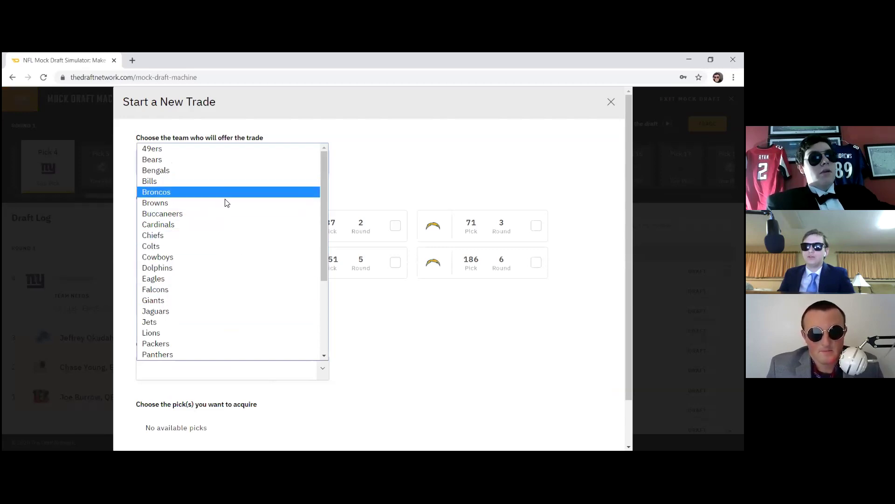
click(210, 300)
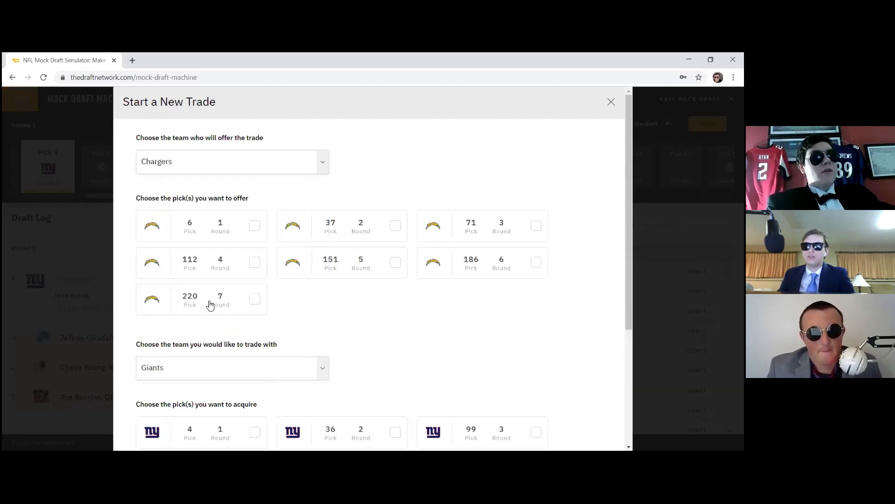
click(236, 237)
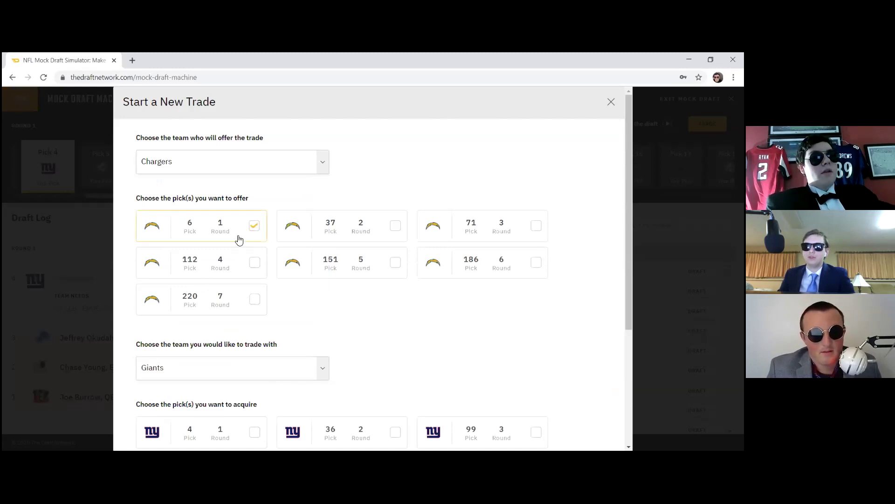
click(261, 271)
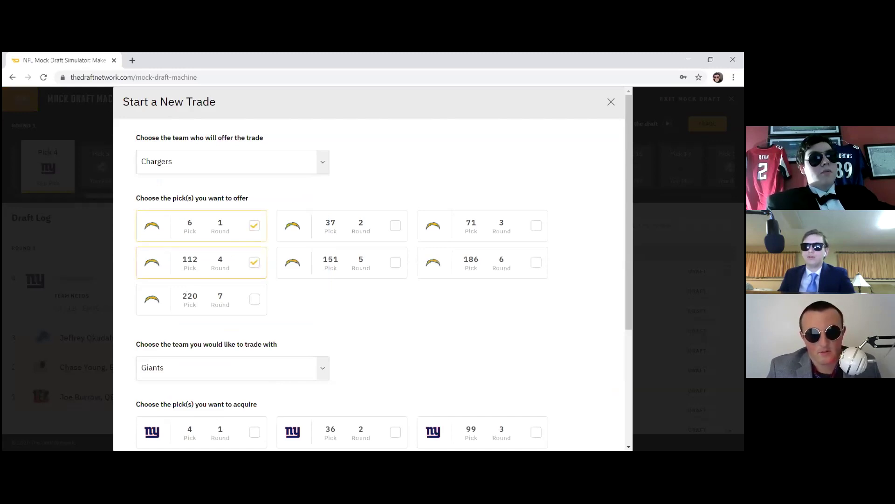
scroll(330, 288, down, 4)
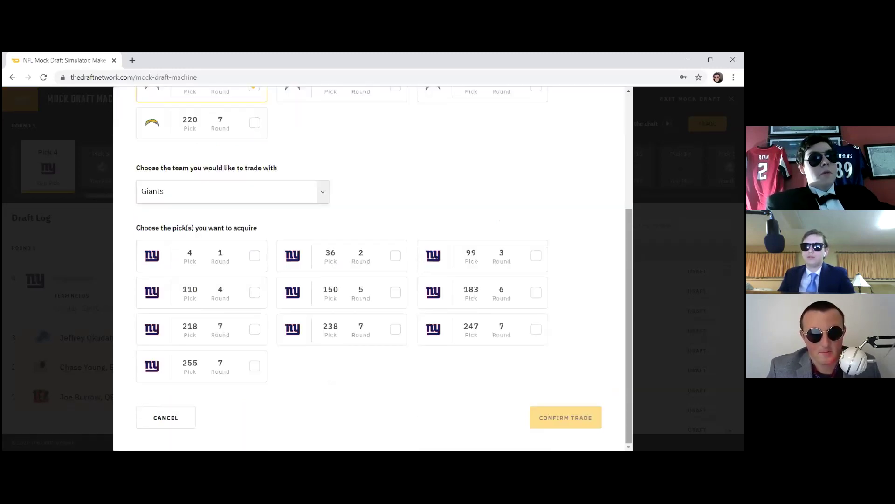
click(248, 260)
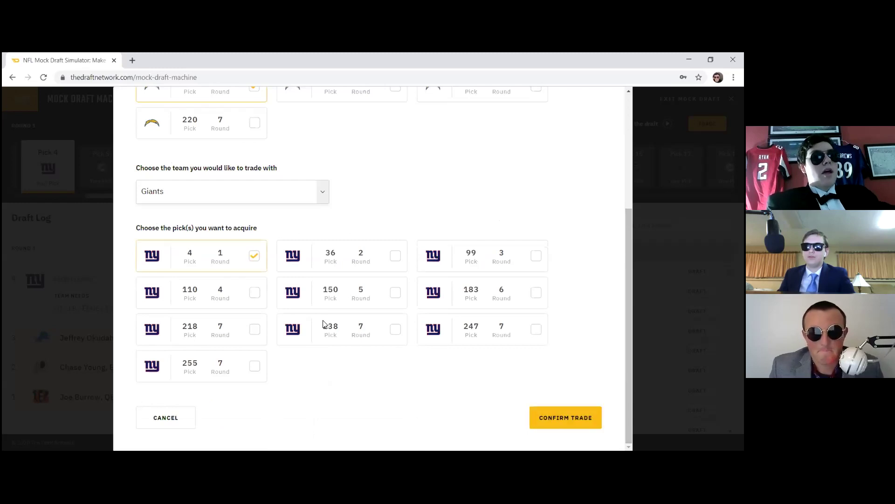
click(556, 422)
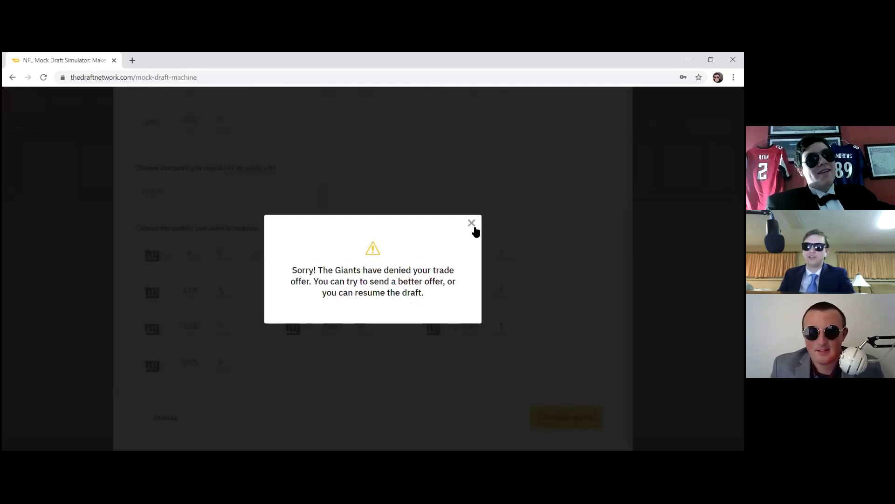
click(471, 223)
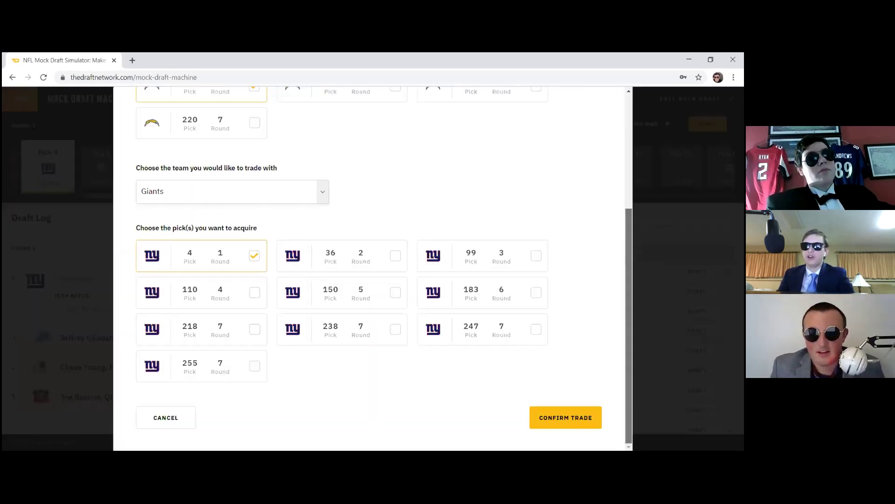
scroll(384, 268, up, 2)
scroll(384, 269, down, 1)
scroll(384, 269, down, 1)
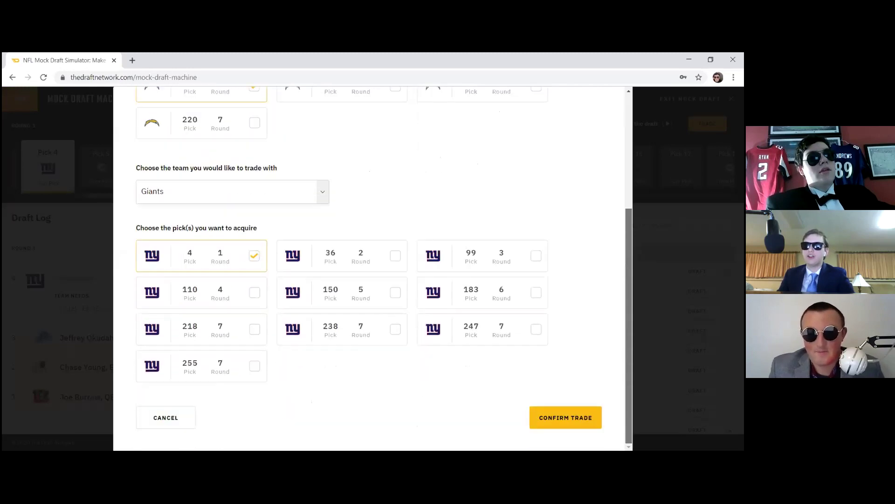
scroll(383, 269, up, 4)
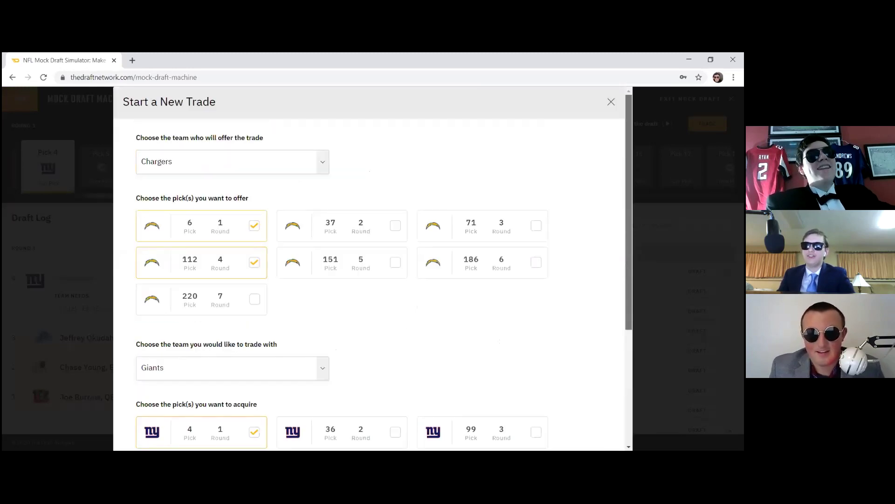
key(Escape)
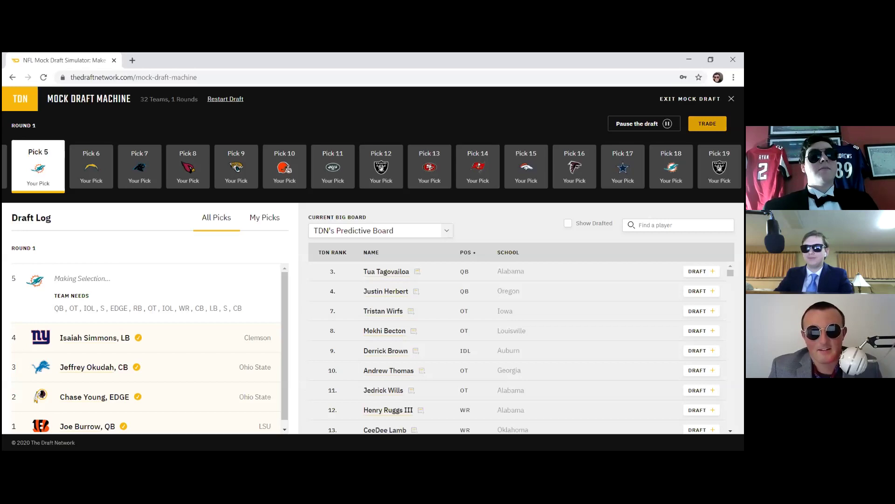
Step: Once the Giants take Isaiah Simmons at pick 4, start a new trade proposal at pick 5
click(708, 123)
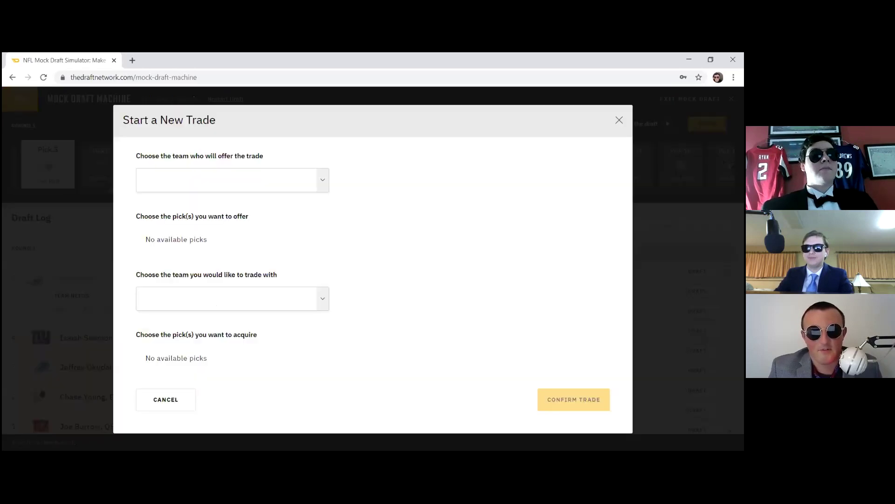
Step: Set up a Jaguars trade with the Dolphins, offering picks 9 and 20
click(319, 186)
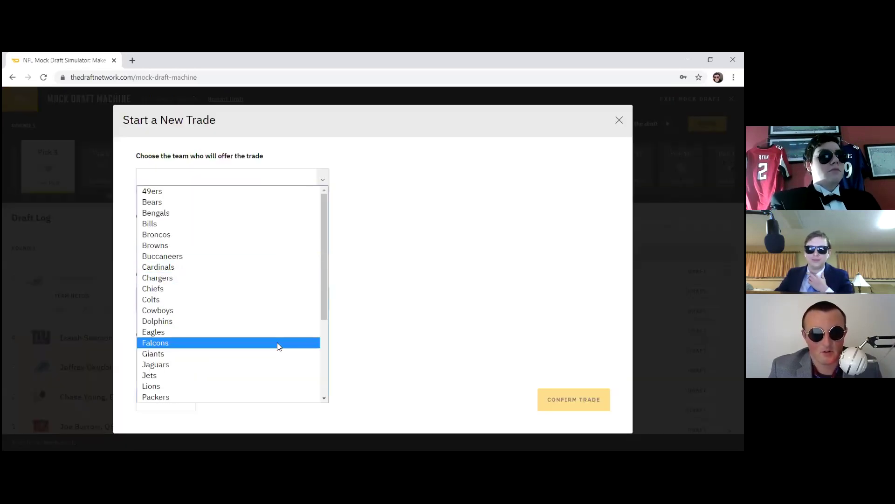
click(268, 363)
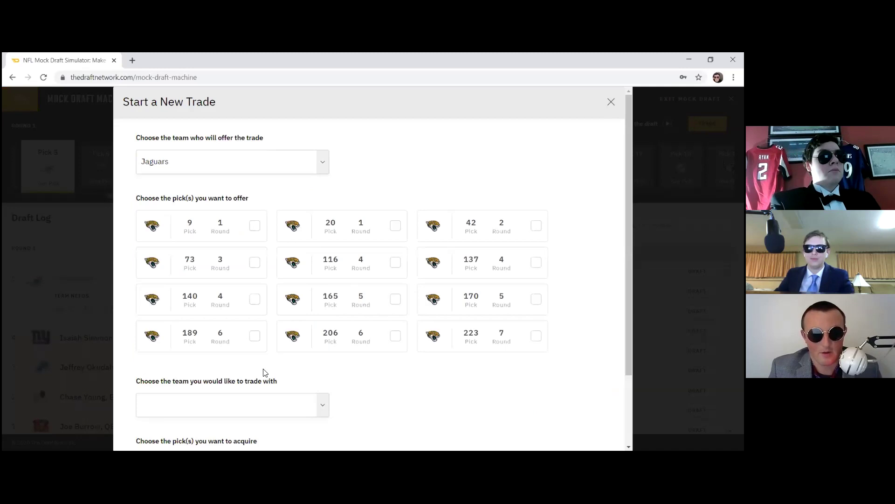
click(268, 409)
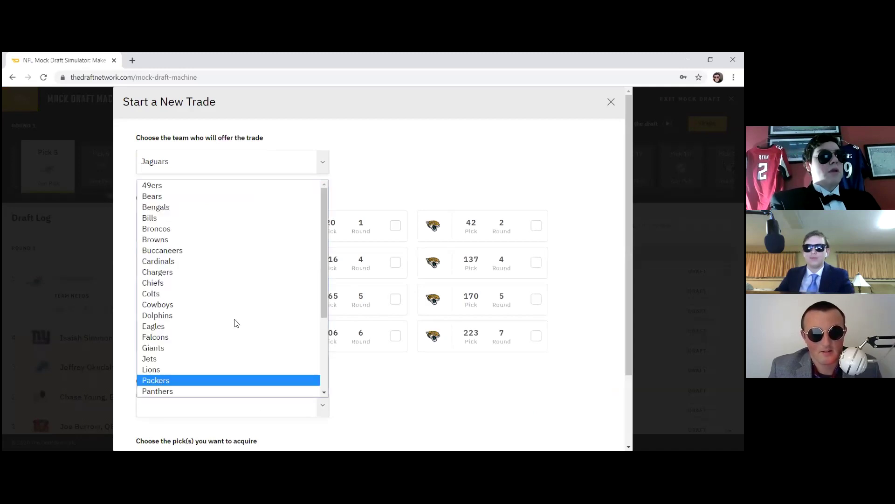
click(259, 315)
click(256, 233)
click(367, 229)
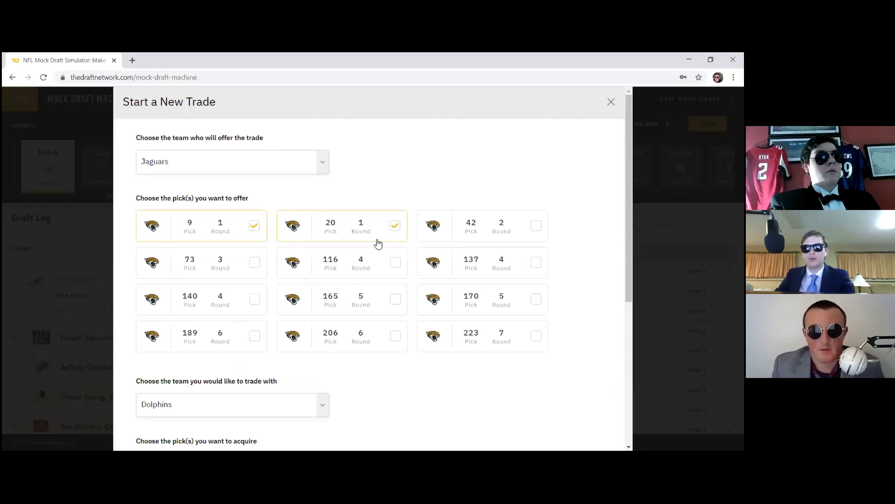
Step: Request the Dolphins' picks 5 and 153, submit, and close the acceptance message
scroll(562, 375, down, 1)
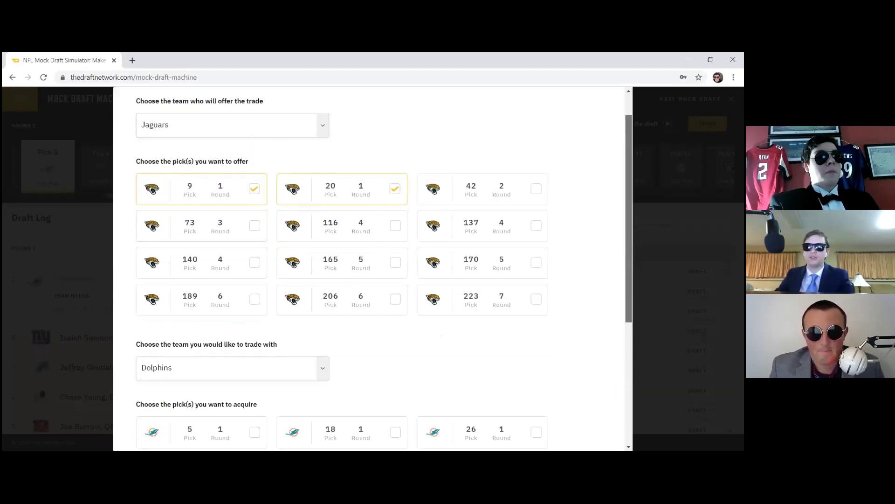
scroll(561, 375, down, 2)
scroll(561, 375, up, 3)
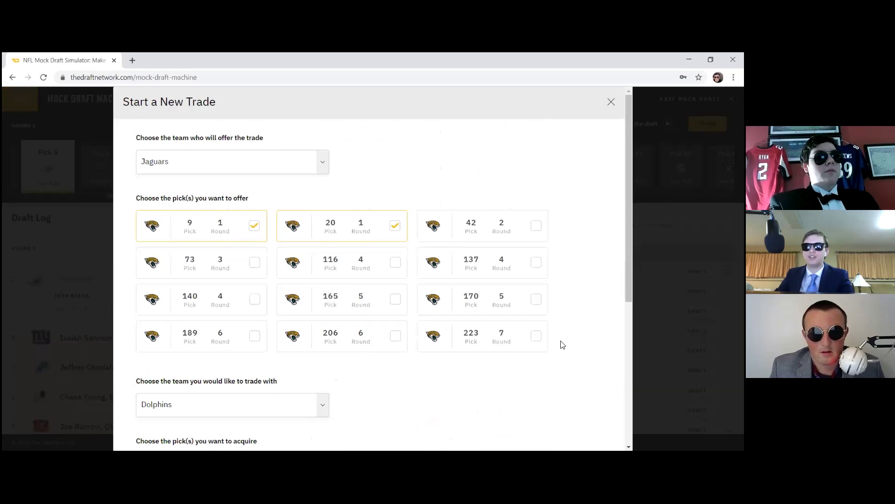
scroll(320, 294, down, 5)
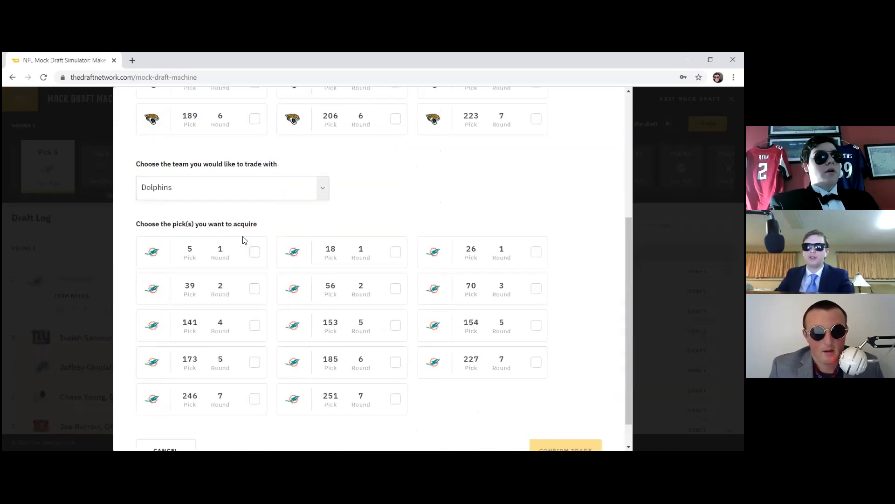
click(253, 252)
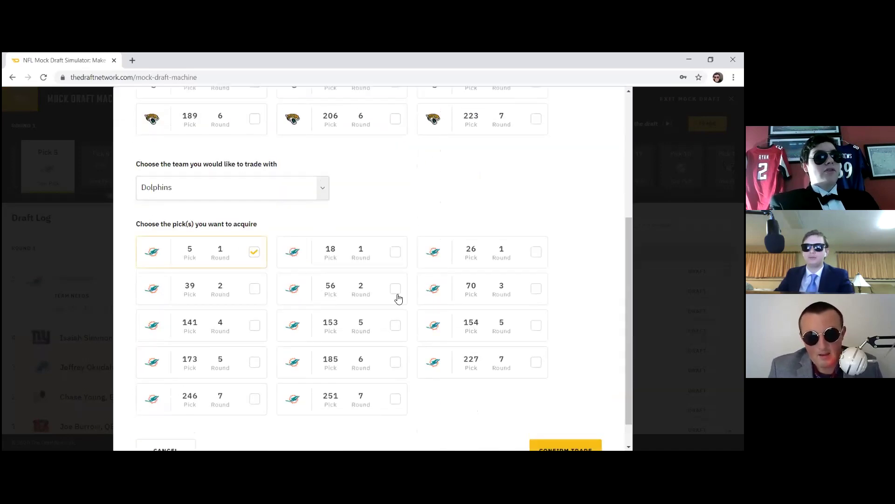
click(365, 322)
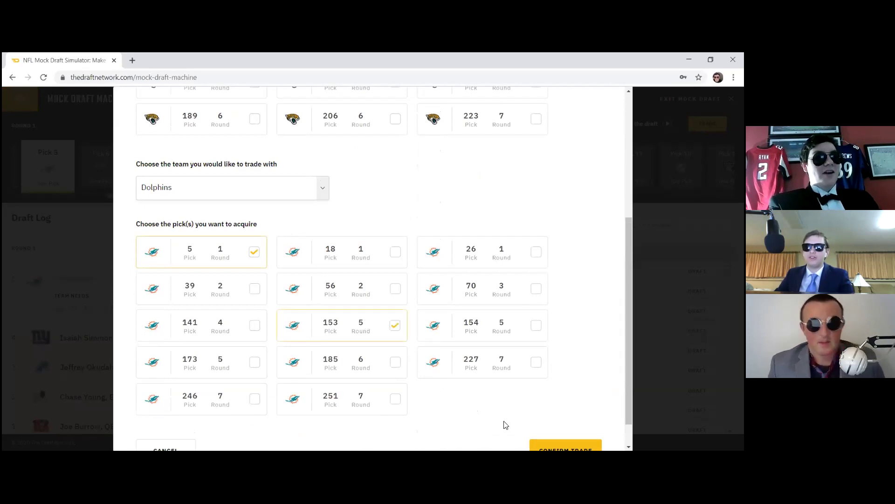
click(569, 448)
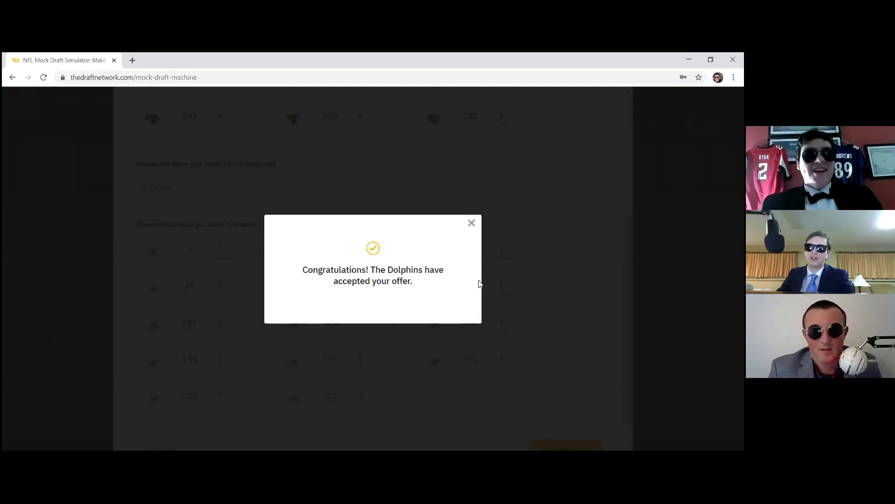
click(472, 224)
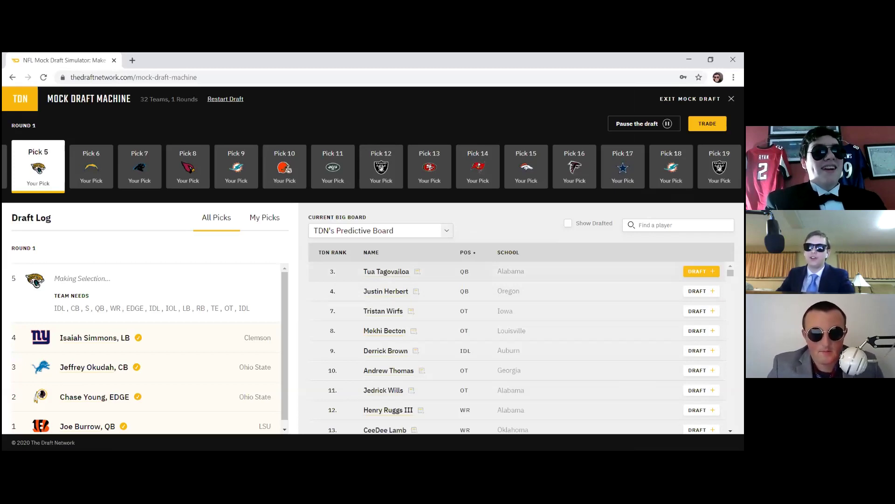
Step: Draft Tua Tagovailoa for the Jaguars at pick 5 and Tristan Wirfs for the Chargers at pick 6
click(701, 271)
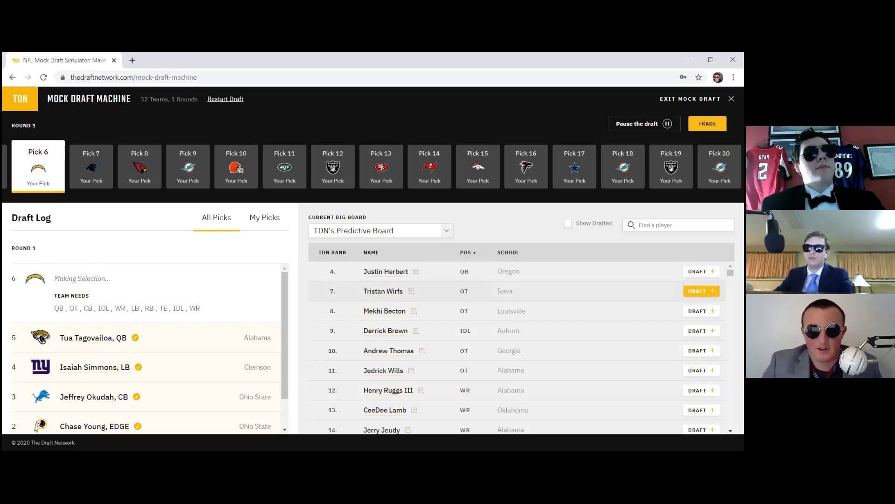
click(702, 290)
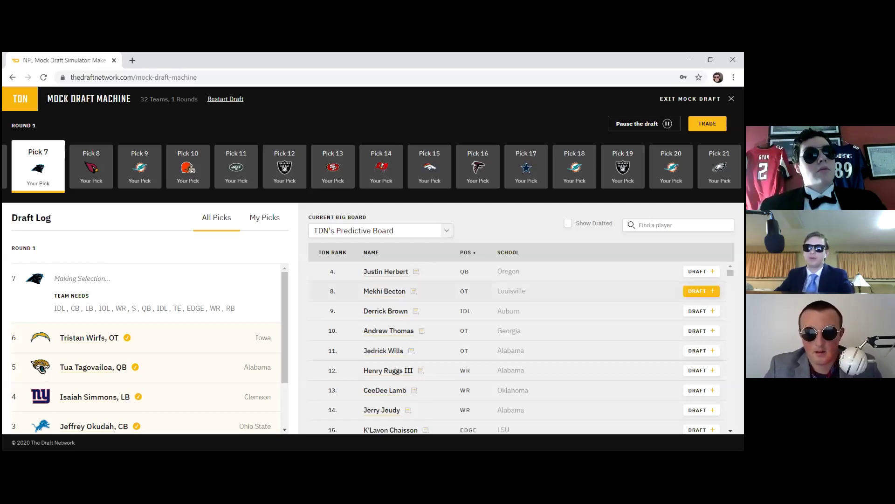
Step: Draft Derrick Brown, IDL from Auburn, for the Panthers at pick 7
click(701, 311)
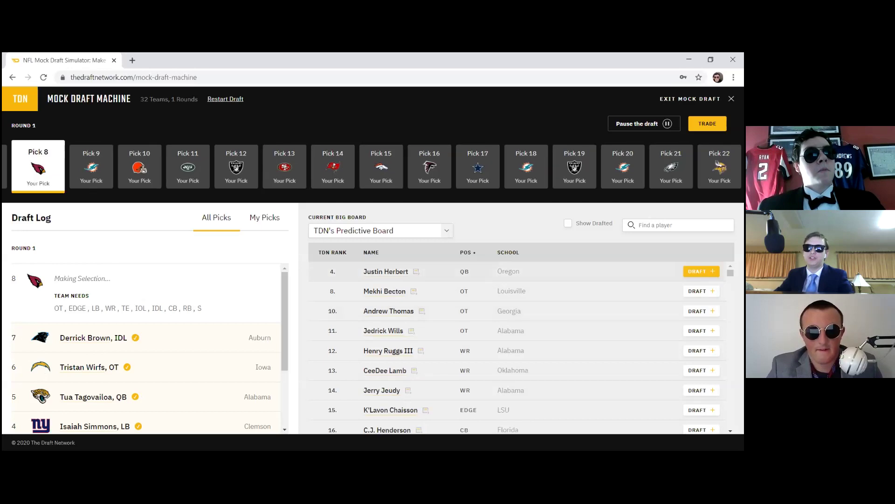
Step: Start a new trade with the Cardinals offering and the Patriots as trade partner
click(707, 124)
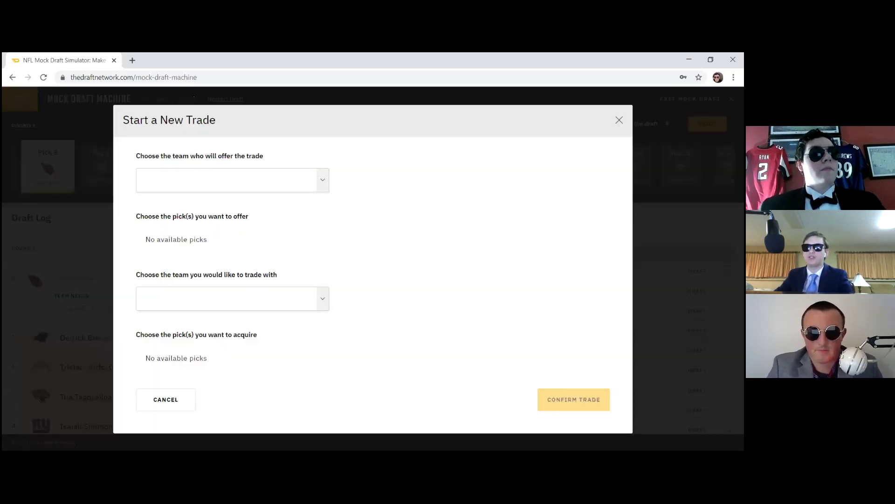
click(322, 179)
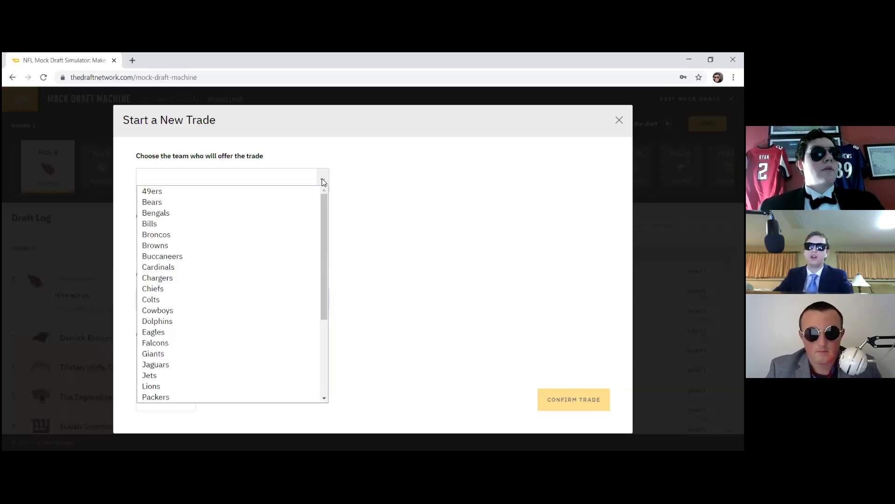
click(286, 268)
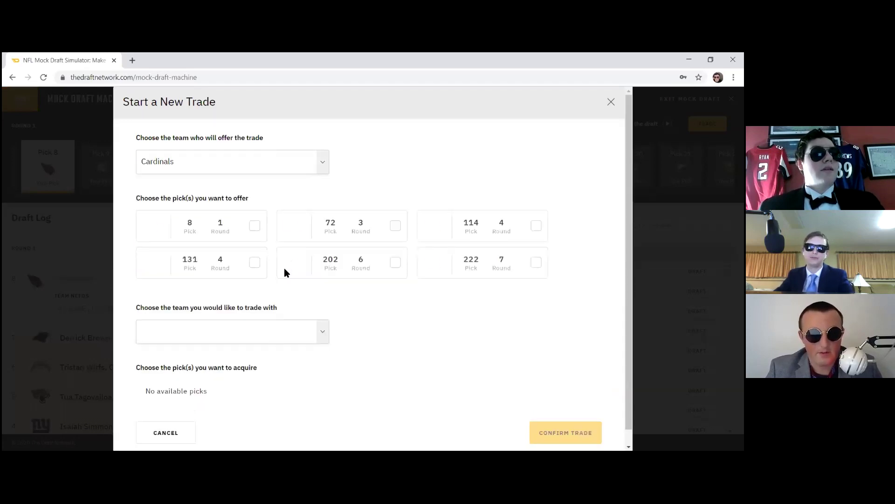
click(316, 327)
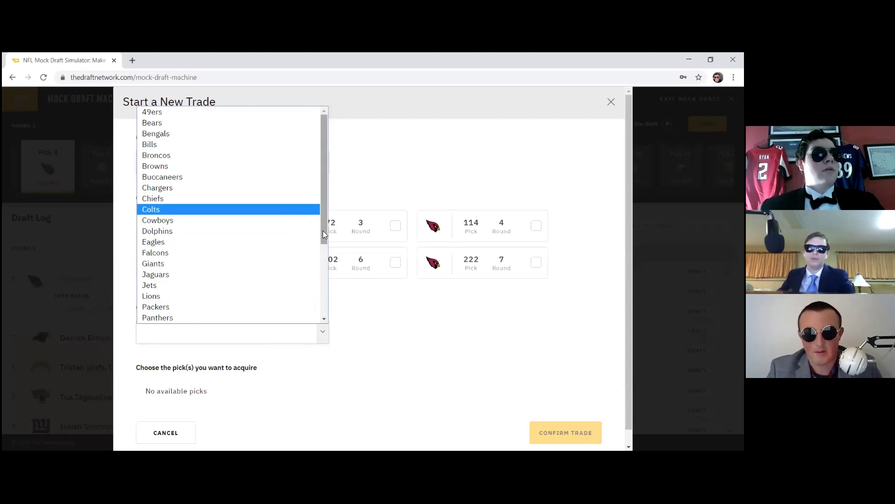
drag(323, 231, 324, 247)
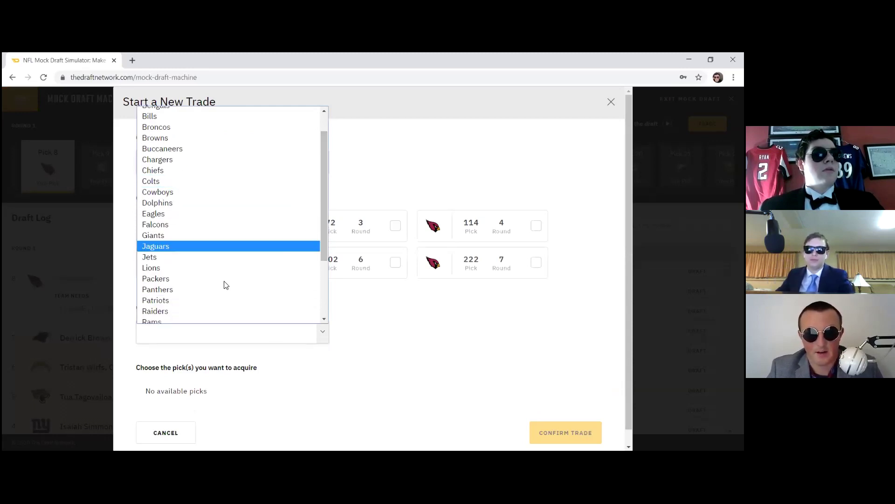
click(191, 299)
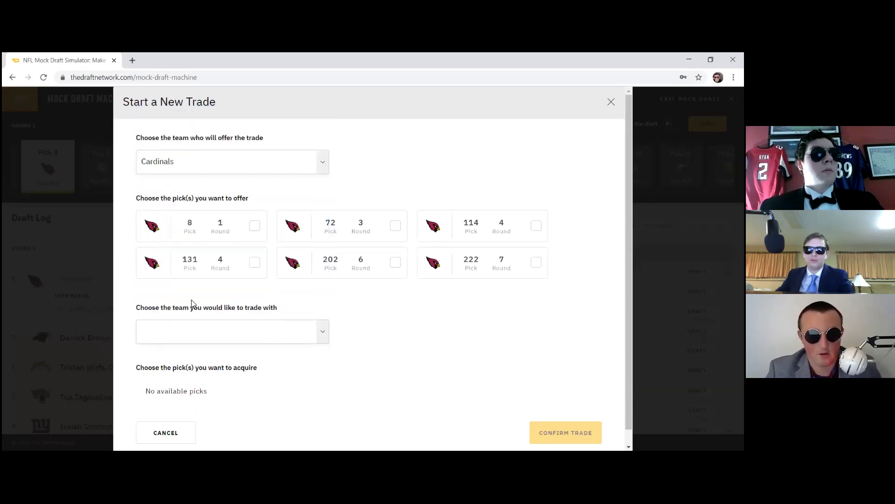
Step: Offer pick 8 for the Patriots' picks 23, 100 and 87, dropping pick 98
click(225, 226)
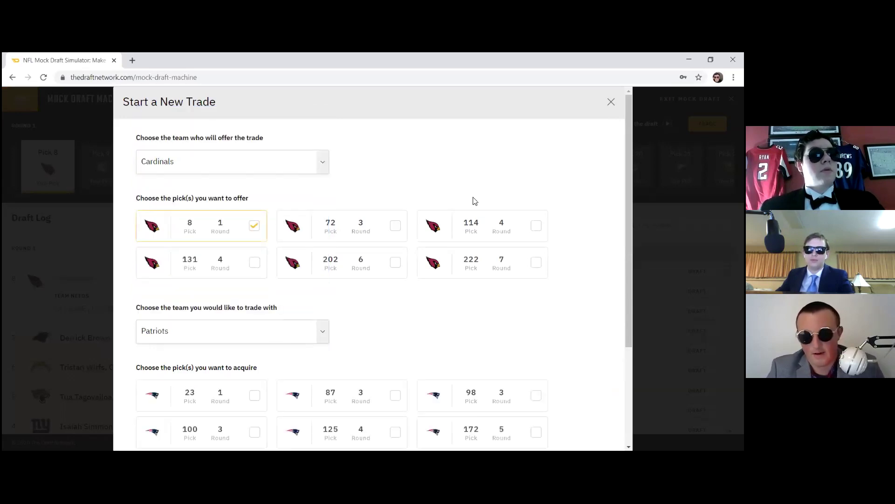
scroll(474, 200, down, 2)
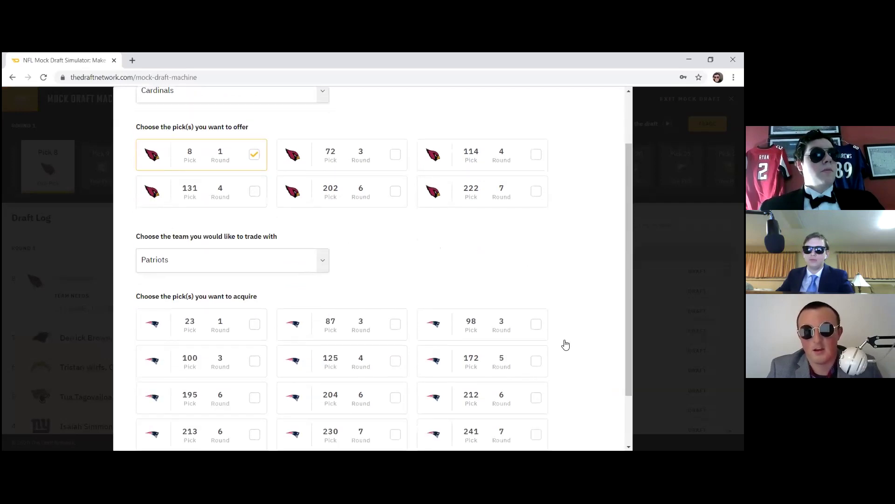
click(255, 331)
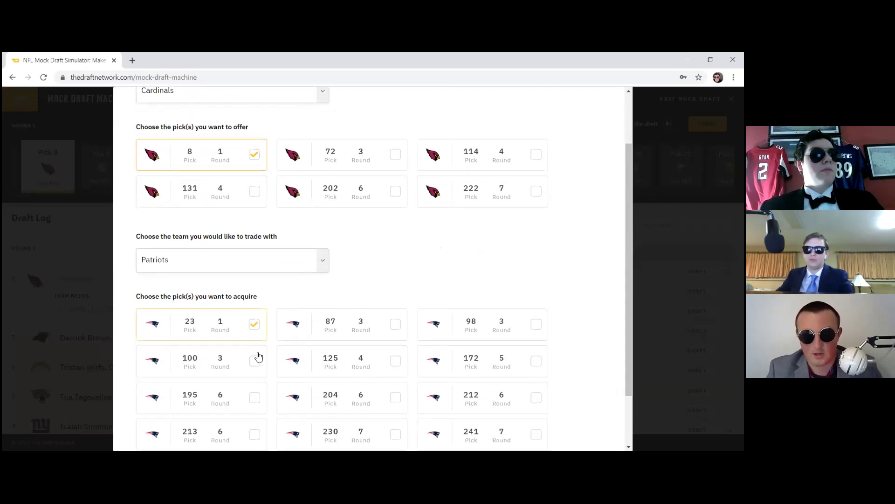
click(255, 359)
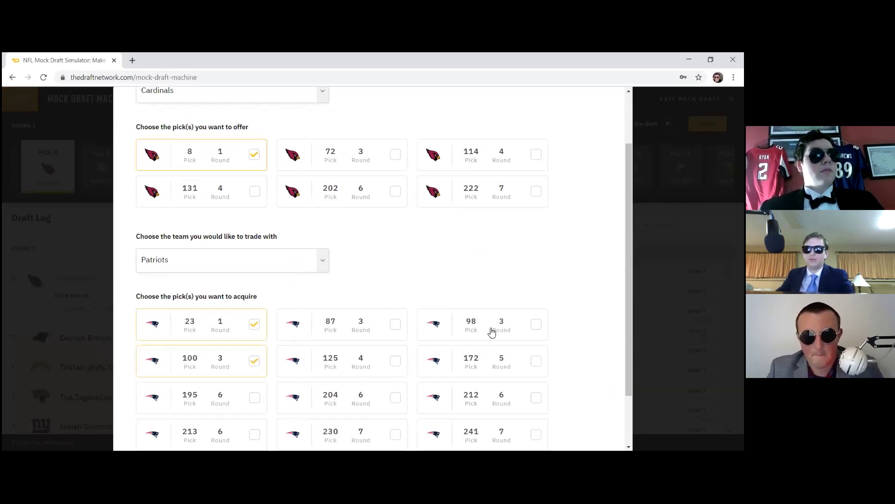
click(493, 331)
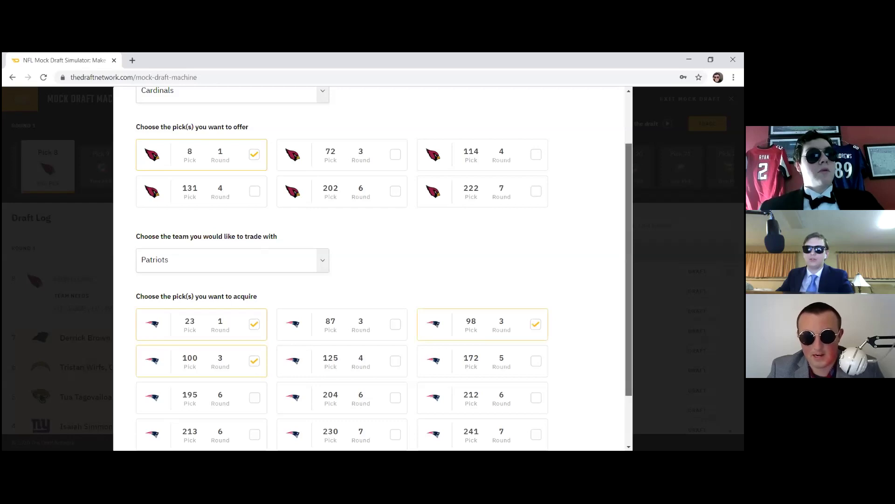
scroll(361, 312, down, 1)
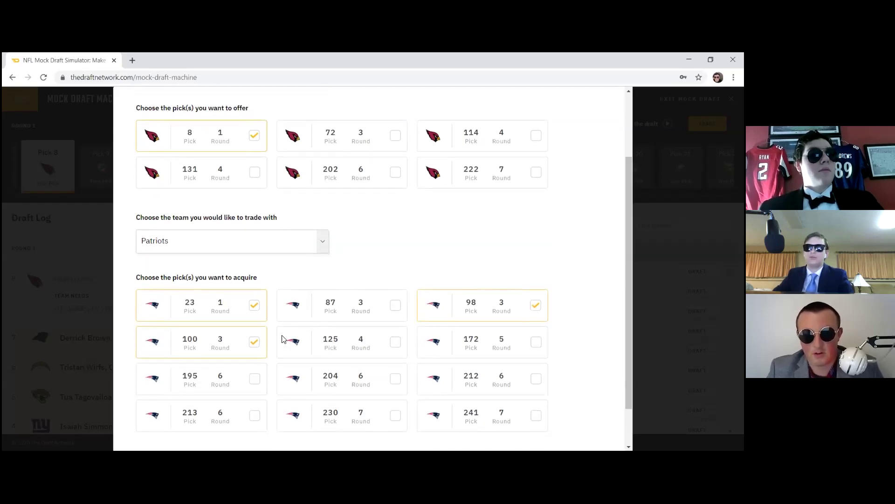
click(531, 309)
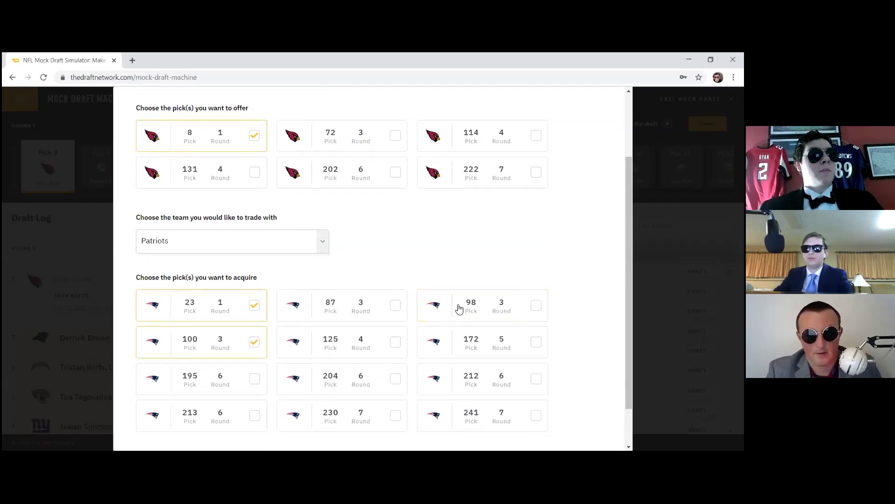
click(406, 307)
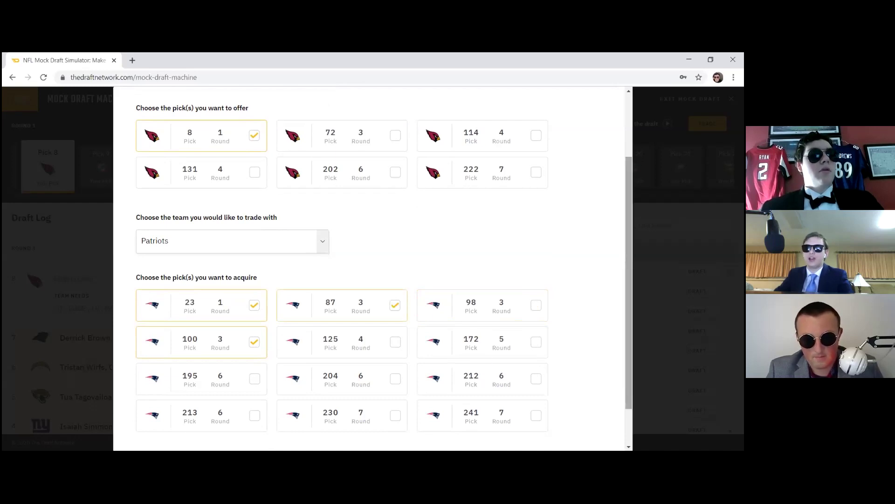
Step: Submit the trade to the Patriots and dismiss the acceptance message
scroll(420, 327, down, 2)
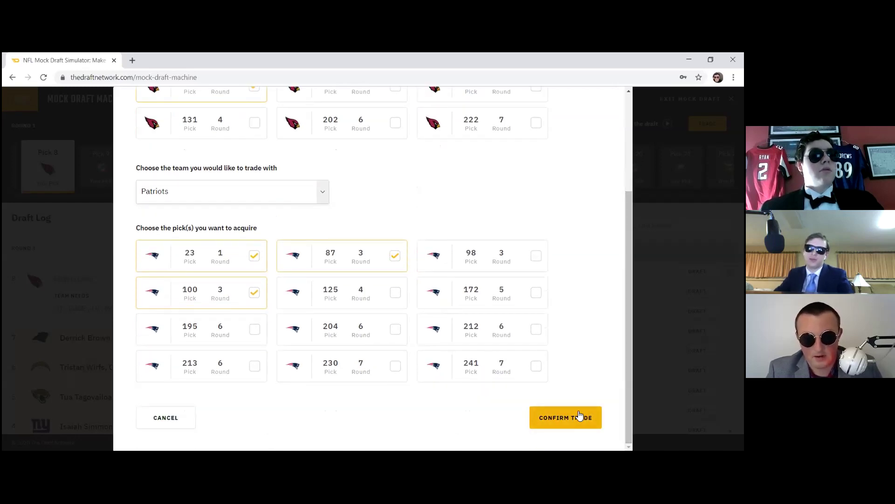
click(579, 416)
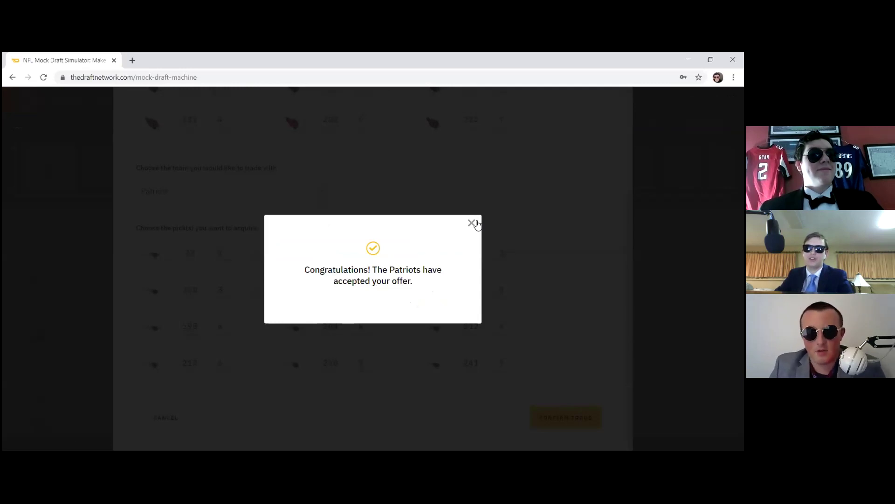
click(472, 223)
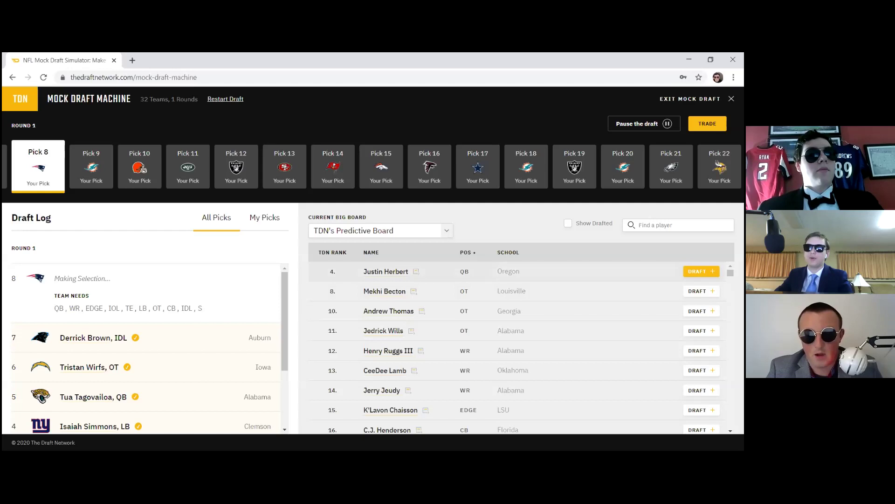
Step: Draft Justin Herbert, QB from Oregon, for the Patriots at pick 8
click(701, 271)
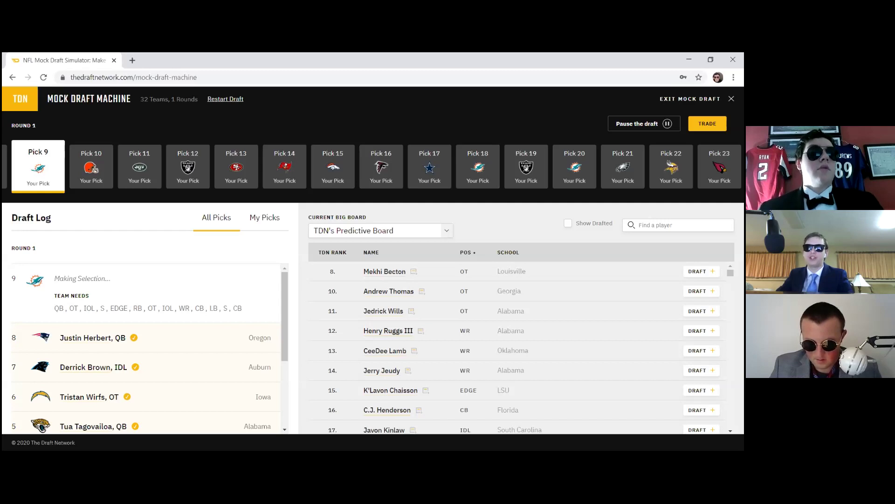
Step: Draft offensive tackles Andrew Thomas, Jedrick Wills and Mekhi Becton at picks 9, 10 and 11
click(701, 290)
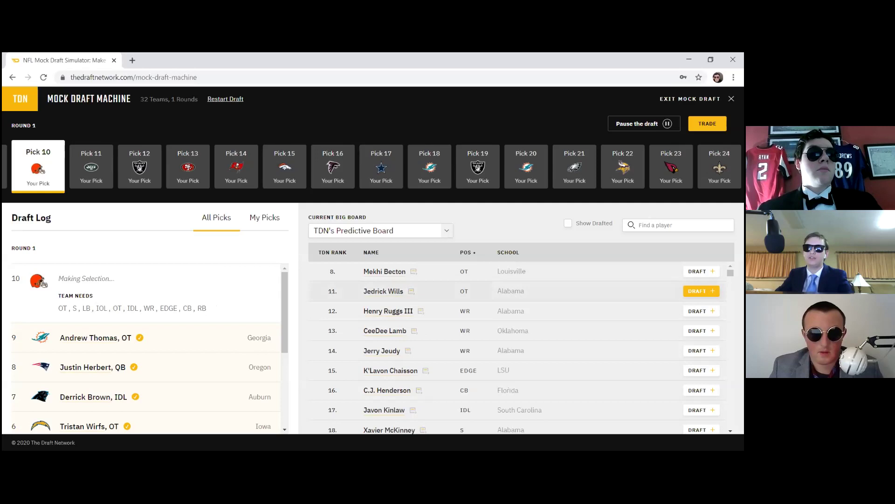
click(702, 290)
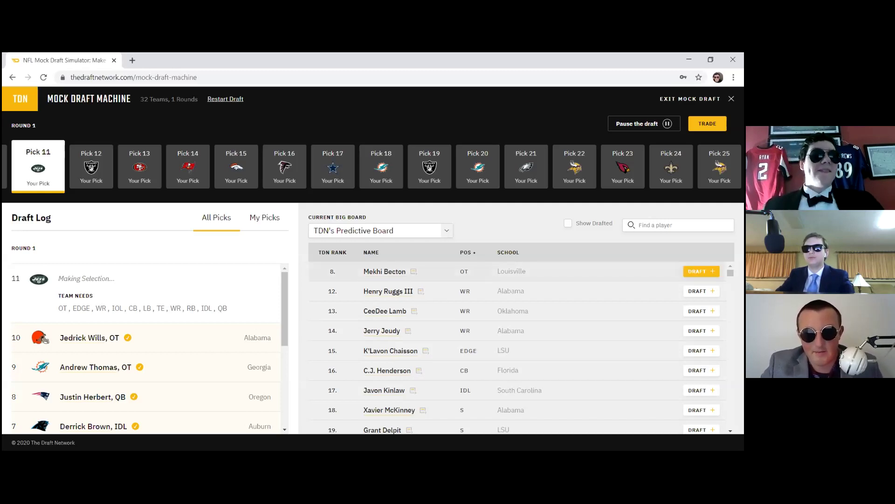
click(702, 271)
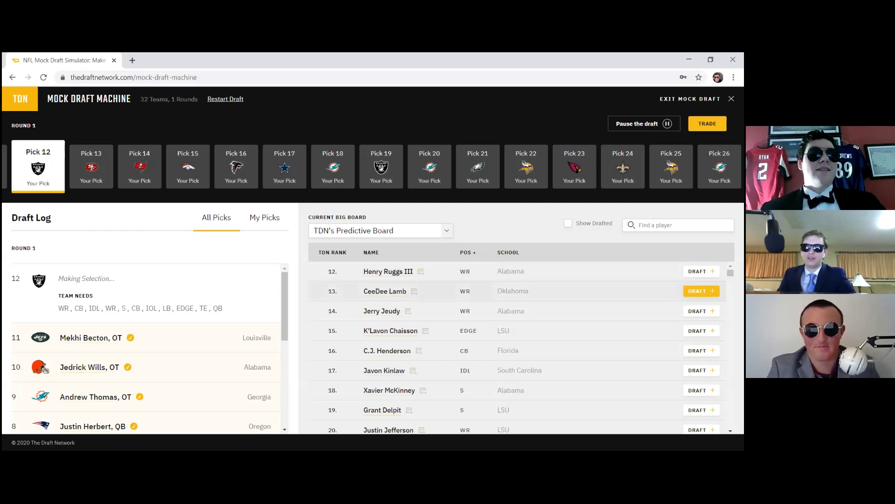
Step: Draft CeeDee Lamb for the Raiders at 12 and C.J. Henderson for the 49ers at 13
click(701, 290)
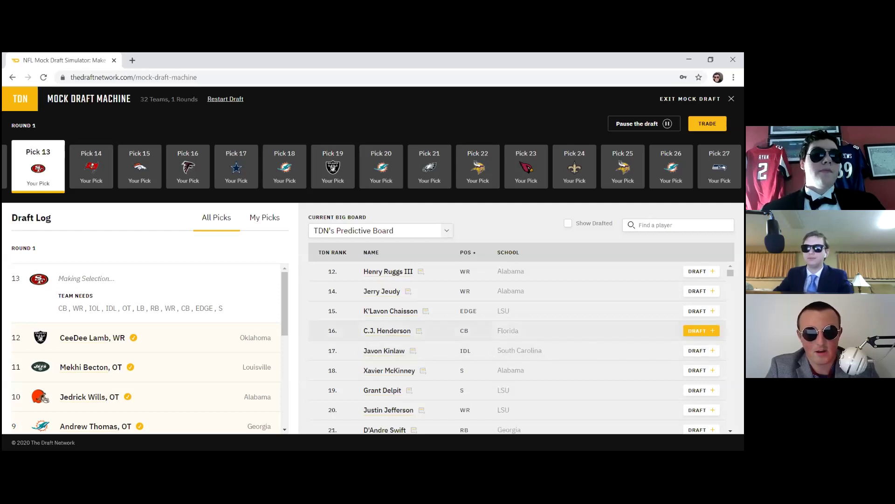
click(702, 331)
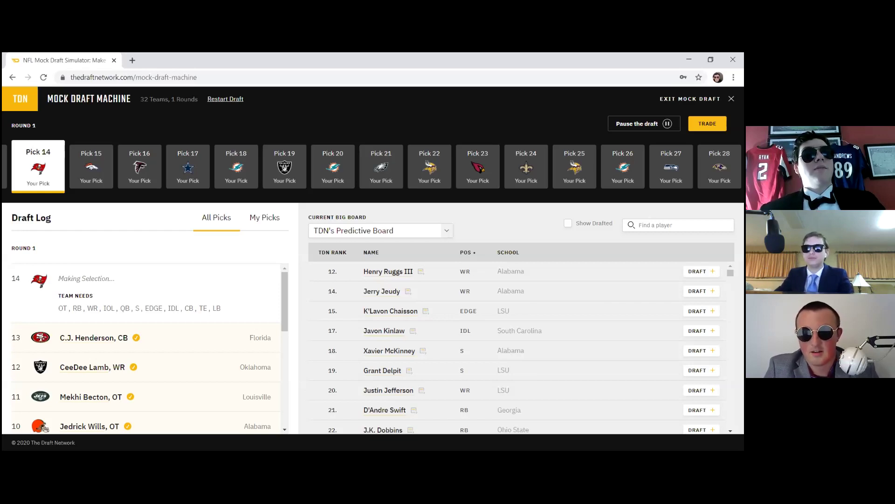
Step: Open a blank Start a New Trade form at pick 14
click(708, 123)
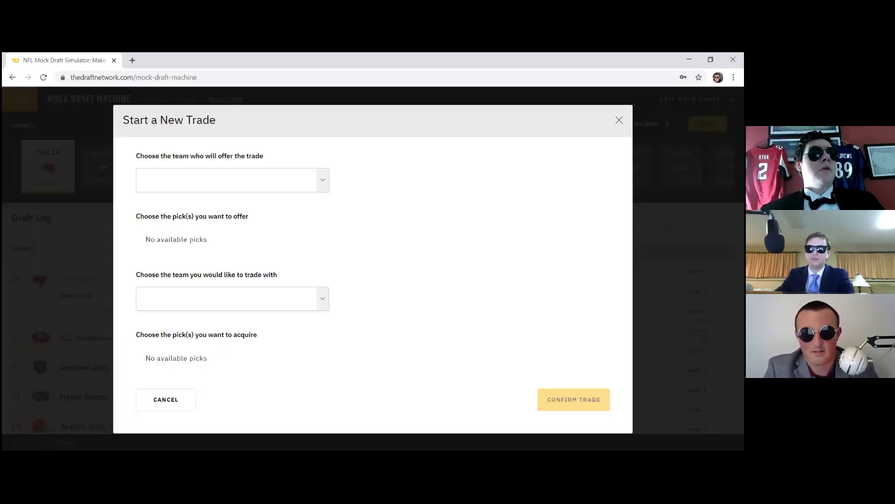
Step: Set the Eagles as the offering team and the Buccaneers as trade partner
click(324, 171)
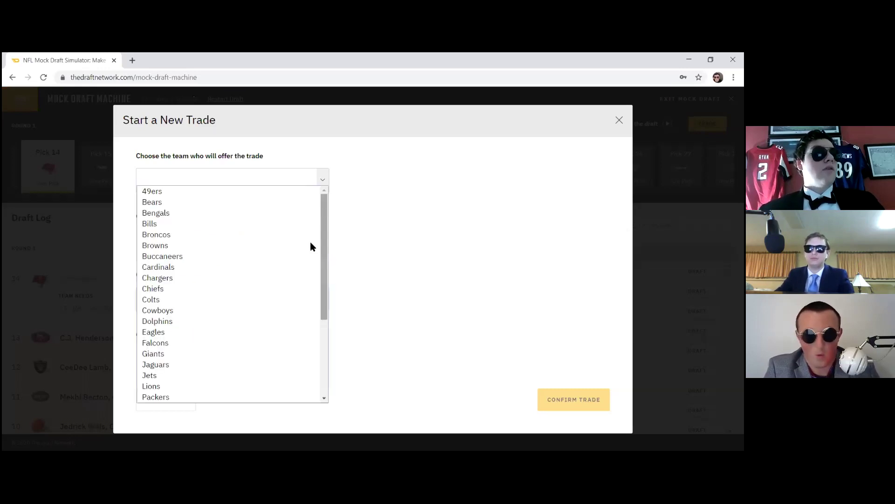
click(303, 332)
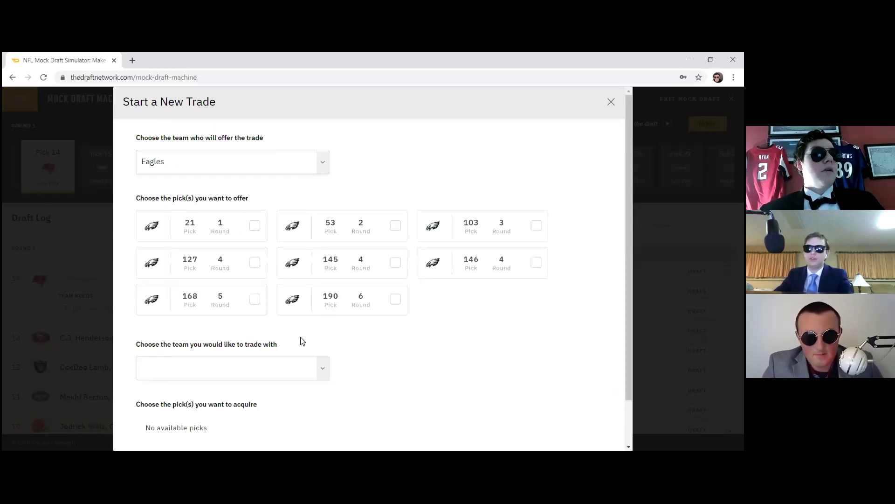
click(324, 366)
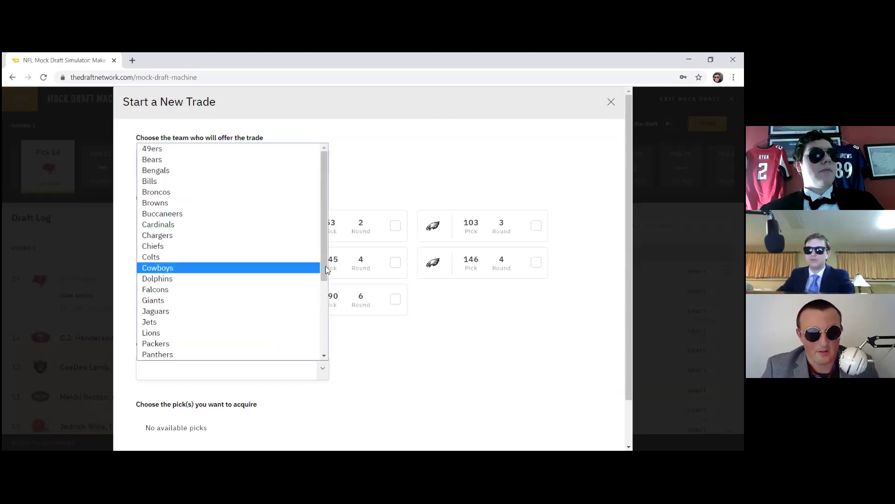
click(284, 214)
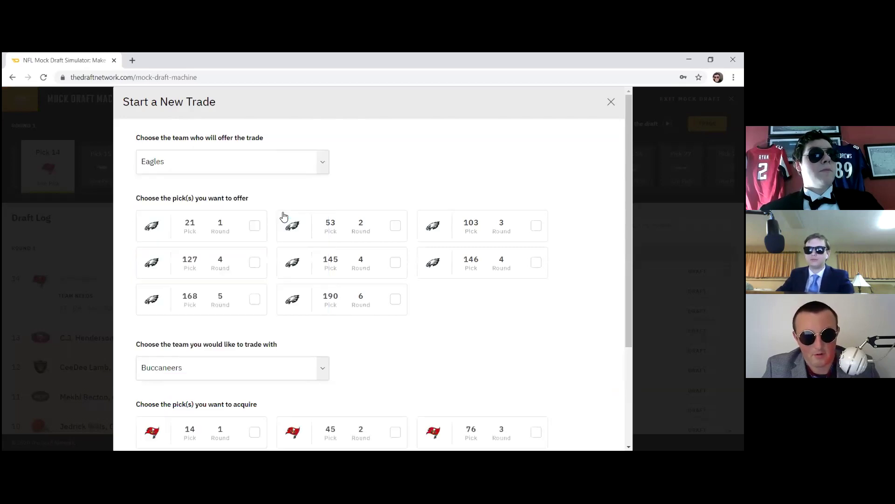
Step: Offer the Eagles' picks 21, 127 and 53
click(246, 231)
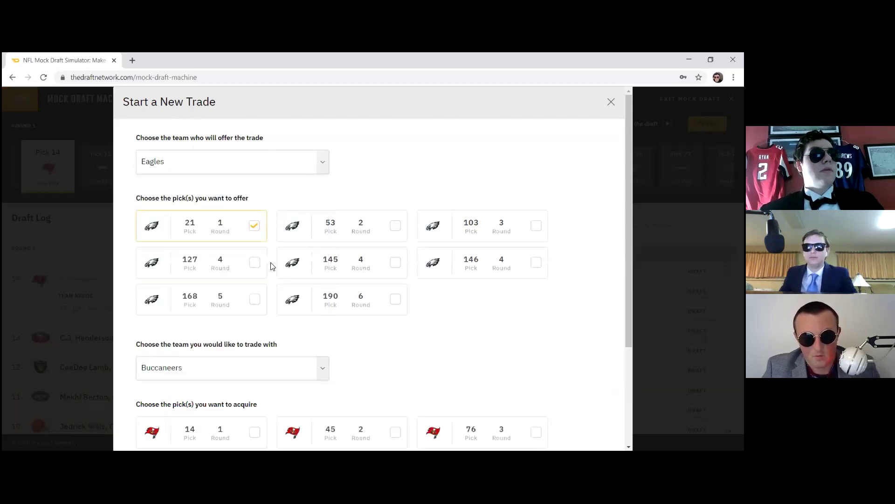
click(254, 263)
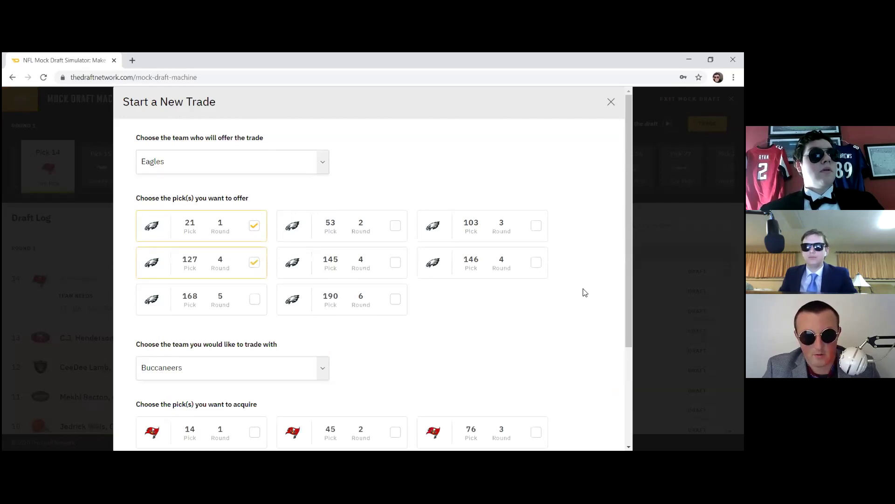
scroll(368, 268, down, 1)
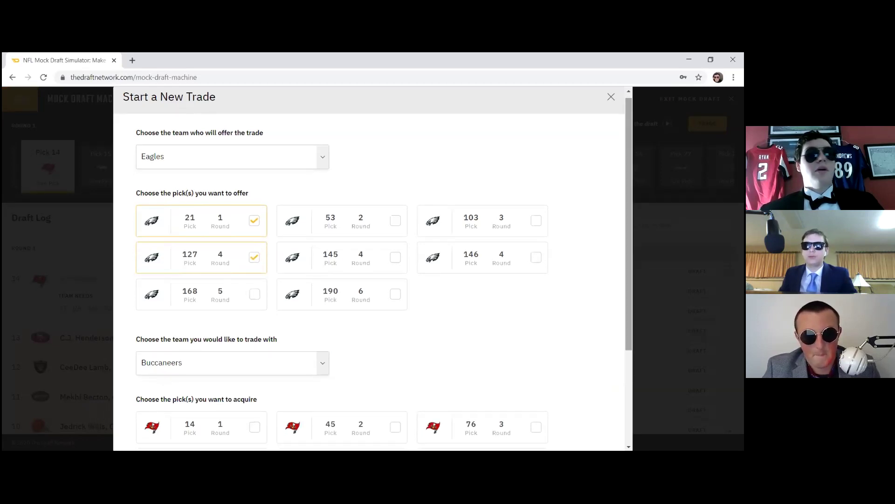
click(376, 231)
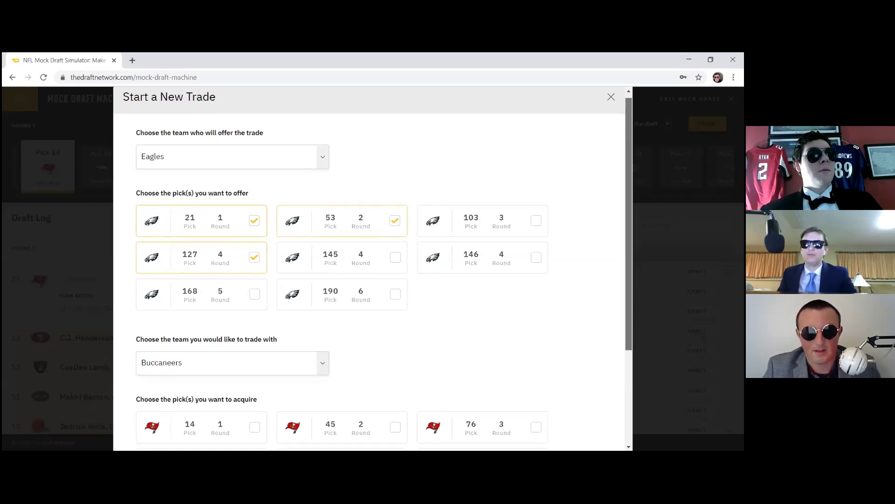
scroll(365, 337, down, 3)
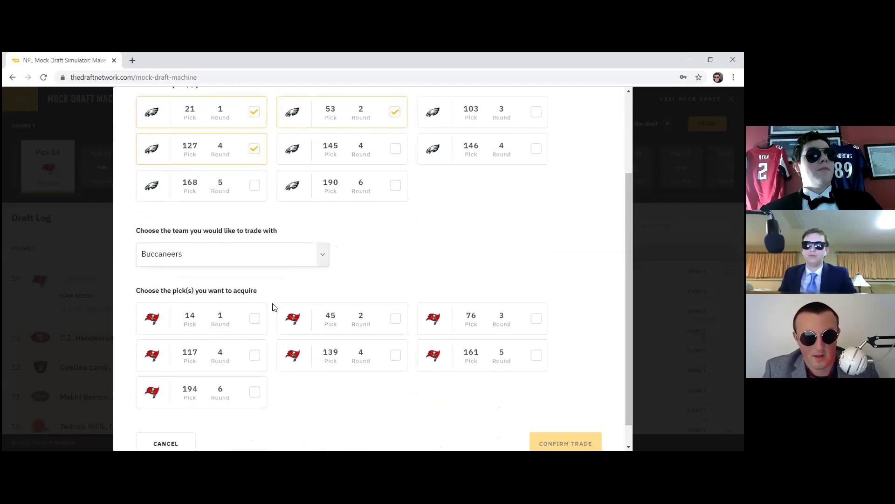
Step: Request Buccaneers picks 14 and 194, submit the trade, and dismiss the acceptance
click(255, 318)
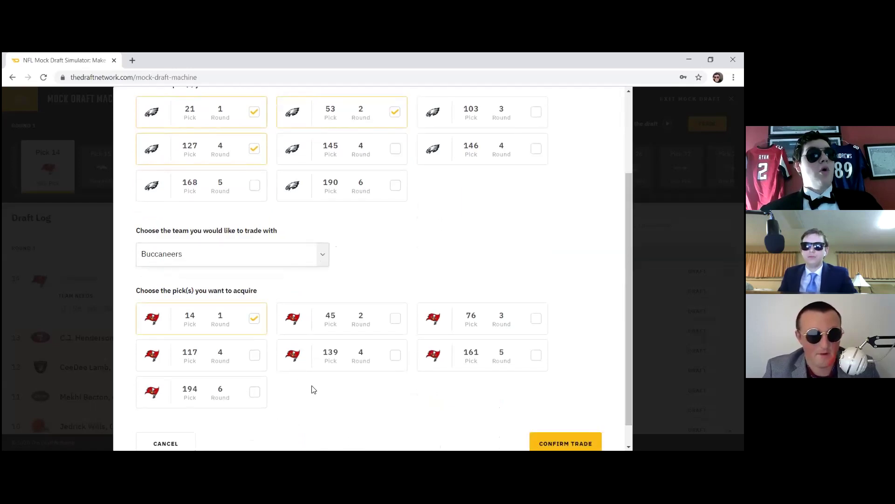
click(259, 400)
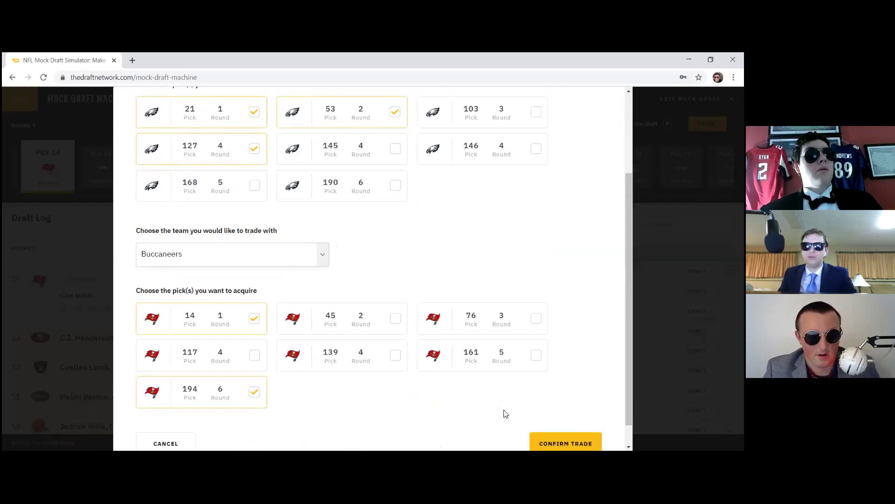
click(544, 444)
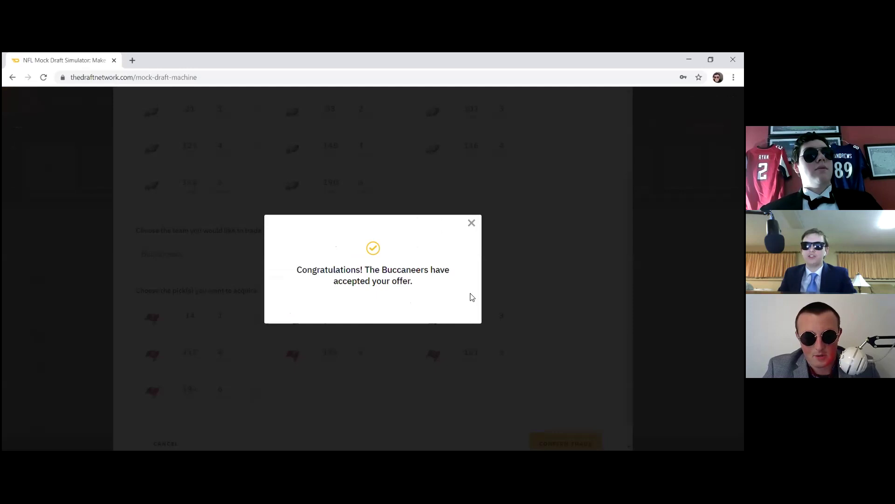
click(472, 224)
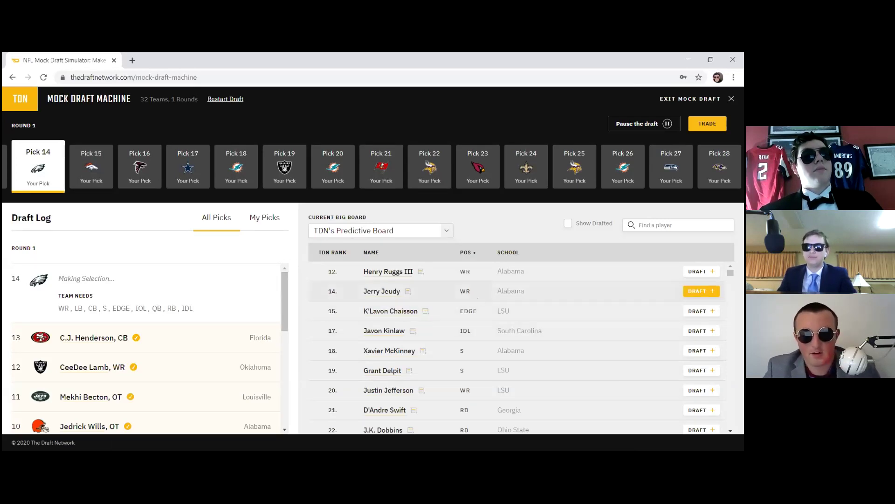
Step: Draft Jerry Jeudy for the Eagles at 14 and Henry Ruggs III for the Broncos at 15
click(700, 291)
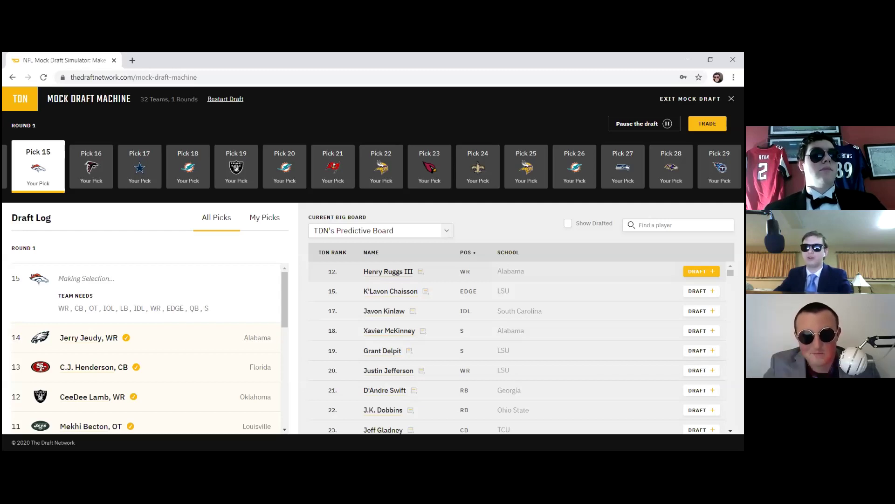
click(702, 270)
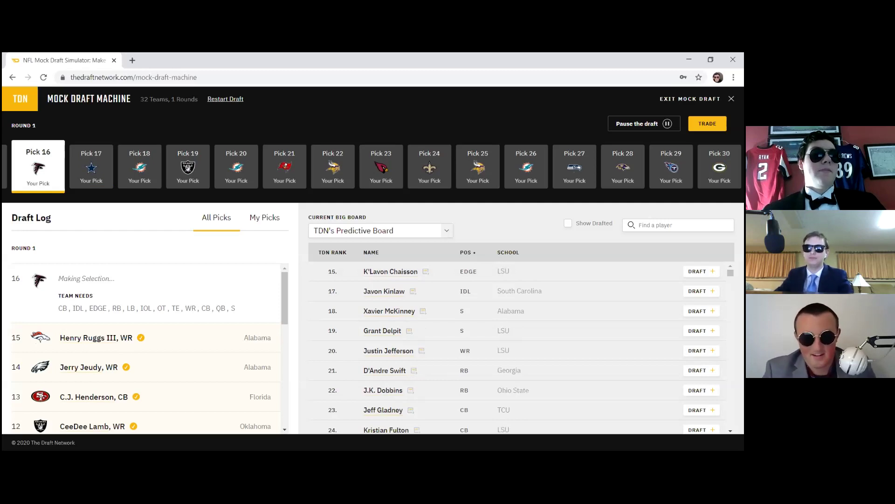
Step: Draft Jeff Gladney, CB, for the Falcons at pick 16
scroll(518, 347, down, 3)
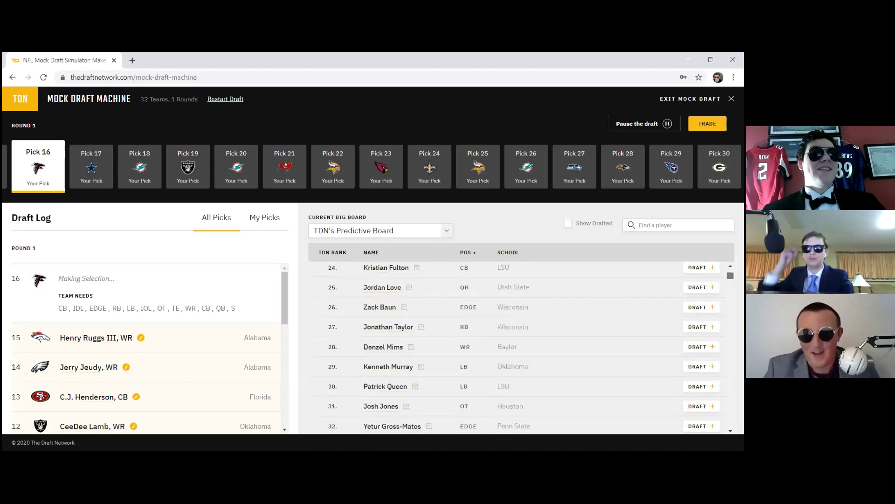
scroll(518, 347, up, 3)
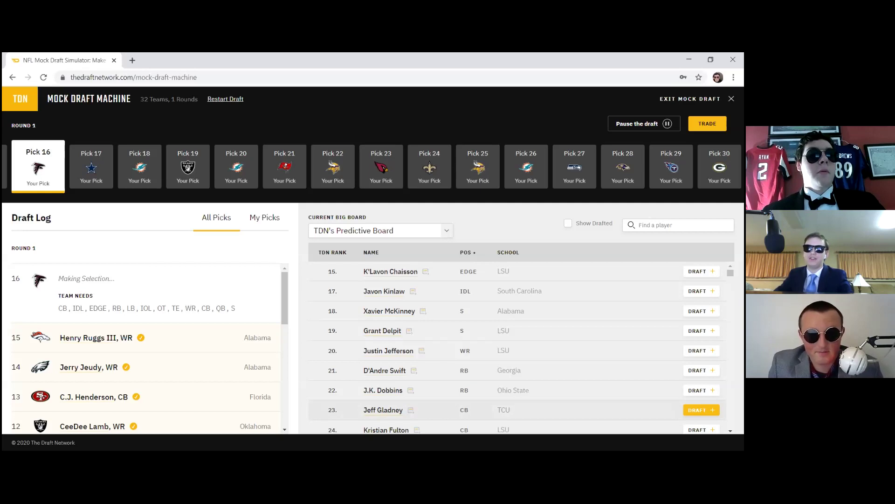
click(701, 410)
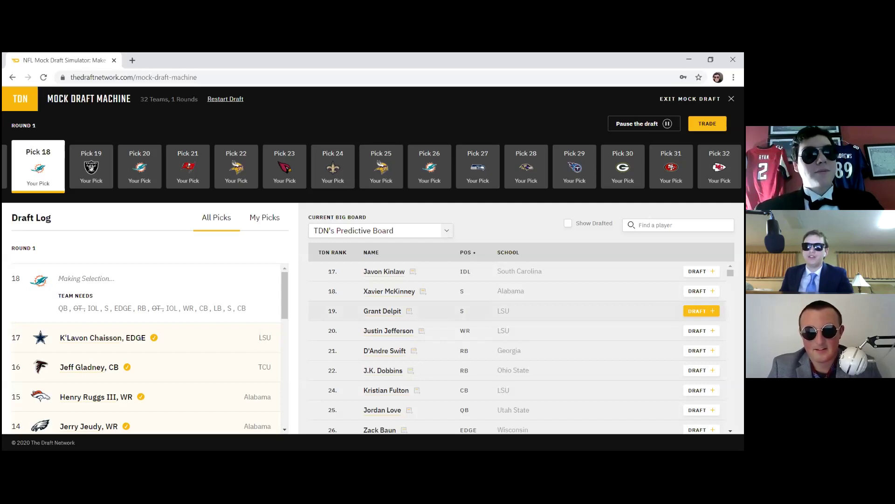
Step: Draft Grant Delpit, S from LSU, for the Dolphins at pick 18
click(702, 310)
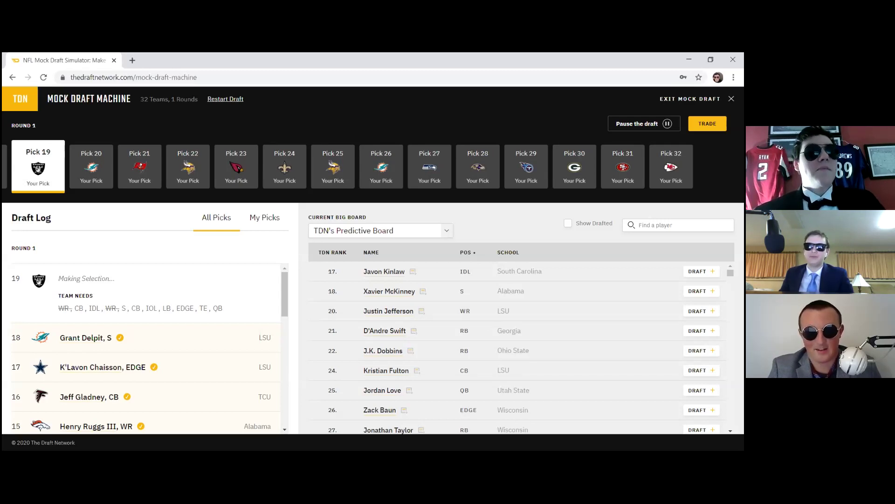
Step: Filter the big board to quarterbacks and browse the QB prospects
click(471, 252)
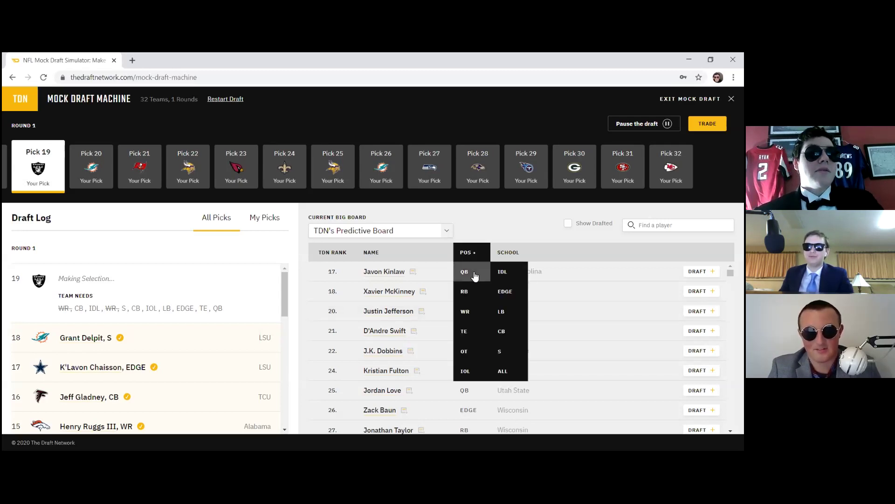
click(474, 275)
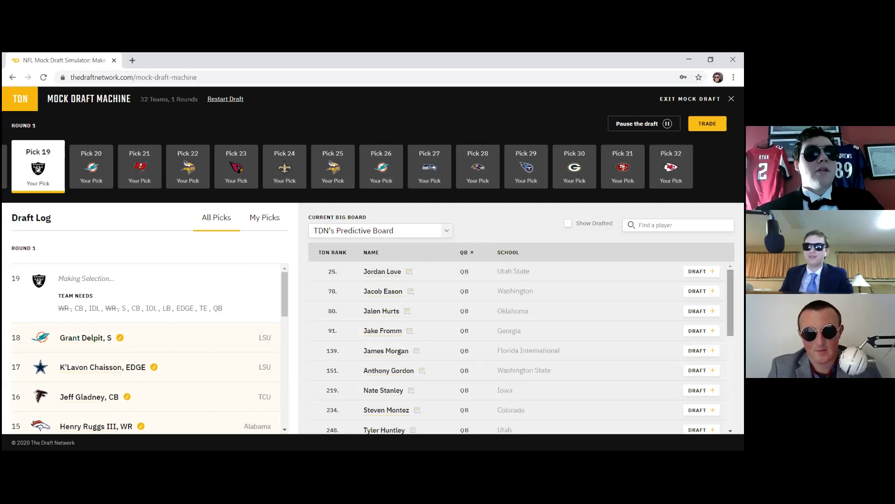
scroll(531, 347, down, 3)
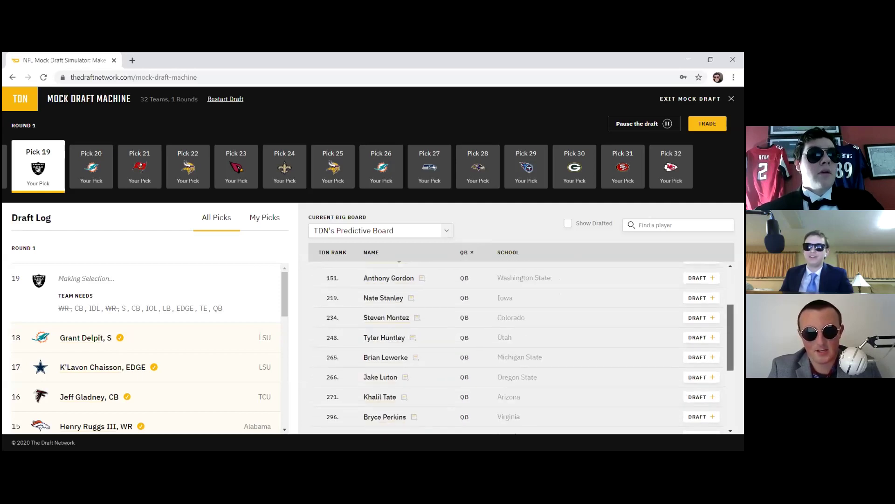
scroll(530, 347, down, 3)
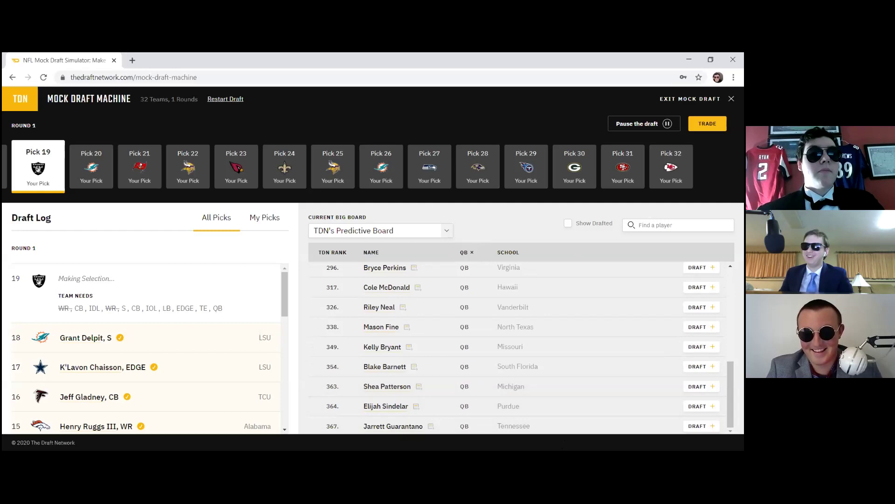
scroll(521, 348, up, 5)
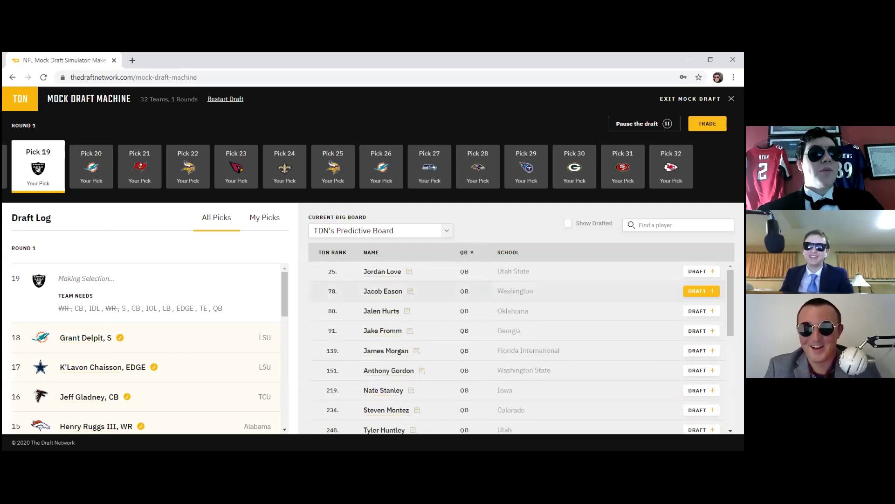
Step: Reset the position filter to all and draft Javon Kinlaw, IDL, at pick 19
click(476, 255)
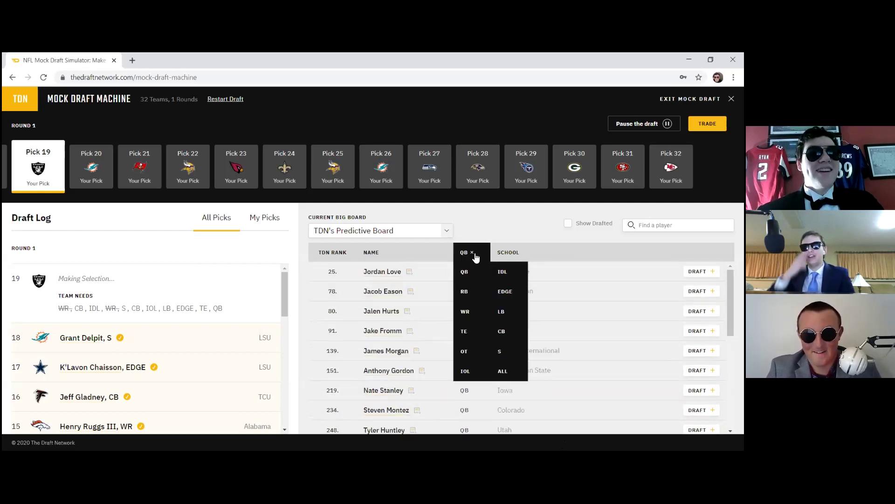
click(474, 254)
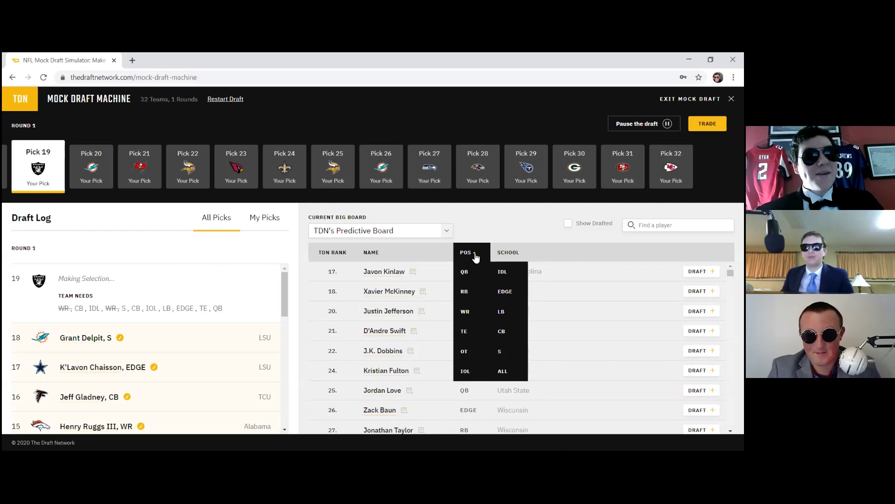
click(476, 256)
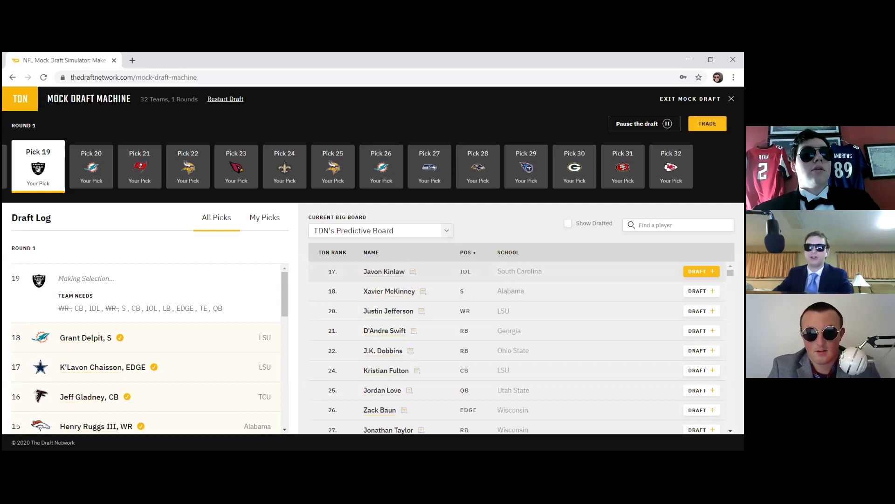
click(702, 270)
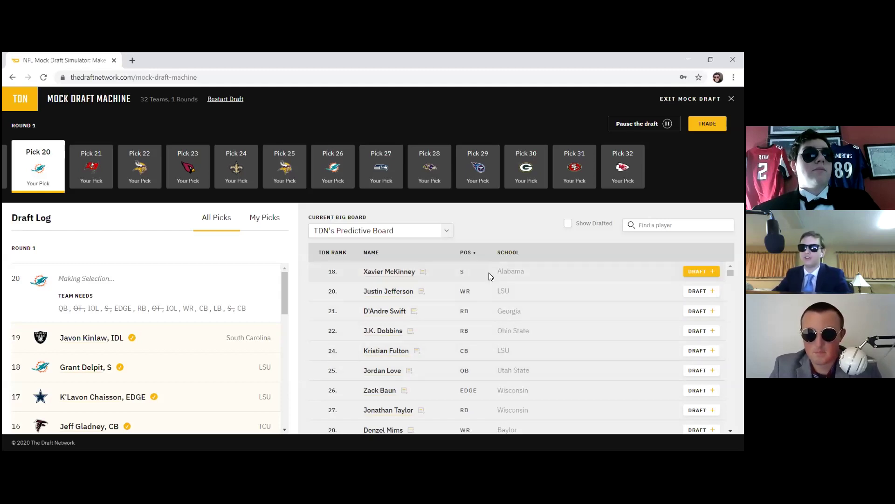
click(468, 252)
Step: Check quarterbacks, then narrow the big board to IOL prospects for Tampa Bay's pick 21
click(464, 272)
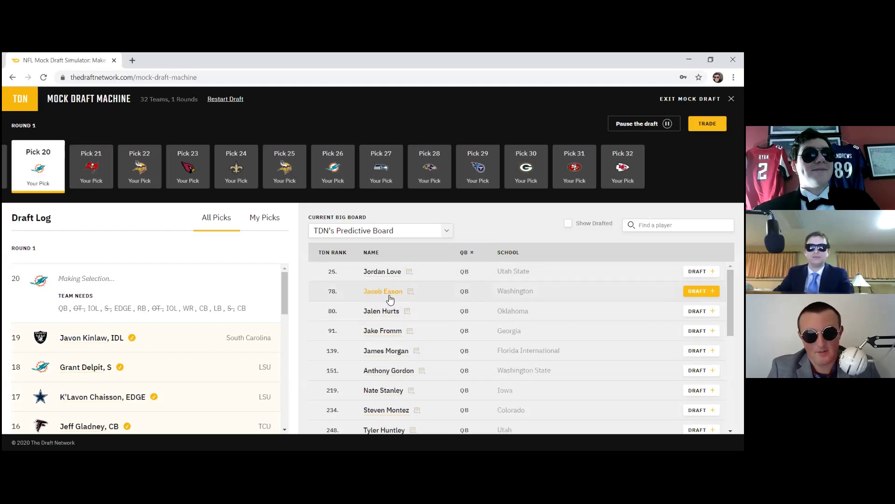
click(471, 254)
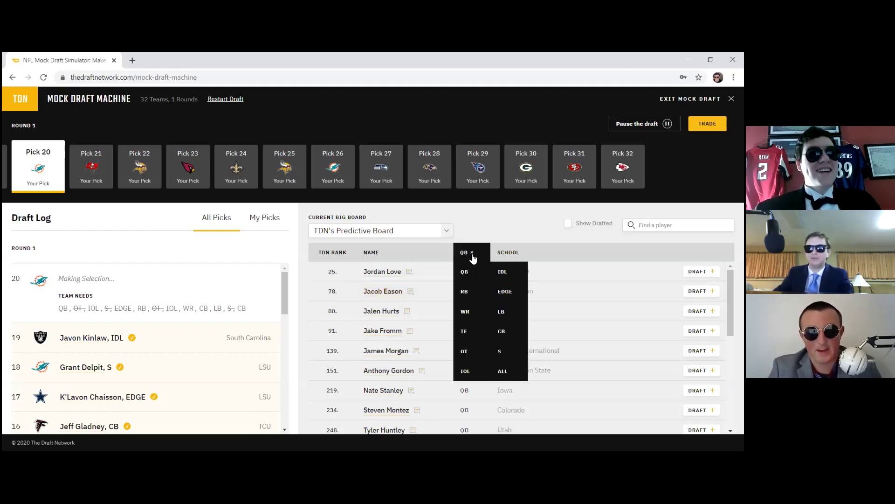
click(472, 252)
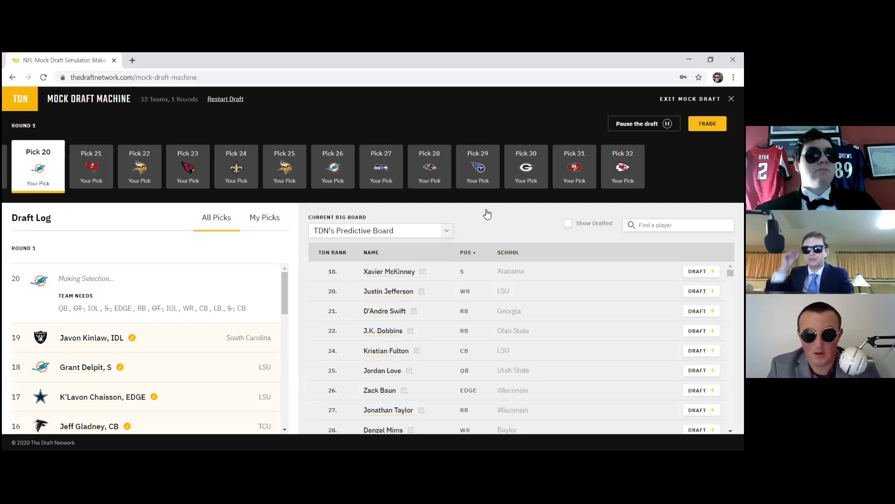
mouse_move(468, 252)
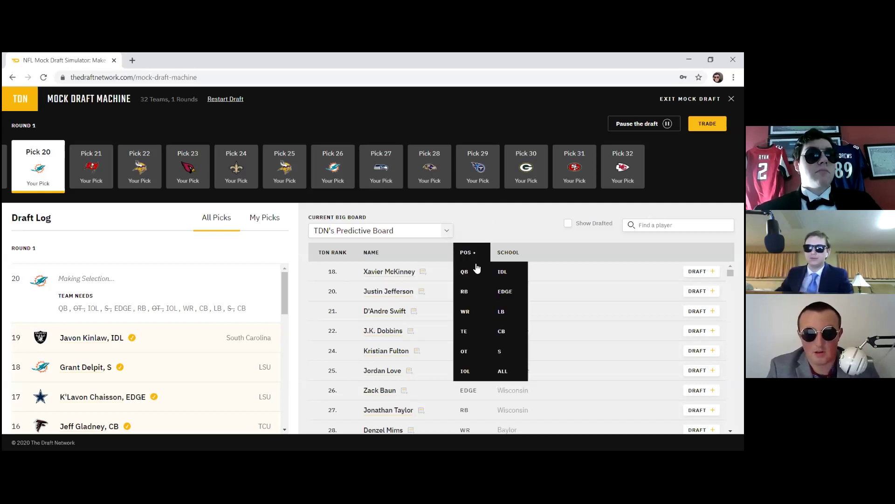
click(479, 376)
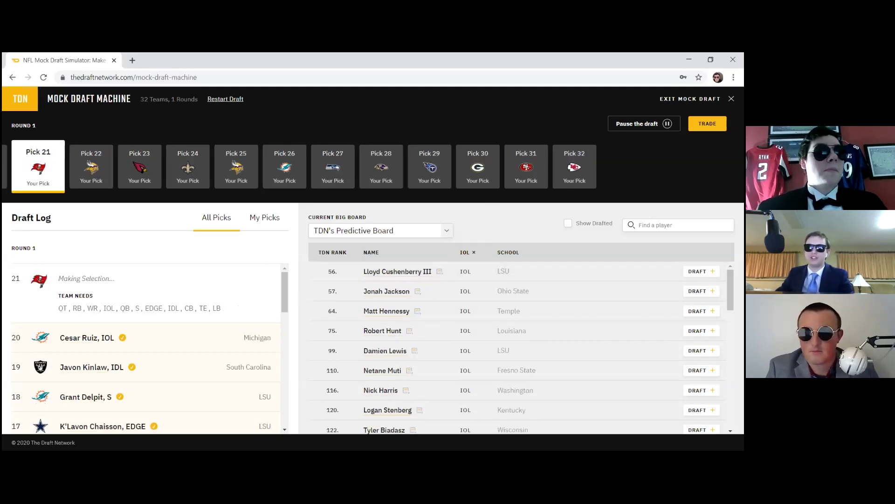
click(475, 254)
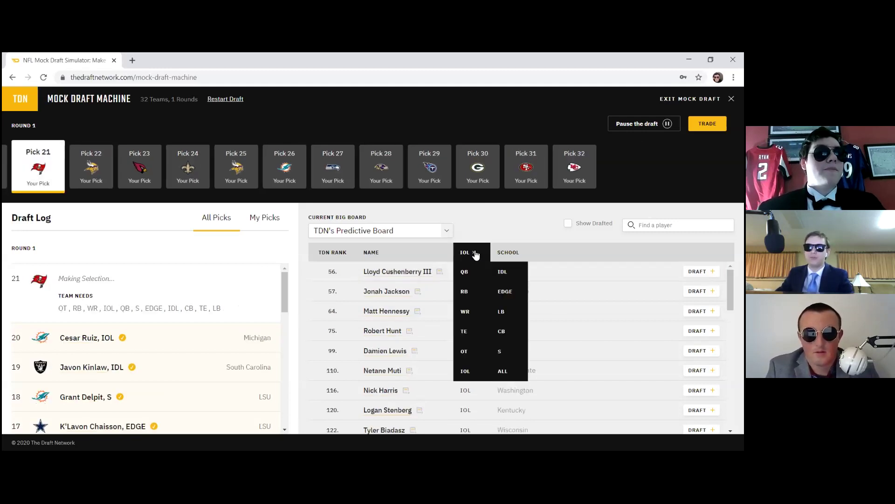
Step: Switch the board filter from IOL to OT and draft Josh Jones at pick 21
click(475, 252)
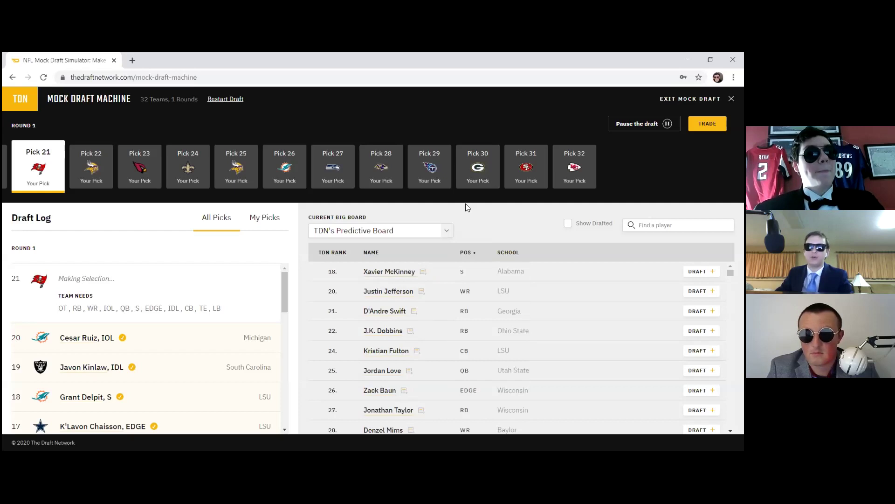
click(466, 252)
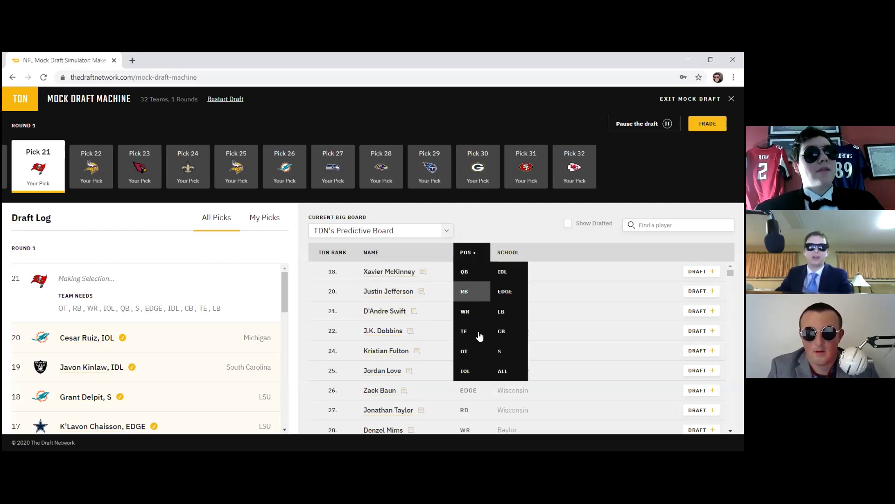
click(476, 353)
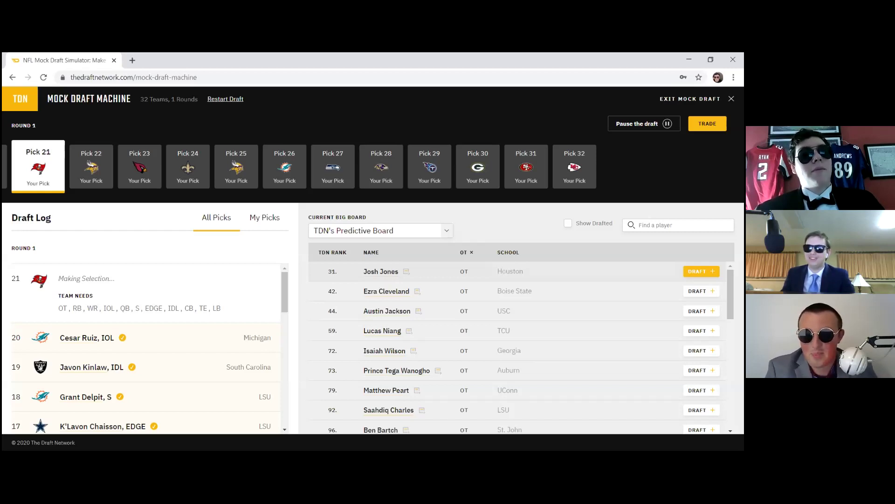
click(701, 271)
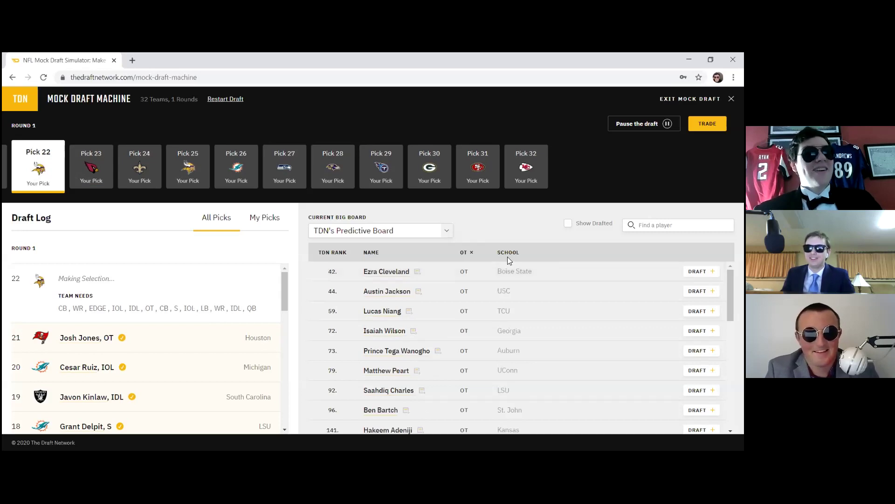
click(472, 256)
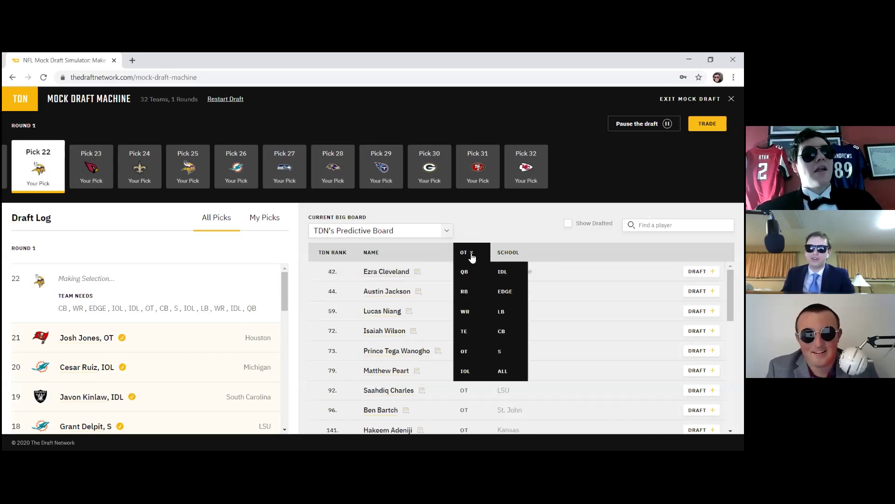
click(472, 253)
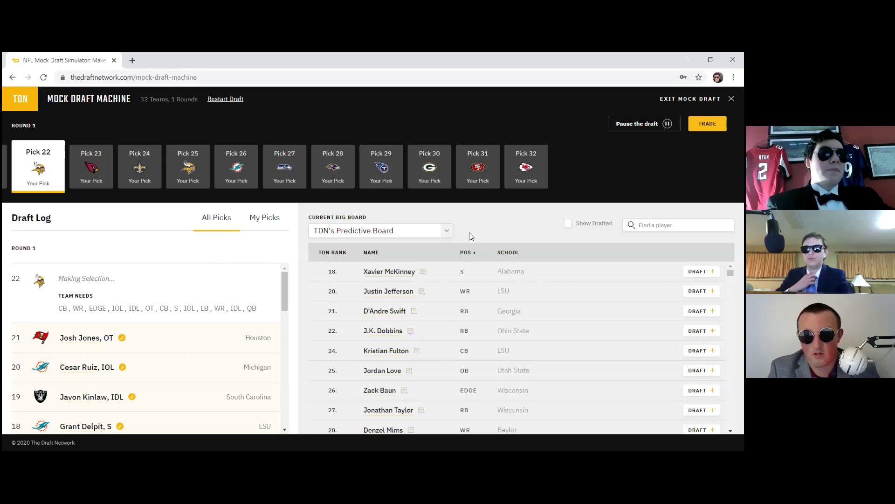
mouse_move(469, 247)
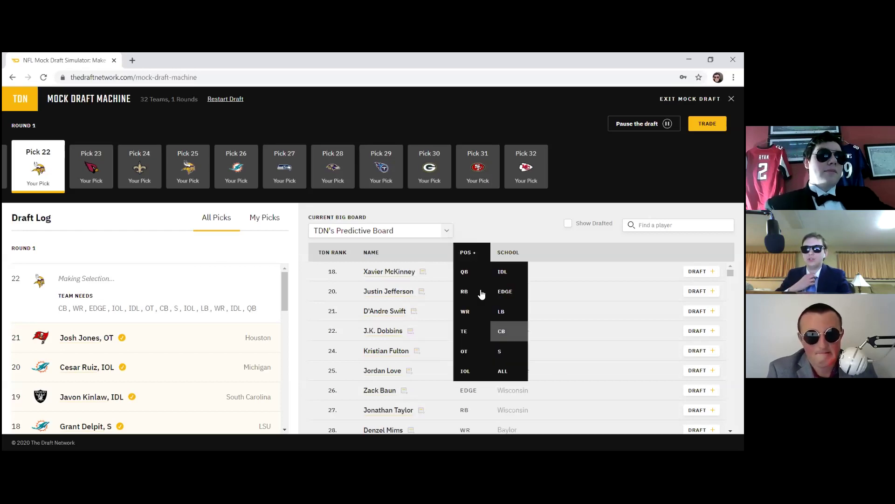
click(502, 337)
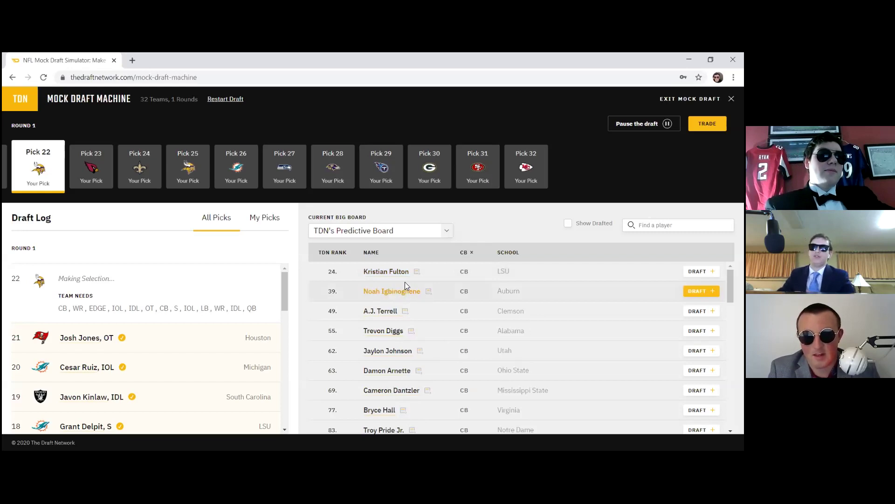
mouse_move(474, 256)
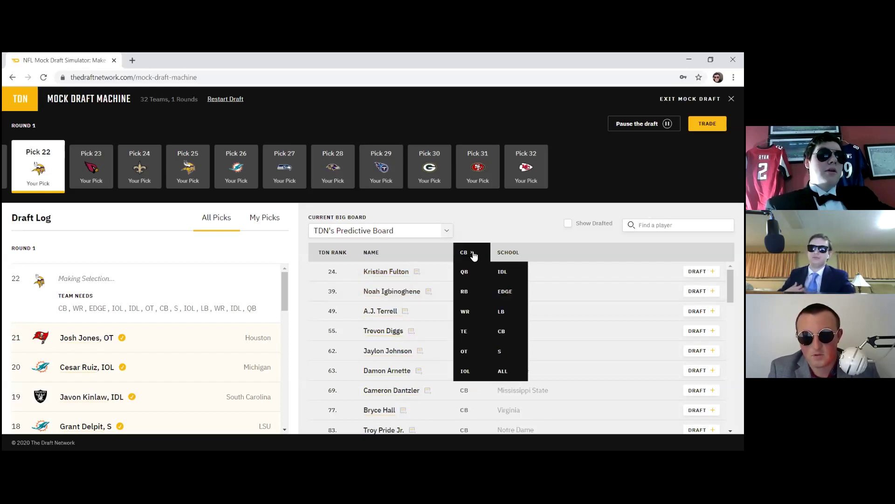
click(472, 253)
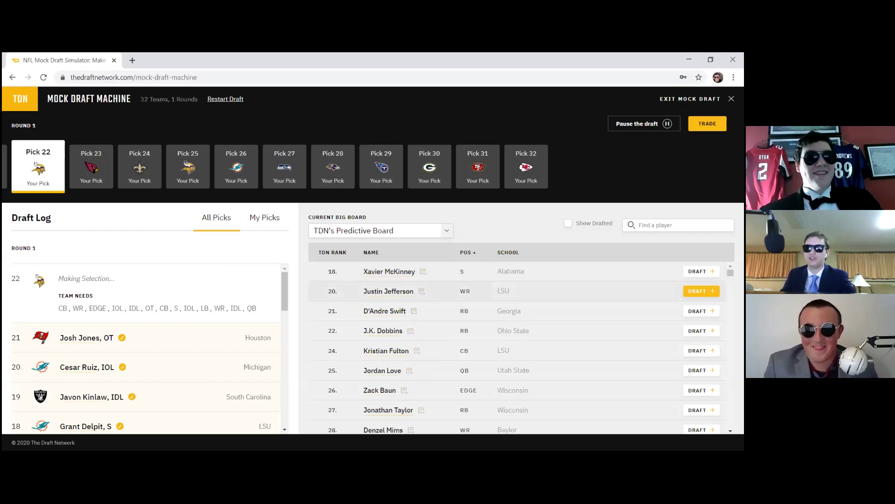
click(700, 291)
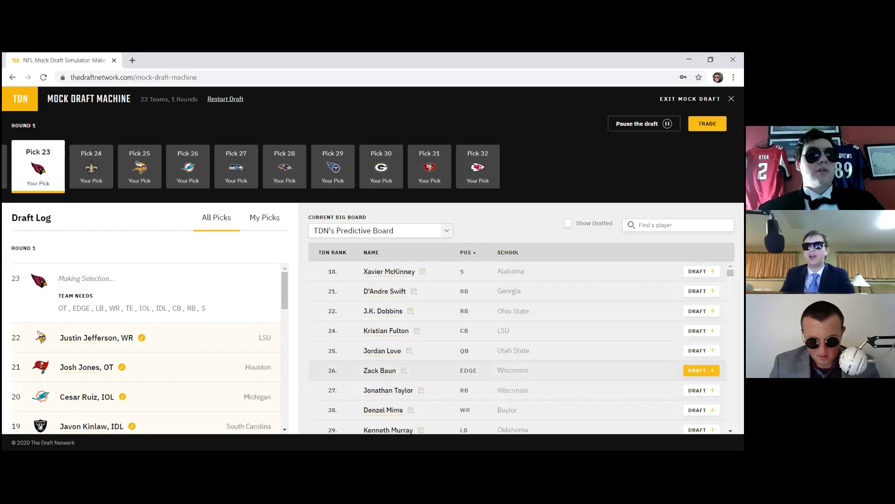
Step: Draft Zack Baun, EDGE from Wisconsin, for the Cardinals at pick 23
click(702, 369)
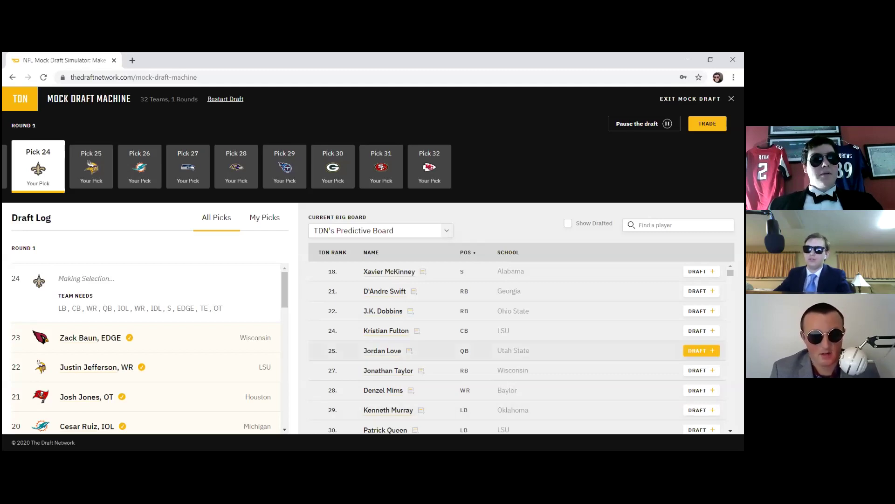
Step: Draft Jordan Love, QB from Utah State, for the Saints at pick 24
click(701, 350)
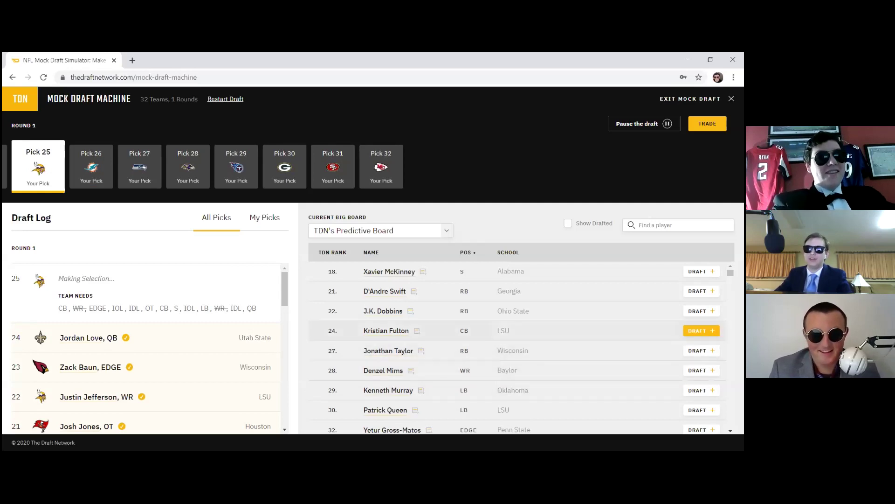
Step: Draft Kristian Fulton, CB from LSU, for the Vikings at pick 25
click(701, 330)
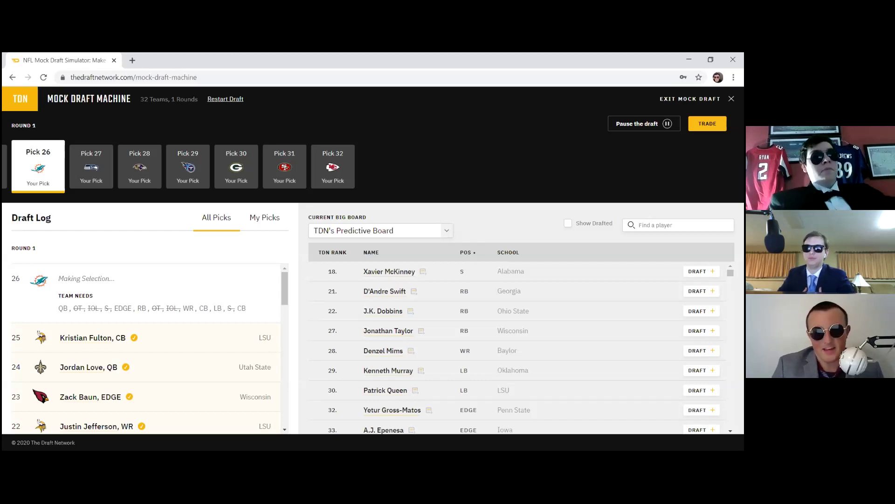
Step: Browse wide receivers, restore all positions, and start a new trade at pick 26
click(471, 250)
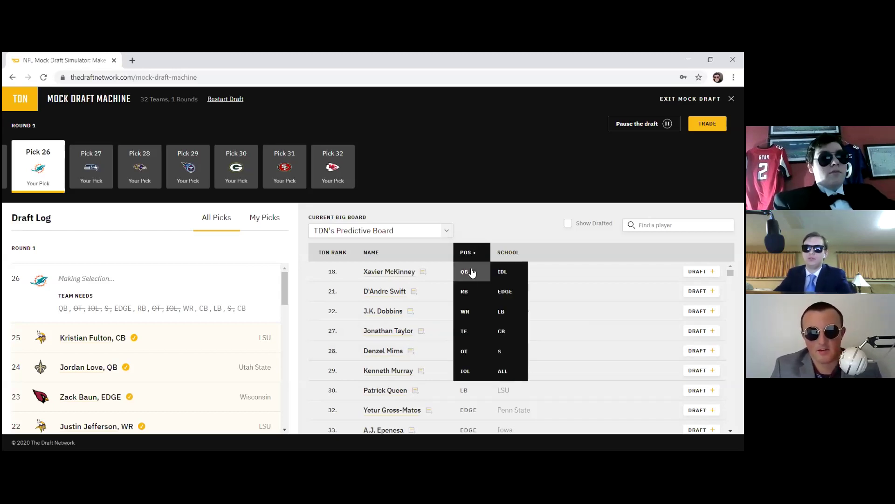
click(475, 312)
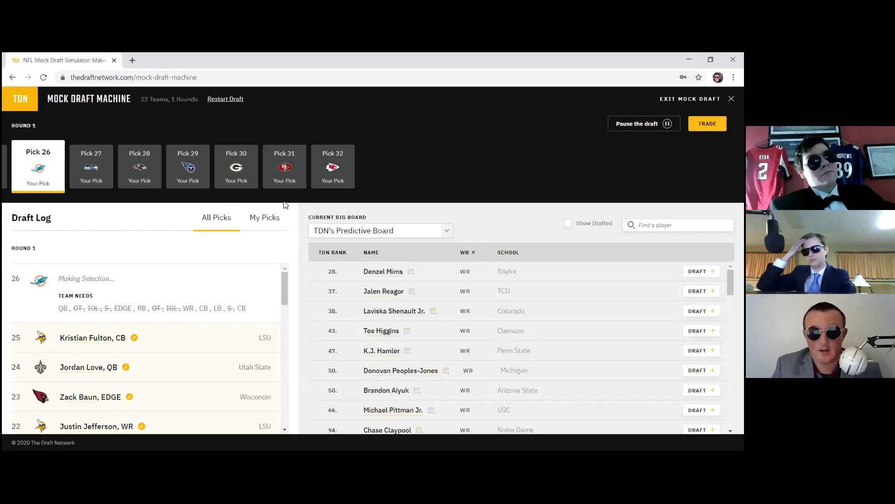
click(462, 251)
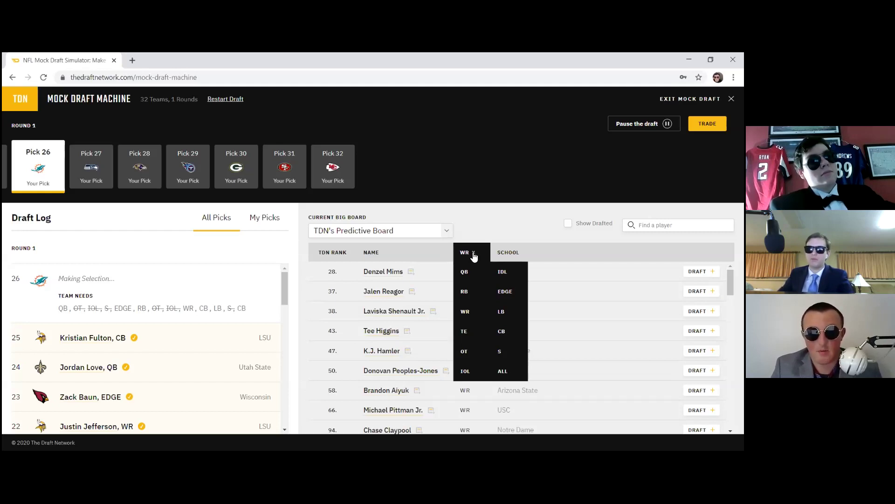
click(502, 371)
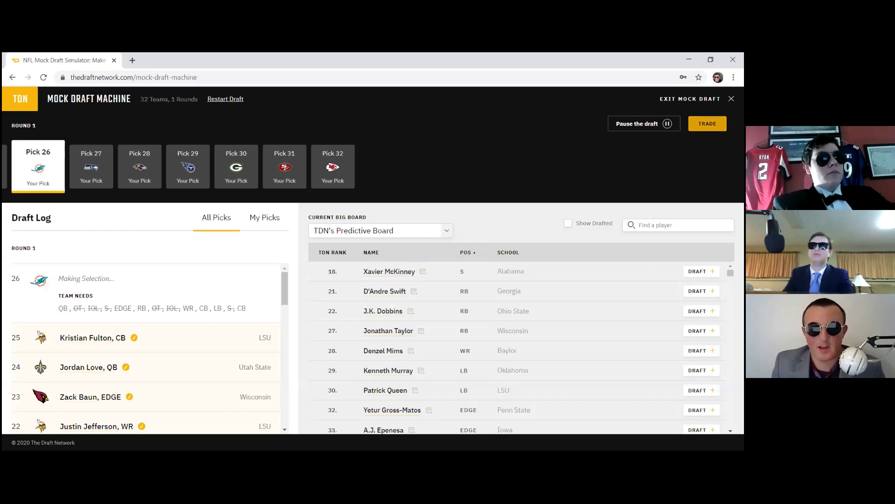
click(707, 124)
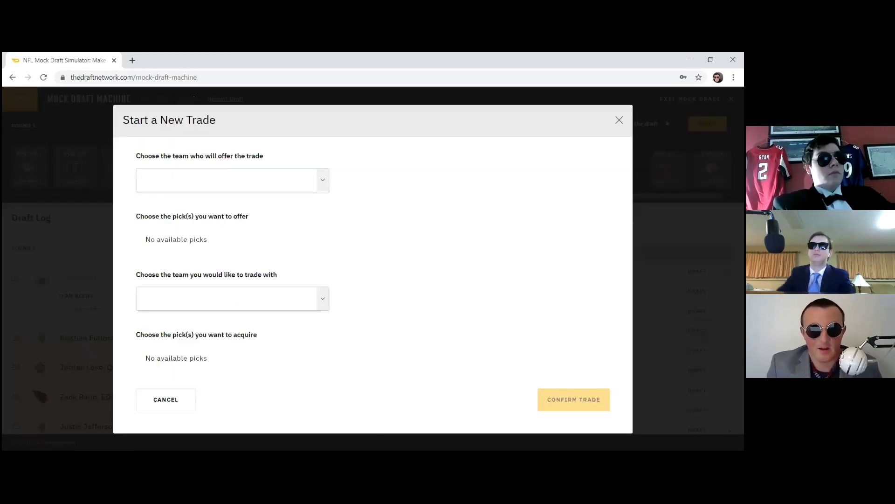
Step: Set the 49ers as offering team, Dolphins as partner, and offer pick 31
click(323, 178)
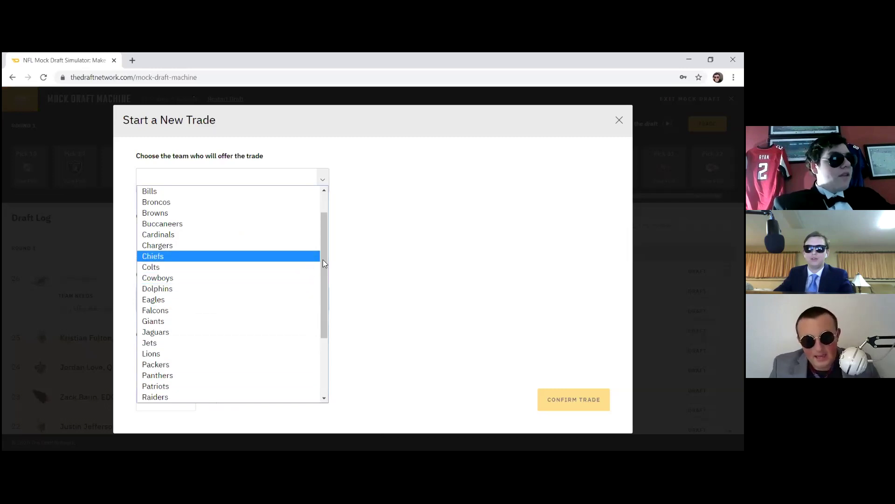
drag(325, 269, 329, 249)
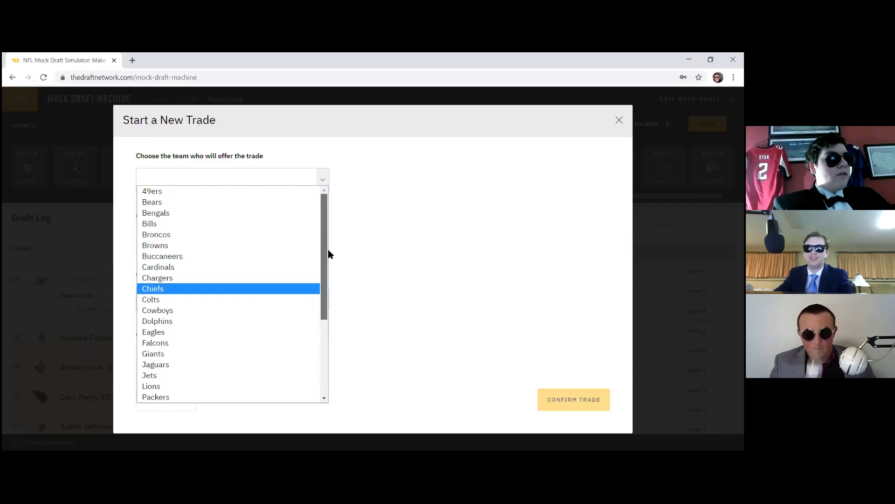
click(251, 188)
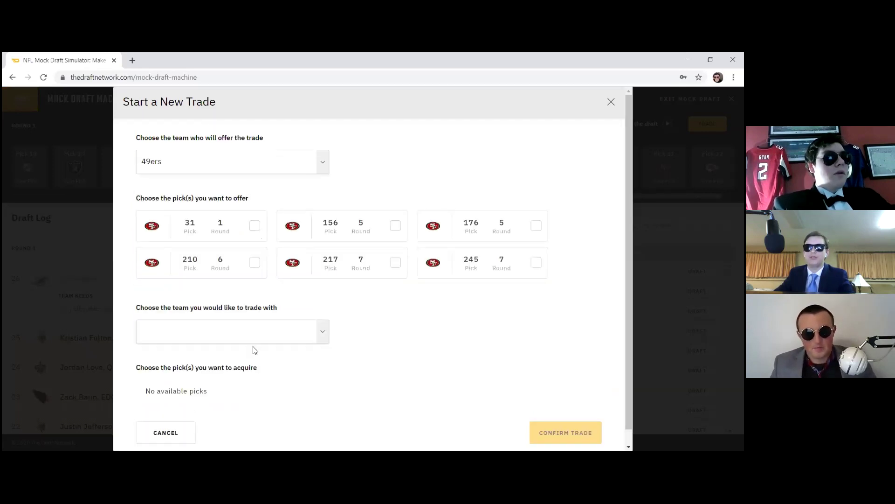
click(322, 332)
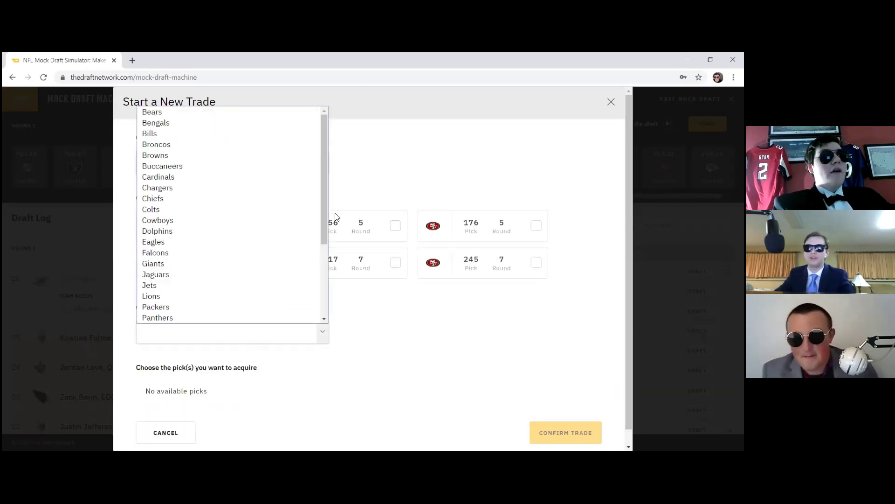
drag(327, 206, 325, 212)
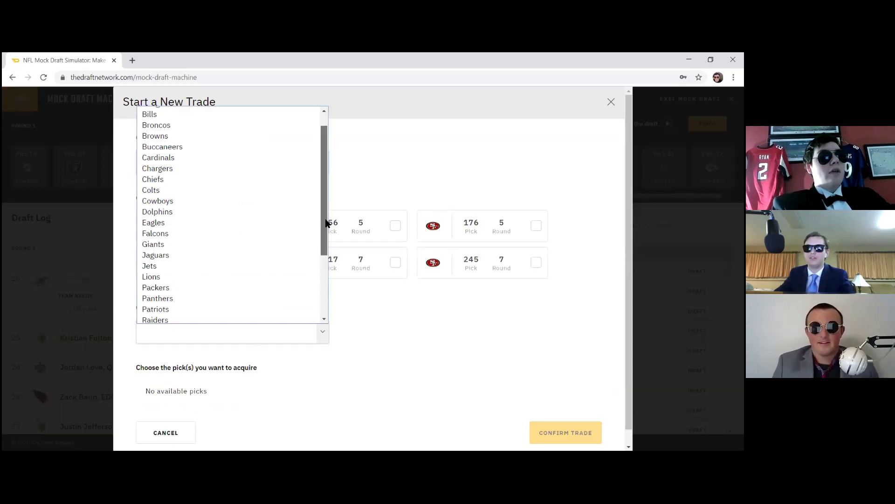
drag(326, 223, 321, 234)
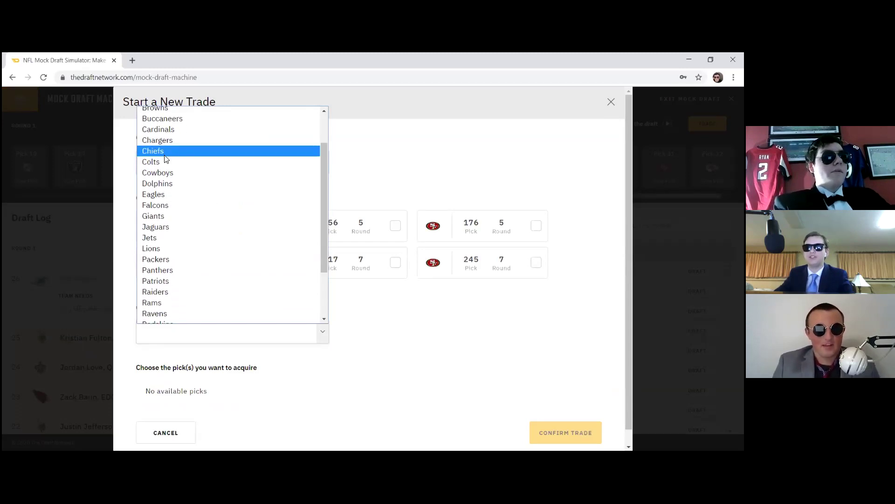
click(175, 184)
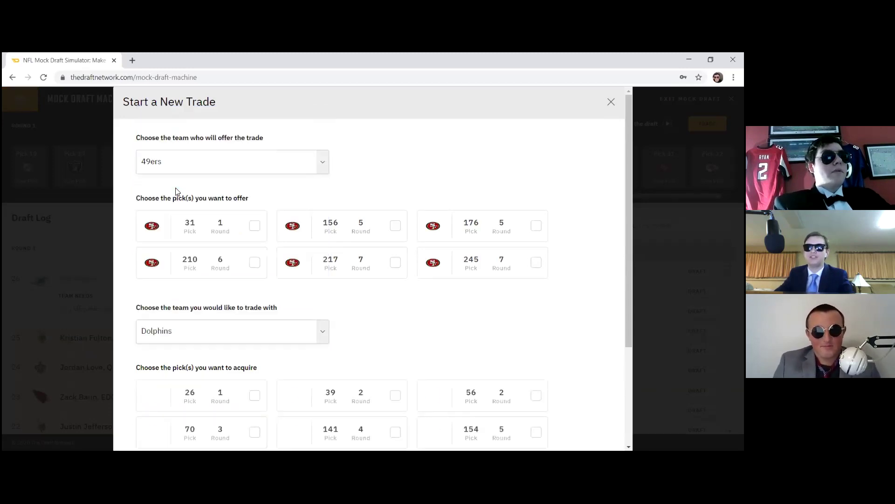
click(252, 227)
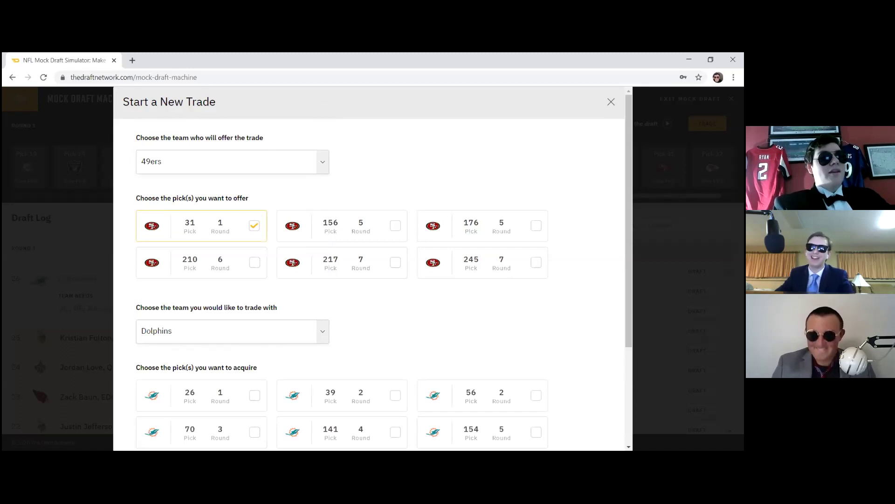
Step: Reopen the offering-team list and scroll through the teams
click(323, 161)
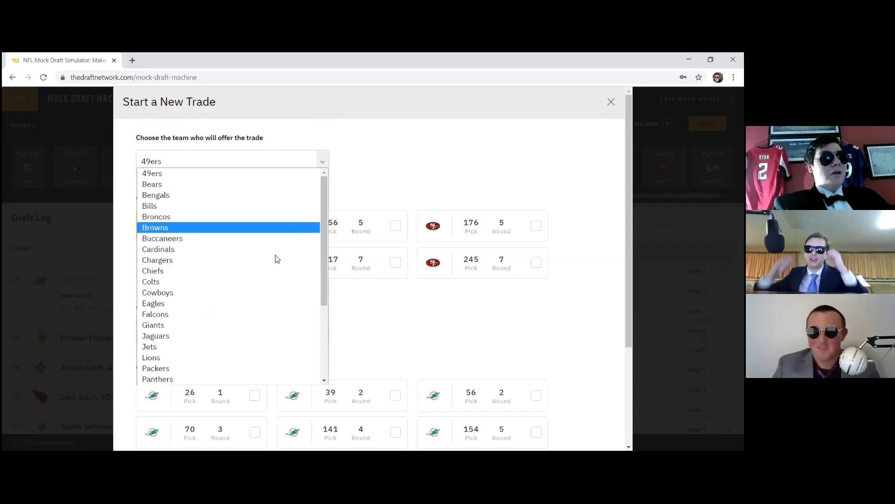
scroll(254, 375, down, 2)
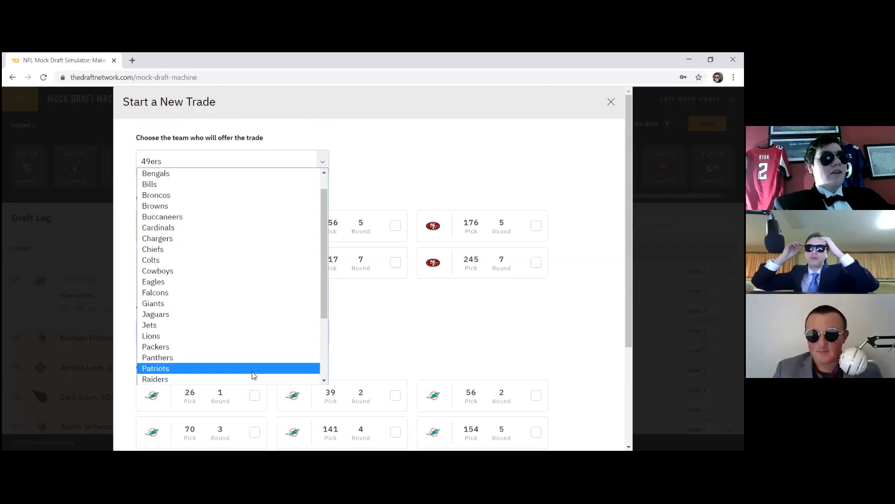
scroll(252, 377, down, 3)
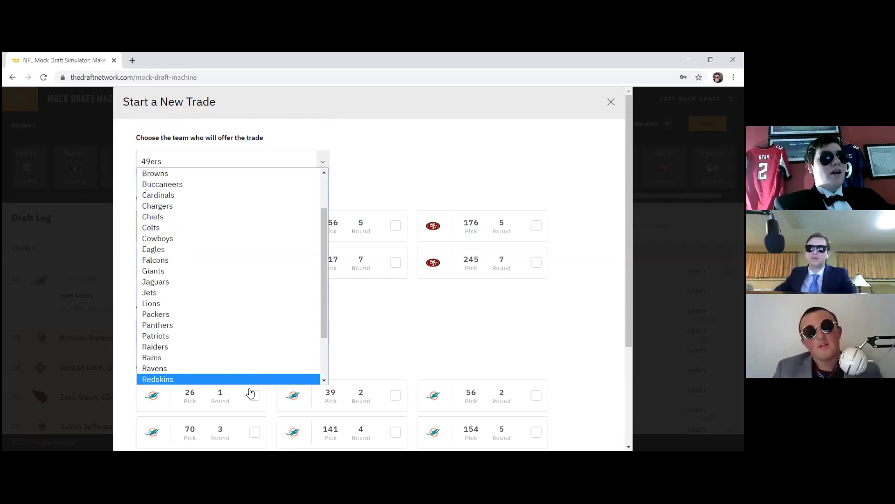
scroll(266, 368, down, 2)
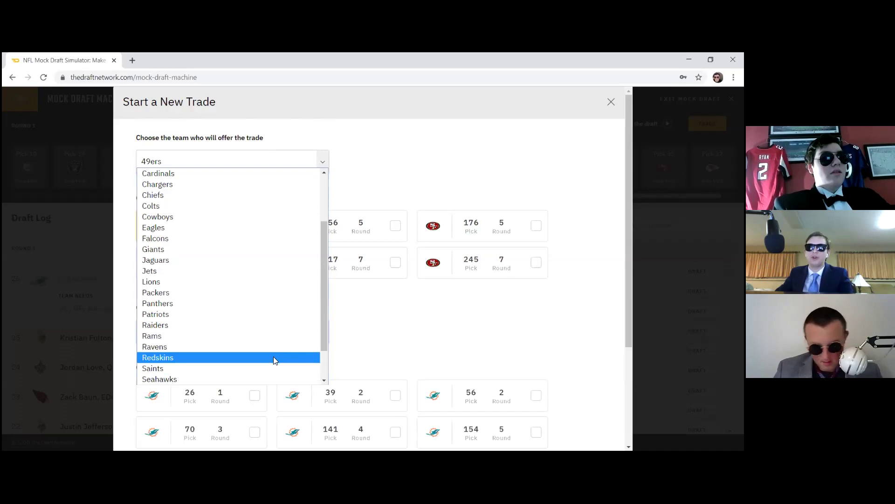
scroll(265, 375, down, 1)
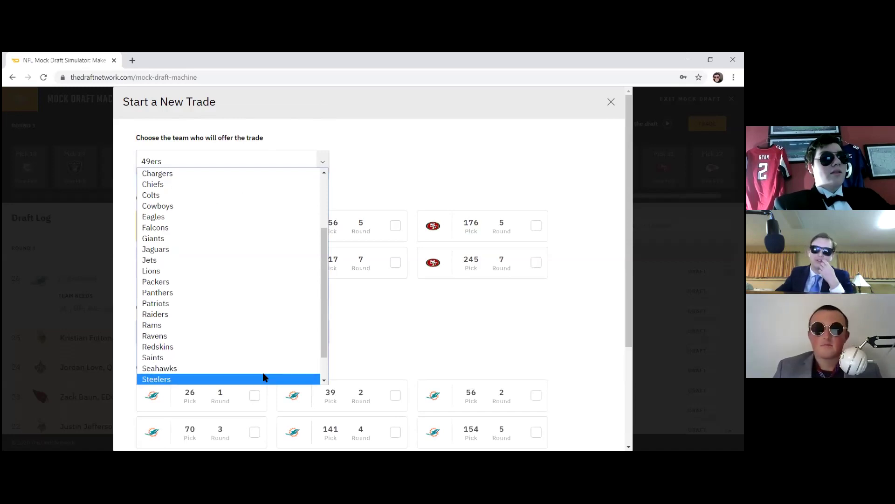
Step: Have the Steelers offer picks 49 and 102 for the Dolphins' pick 26
click(264, 377)
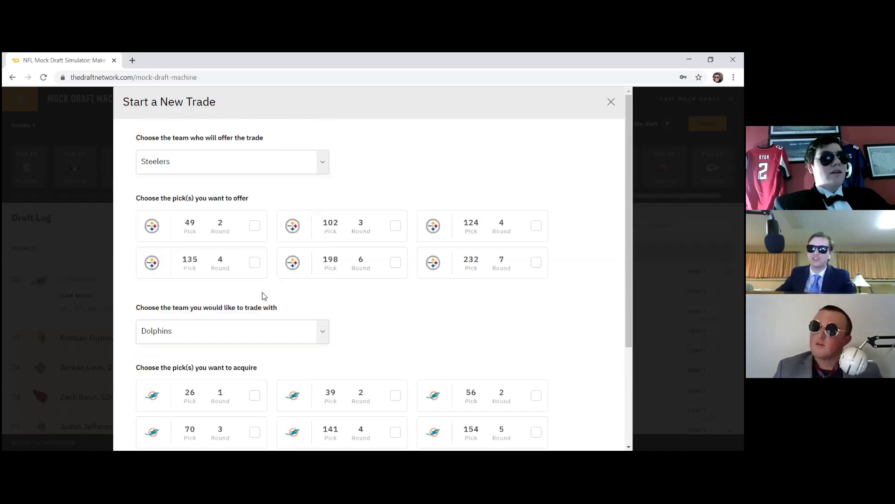
click(255, 234)
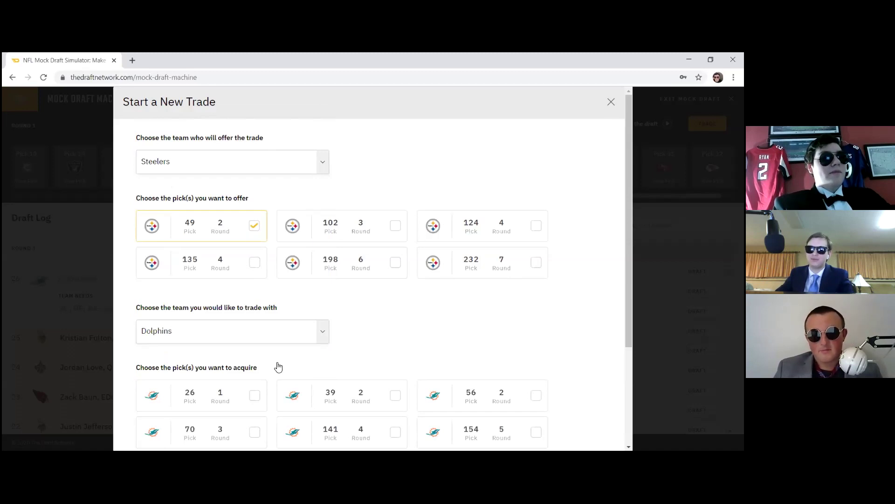
click(254, 397)
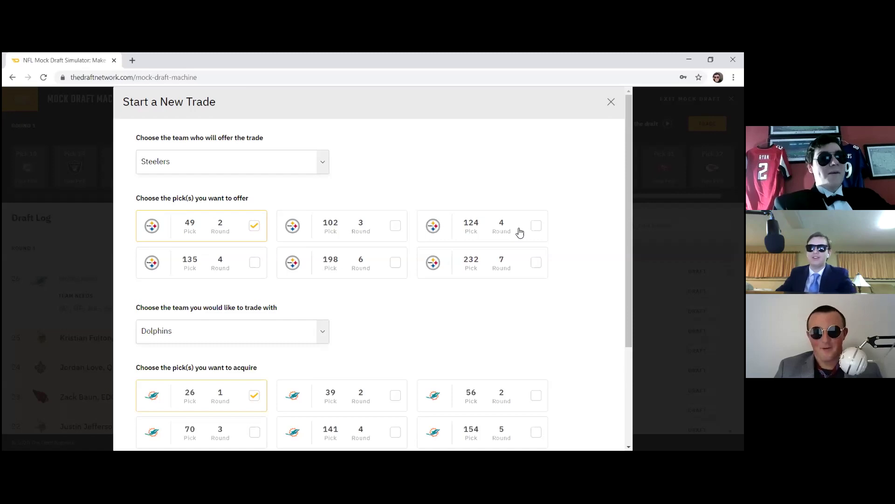
click(396, 231)
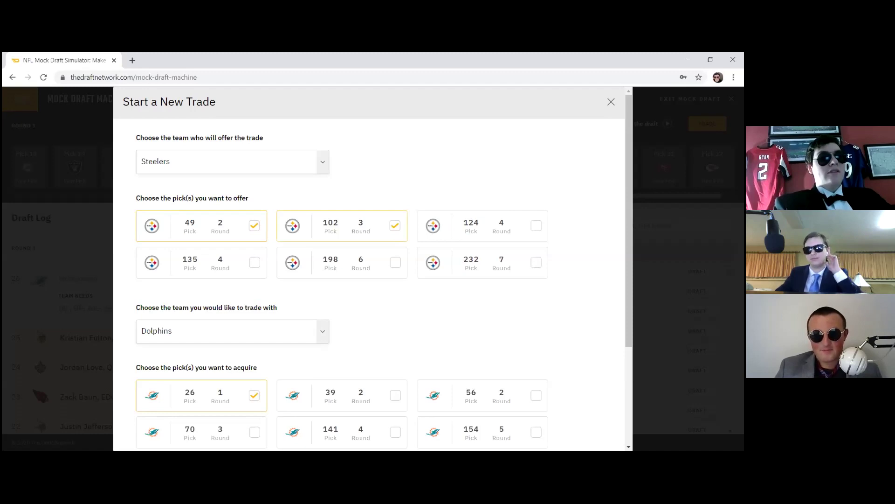
Step: Replace pick 102 with pick 124 in the Steelers' offer
scroll(501, 206, down, 1)
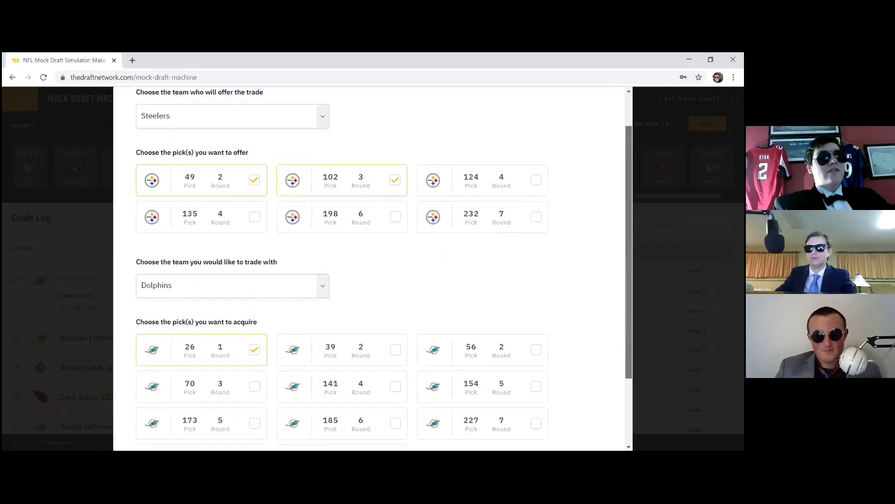
scroll(374, 269, down, 1)
scroll(373, 269, down, 2)
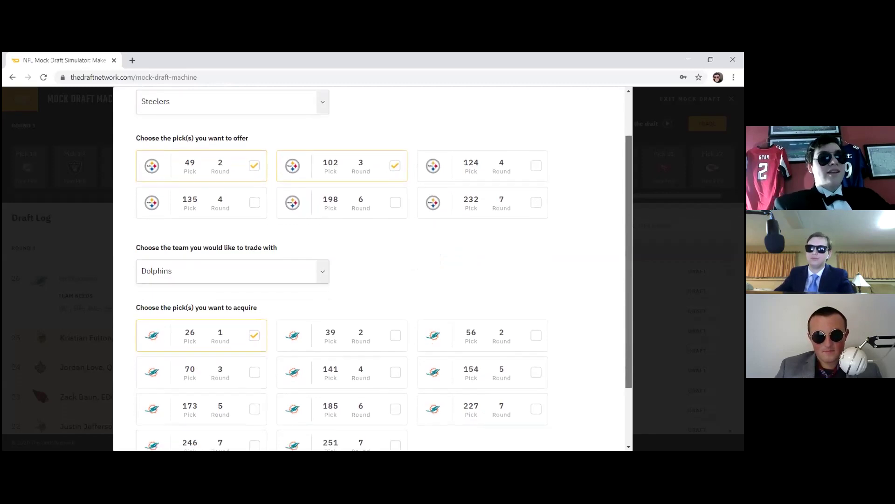
scroll(373, 269, down, 1)
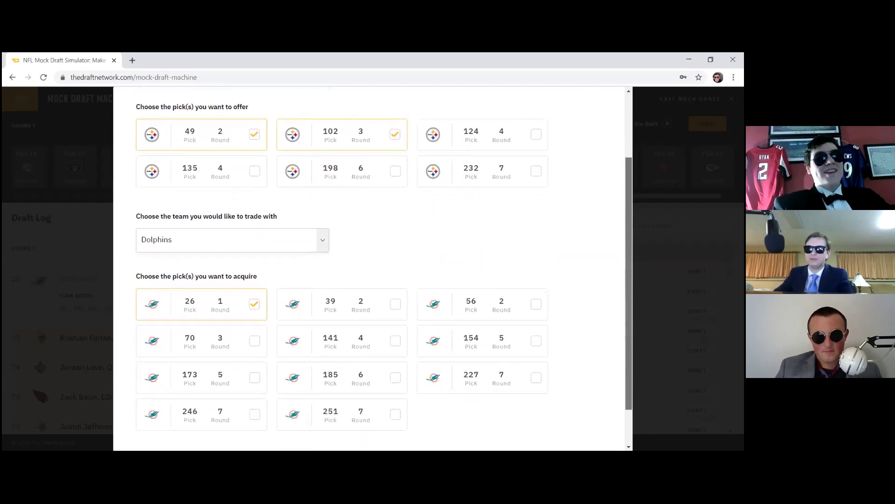
scroll(373, 269, down, 1)
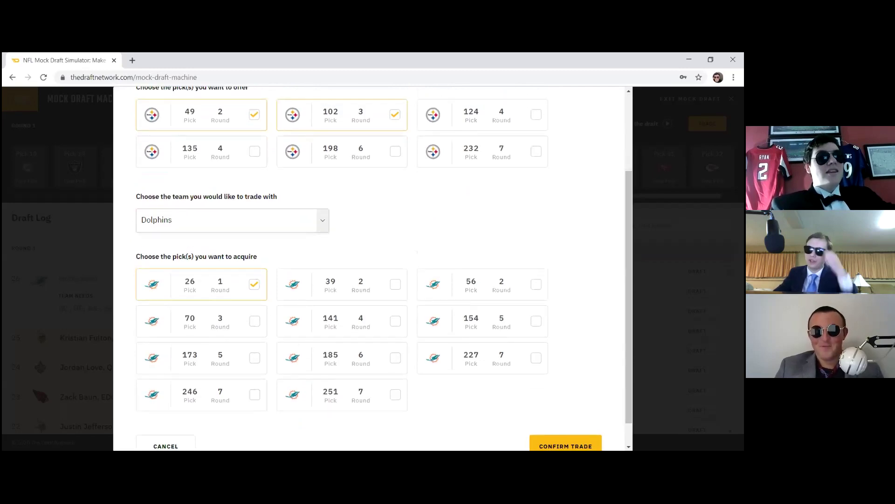
click(394, 123)
click(472, 117)
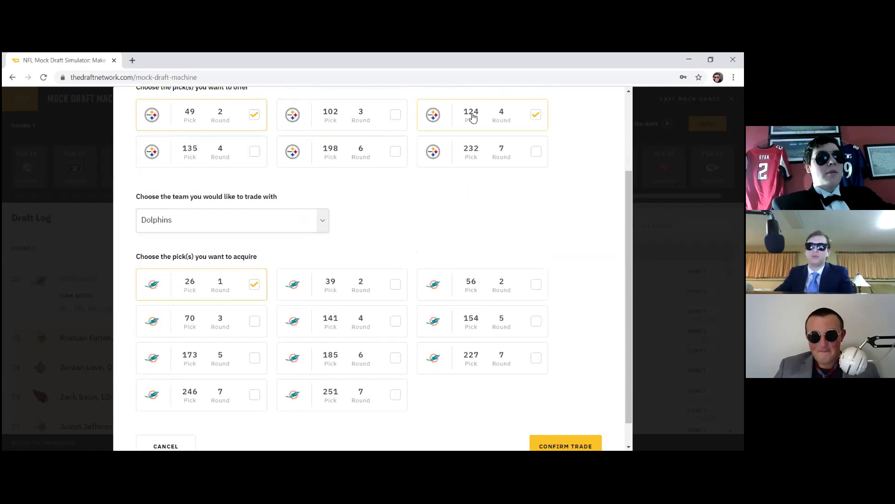
Step: Submit the Steelers' offer and dismiss the Dolphins' rejection message
scroll(628, 298, down, 1)
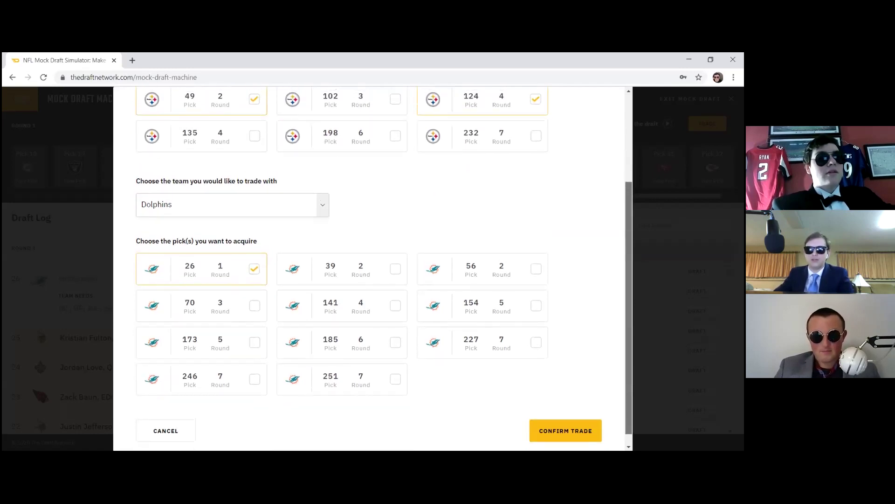
scroll(373, 268, down, 1)
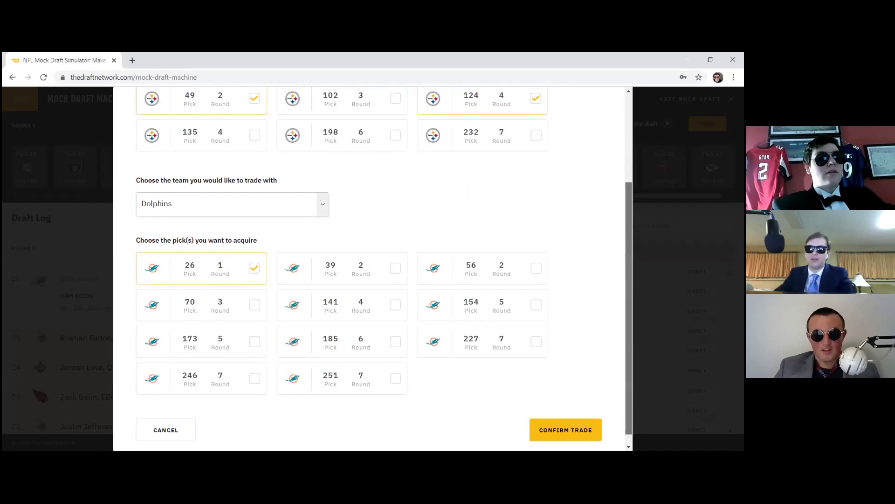
click(552, 435)
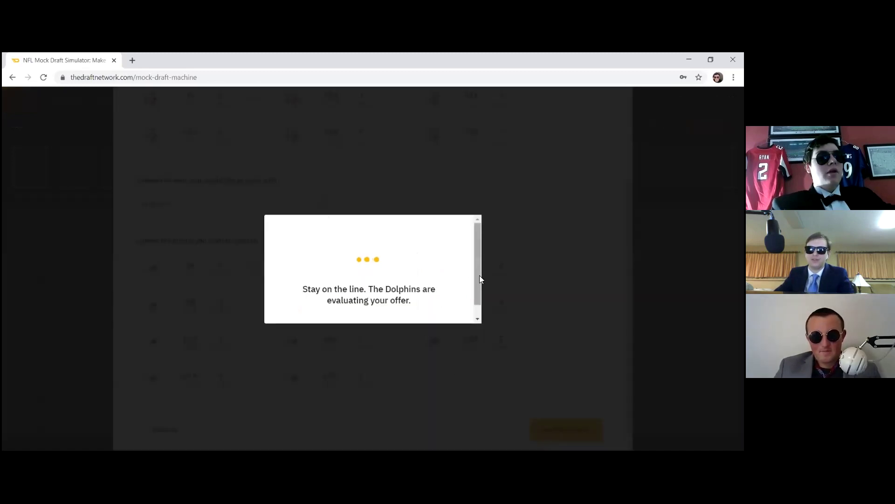
click(473, 224)
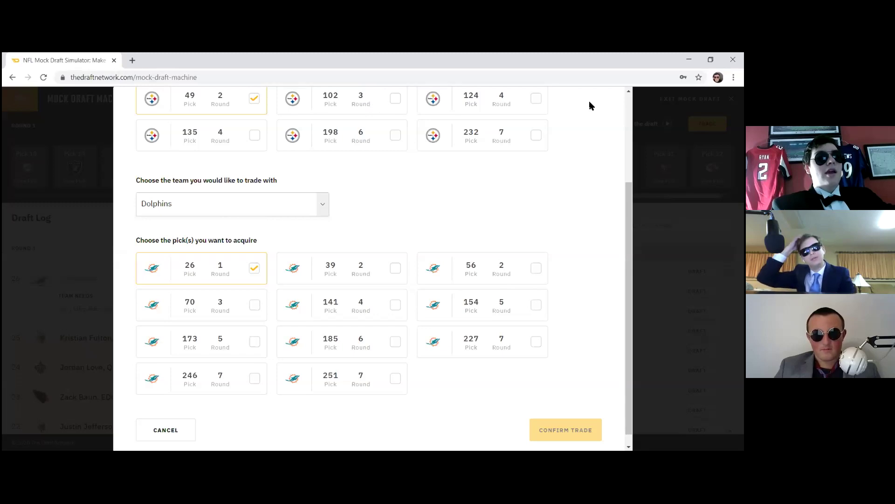
scroll(590, 106, up, 3)
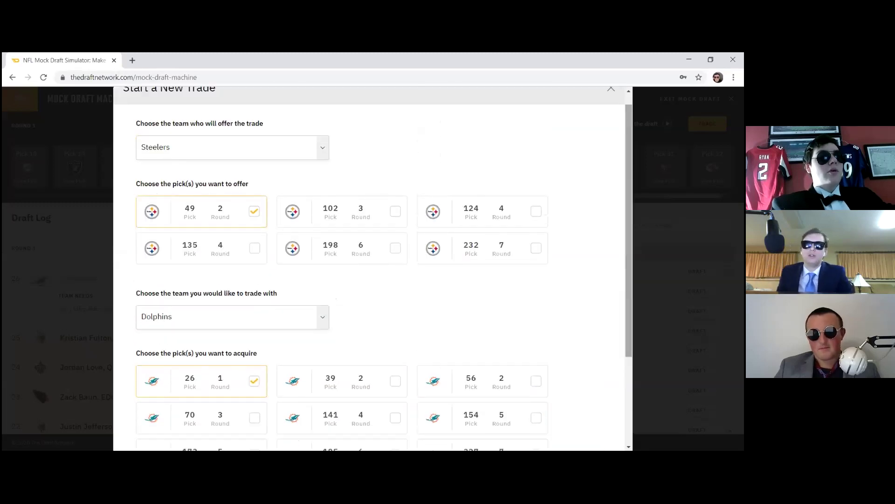
Step: Switch the offering team back to the 49ers
click(318, 148)
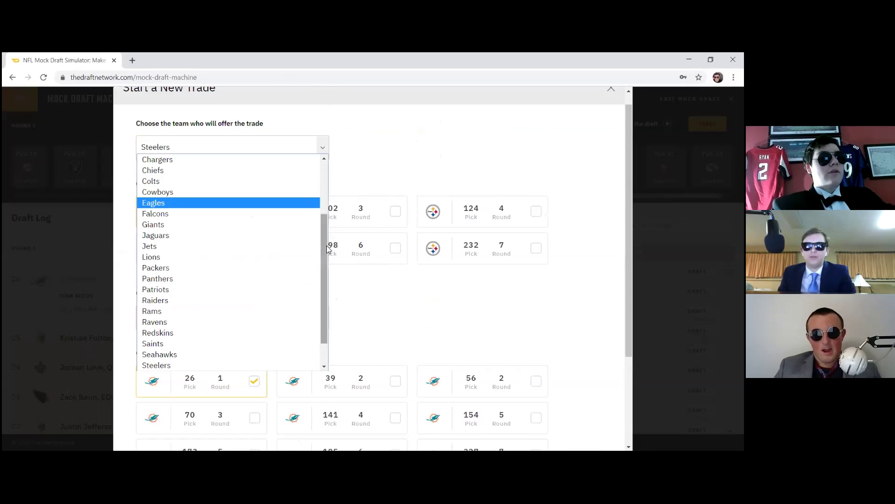
drag(327, 245, 326, 214)
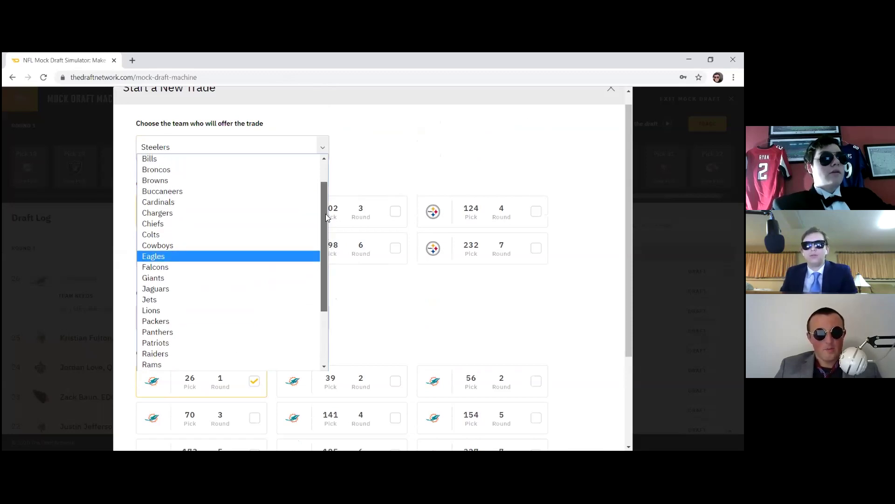
scroll(326, 214, up, 2)
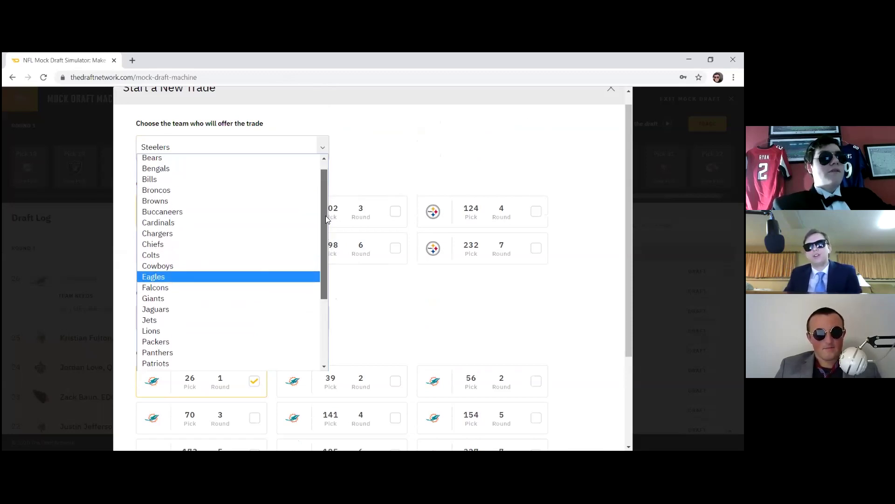
drag(325, 216, 317, 253)
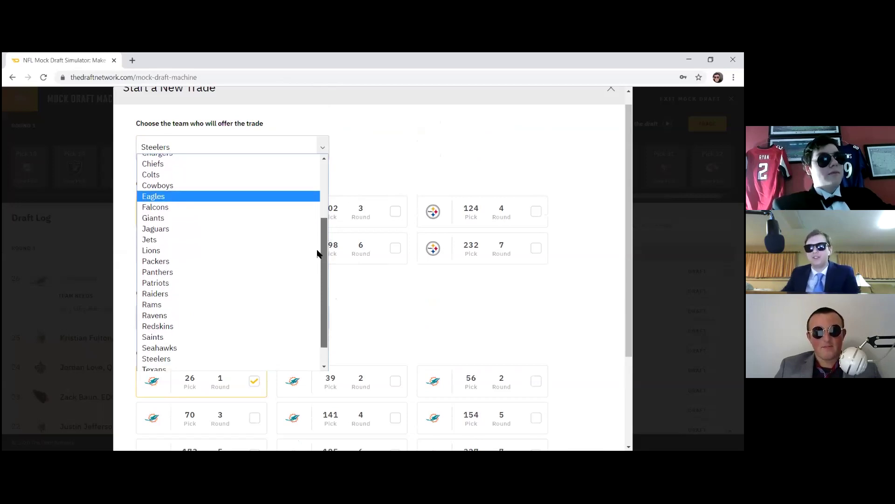
scroll(317, 254, down, 2)
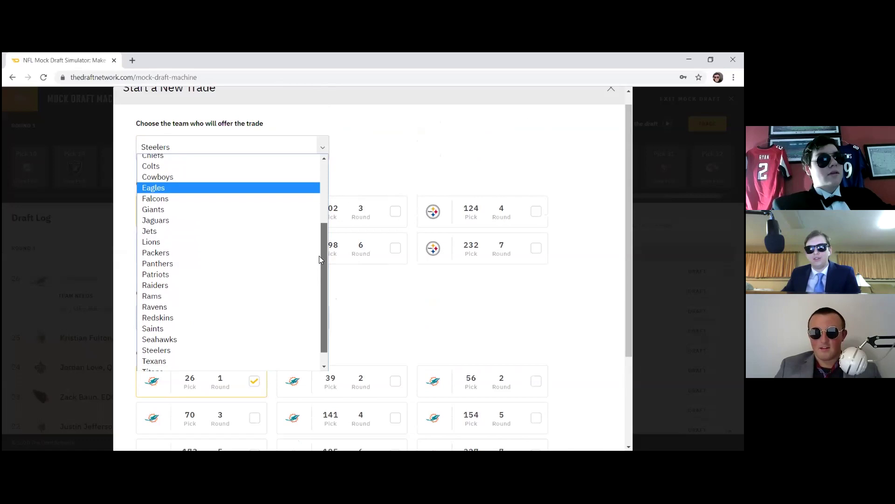
drag(325, 266, 328, 278)
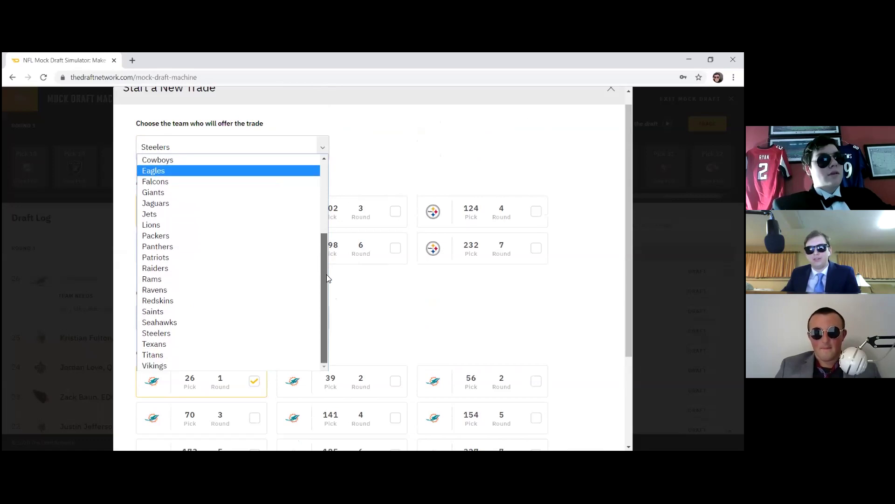
drag(327, 276, 322, 191)
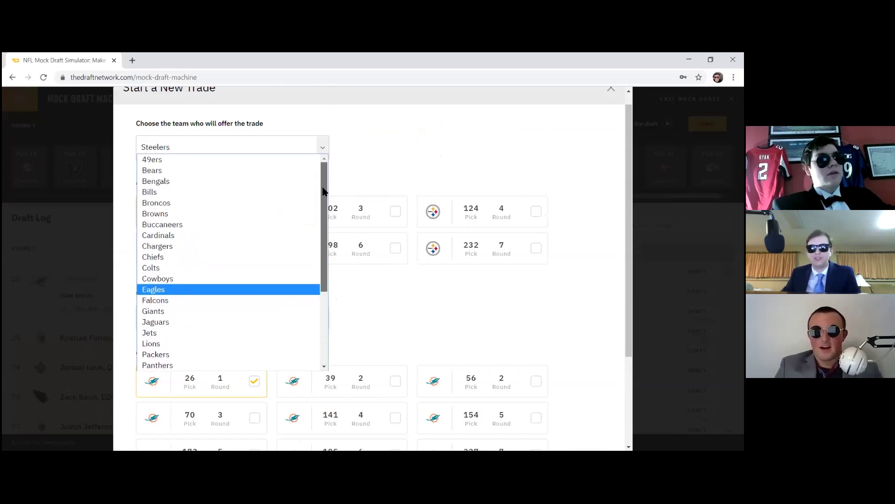
click(255, 159)
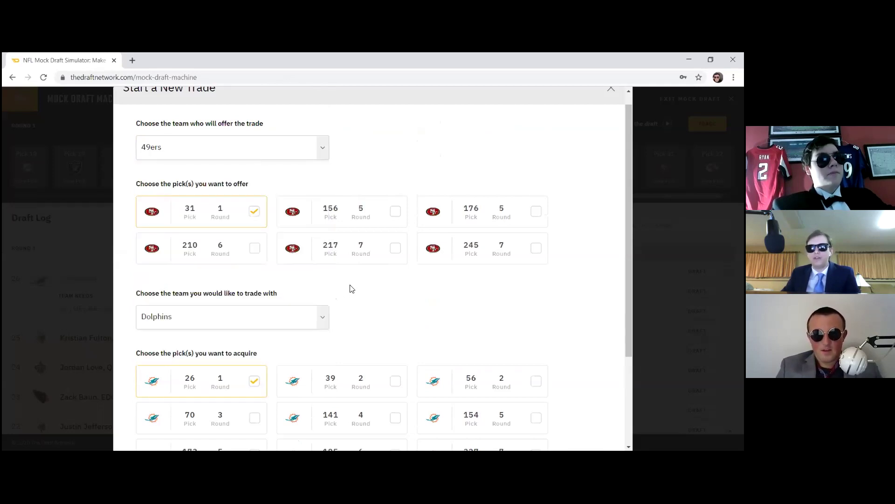
Step: Add picks 156 and 176 to the 49ers' offer, submit it, and dismiss the acceptance
click(396, 214)
click(463, 223)
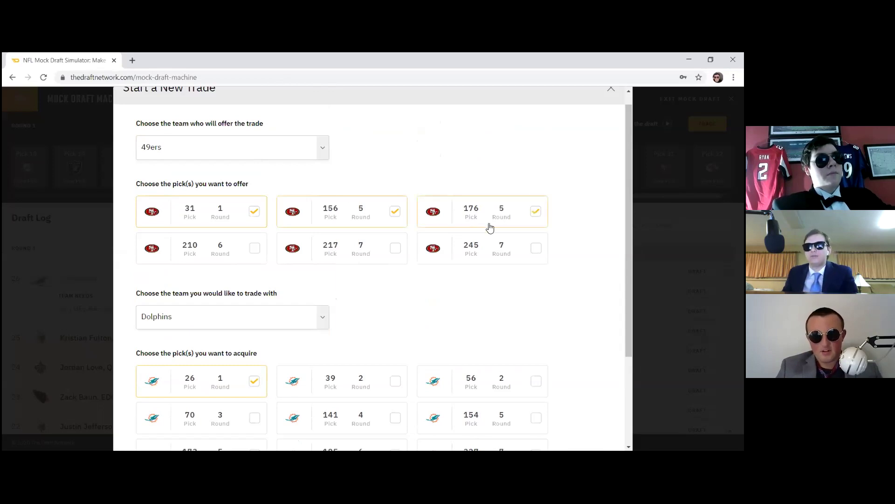
scroll(489, 228, down, 3)
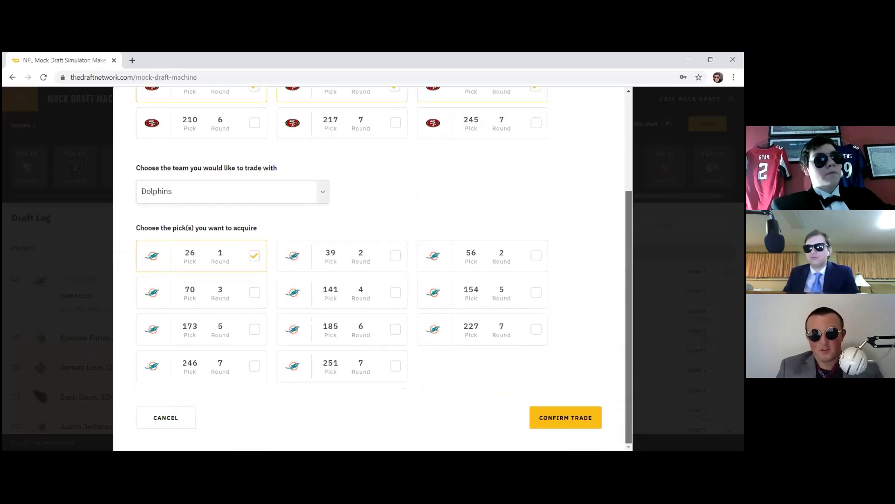
click(581, 421)
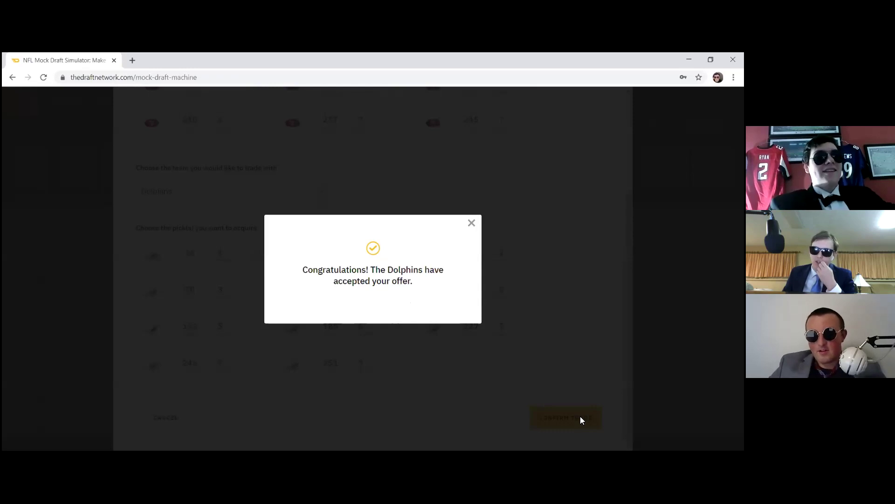
click(472, 222)
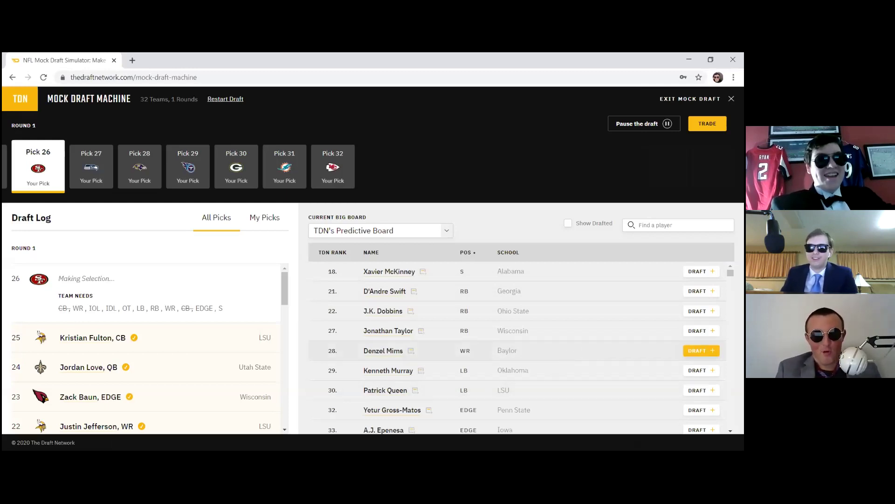
Step: Draft Denzel Mims, WR, for the 49ers with pick 26
click(702, 351)
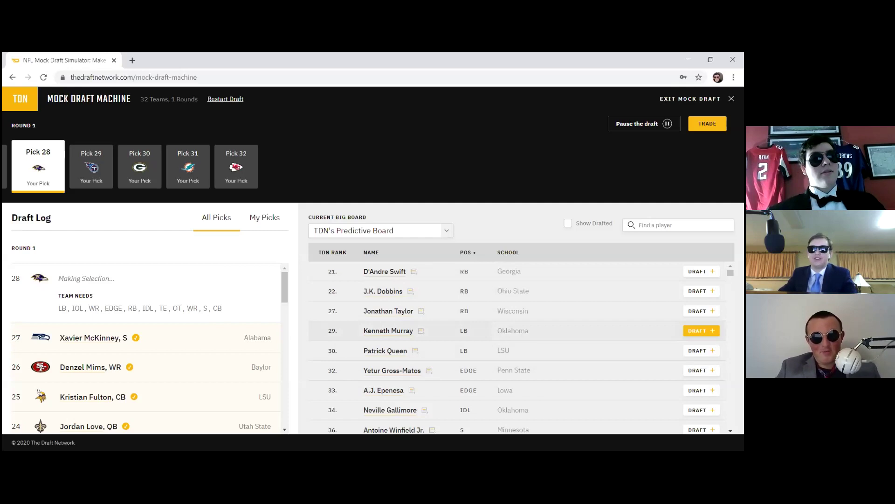
Step: Draft Kenneth Murray, LB from Oklahoma, for the Ravens at pick 28
click(702, 331)
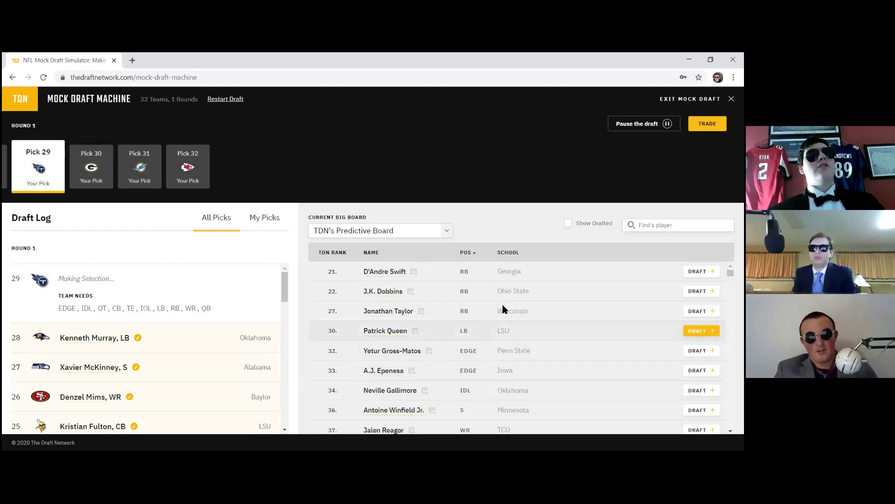
click(466, 252)
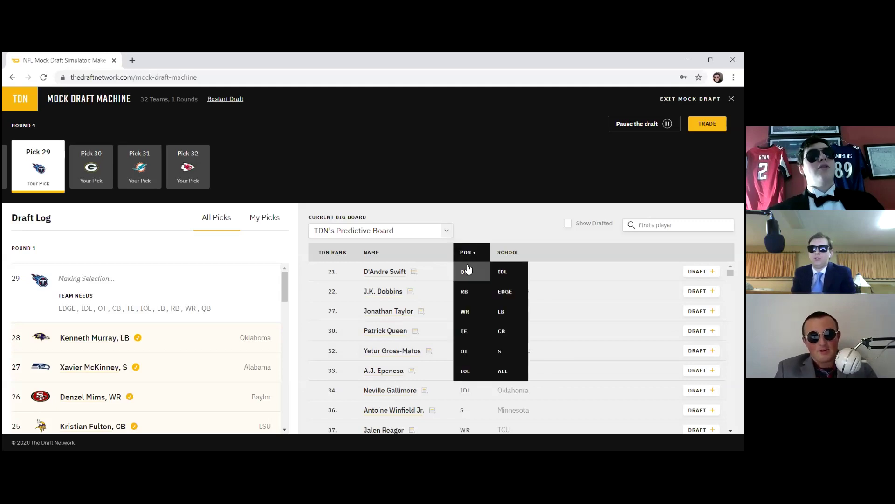
click(483, 351)
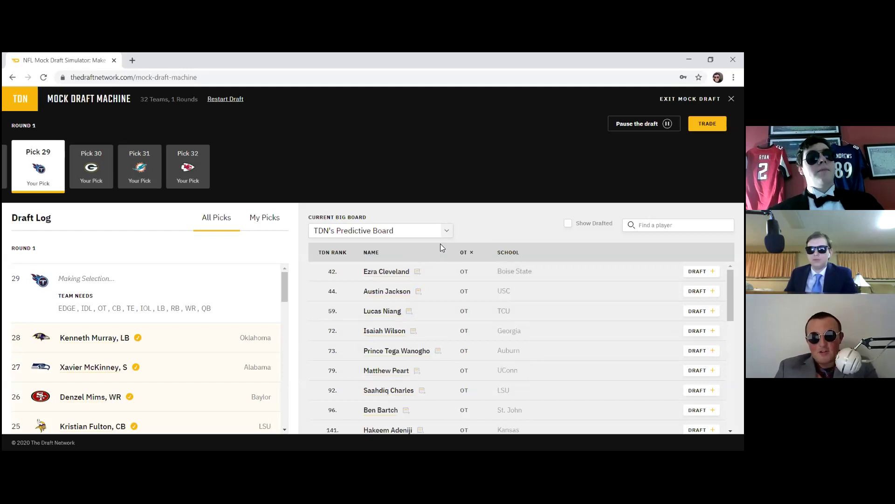
click(464, 254)
click(425, 245)
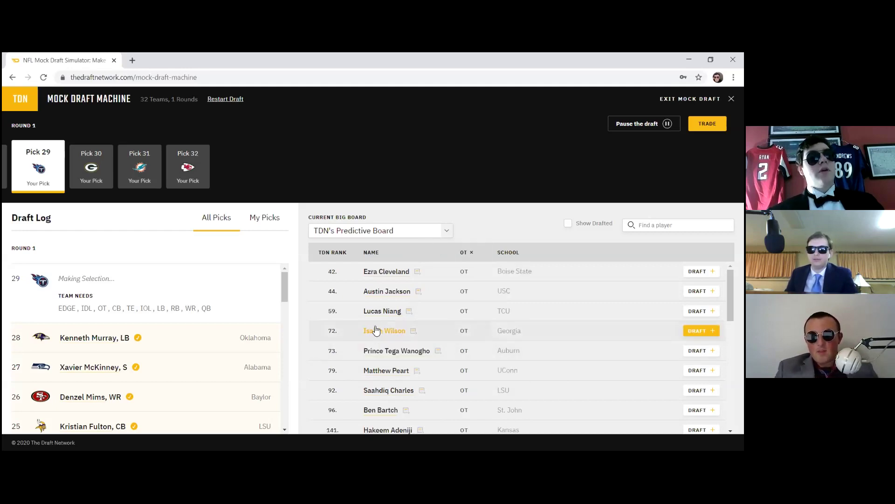
click(463, 254)
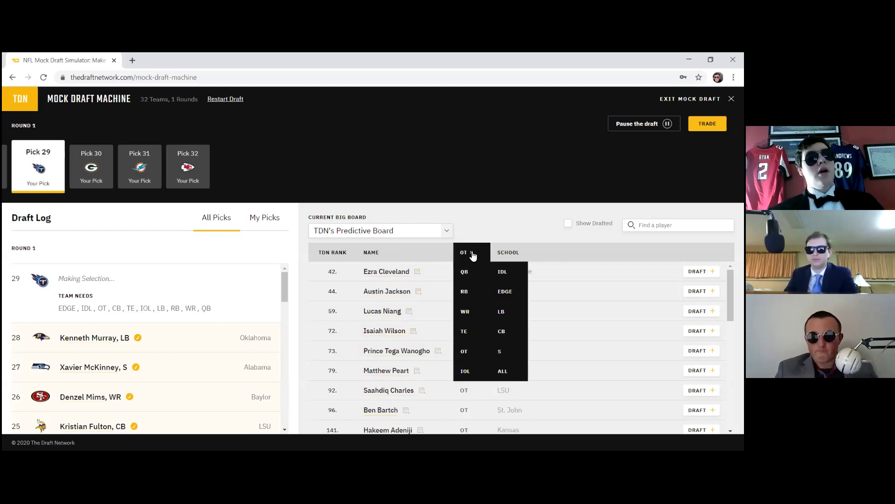
click(473, 240)
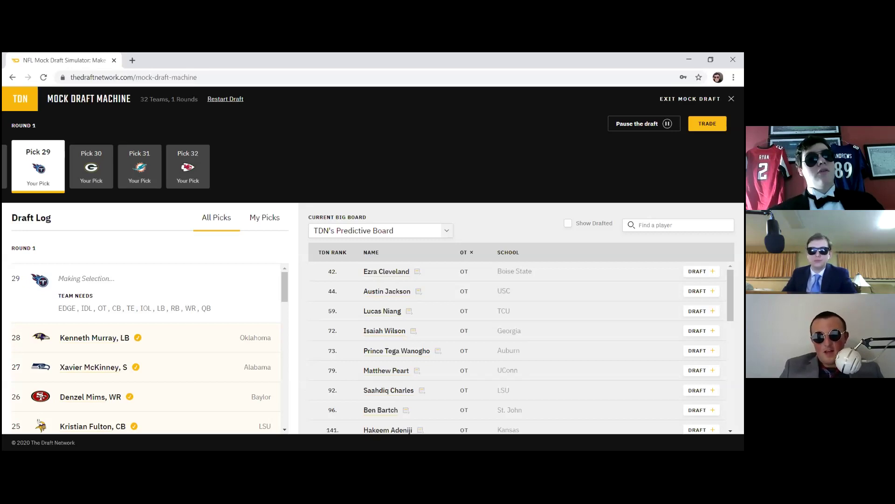
click(471, 254)
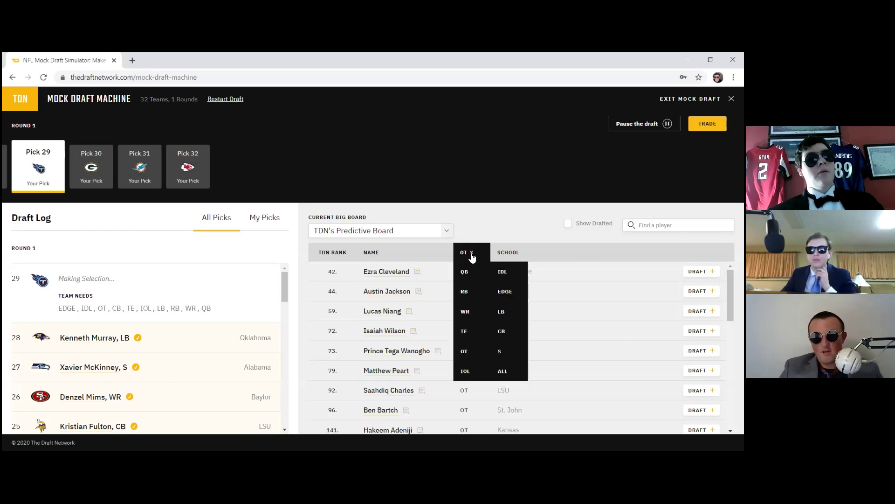
click(472, 252)
mouse_move(458, 251)
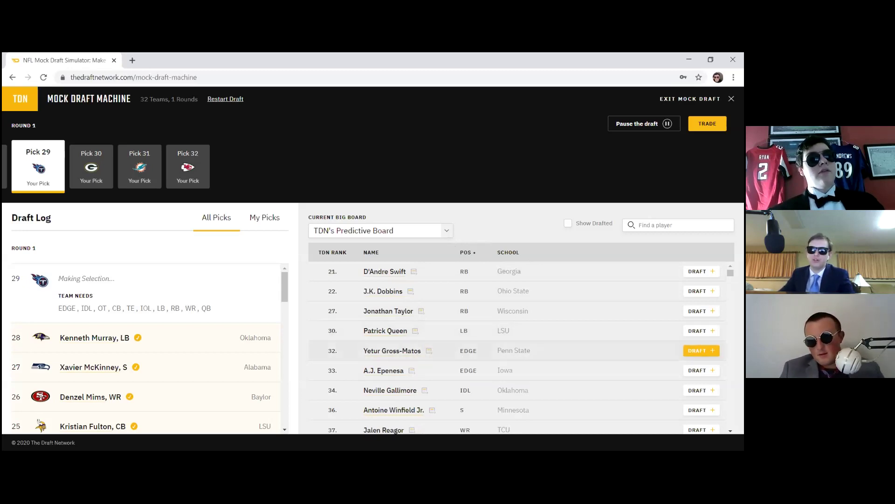
click(701, 351)
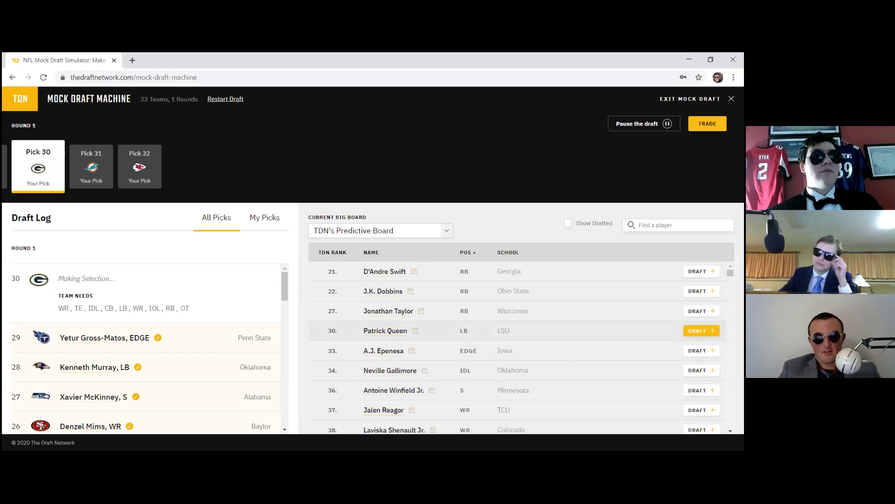
Step: Draft Patrick Queen, LB from LSU, for the Packers at pick 30
click(701, 330)
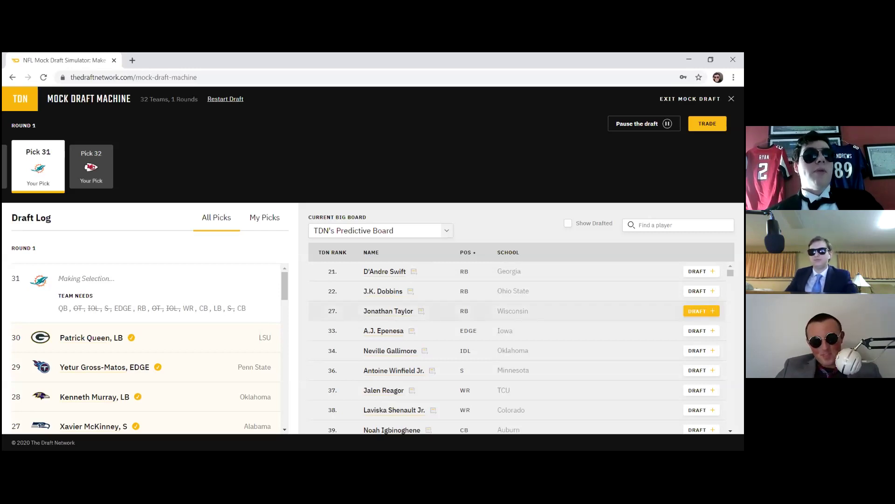
Step: Draft Jonathan Taylor, RB from Wisconsin, for the Dolphins at pick 31
click(701, 311)
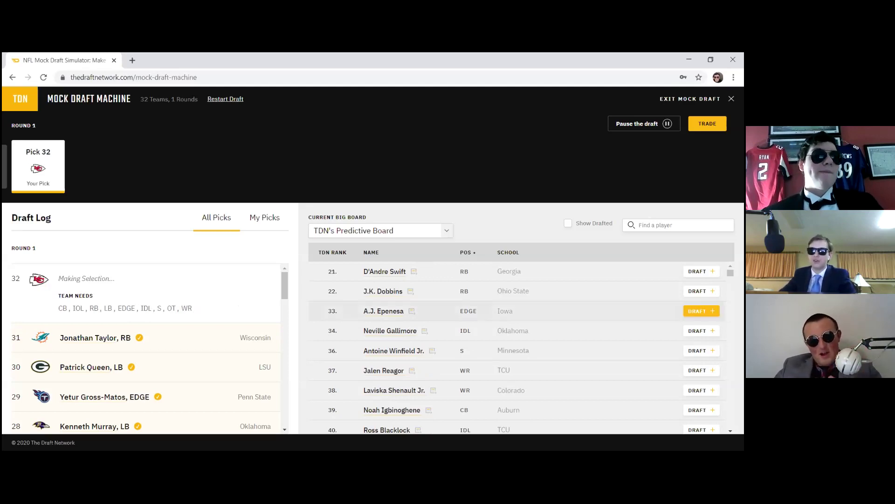
Step: Bring up the big board's POS filter options with the Chiefs on the clock at 32
click(467, 252)
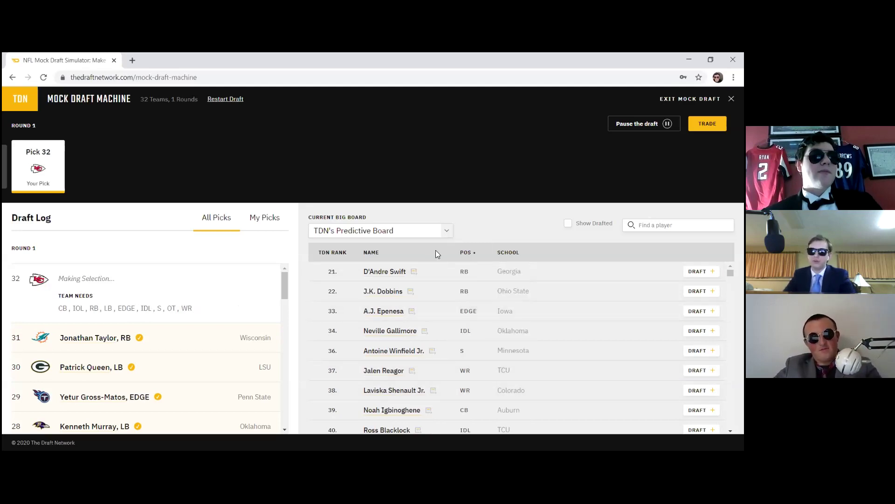
mouse_move(465, 253)
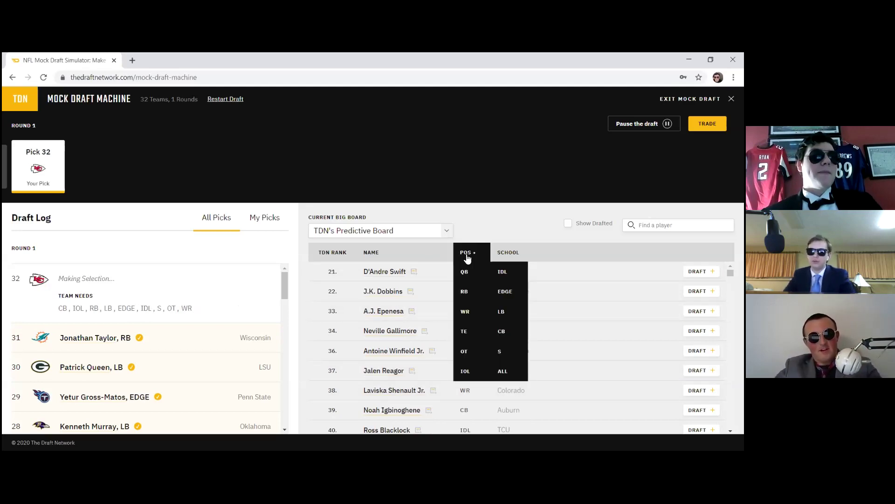
Step: Filter the board to CB and draft A.J. Terrell for the Chiefs at pick 32
click(502, 333)
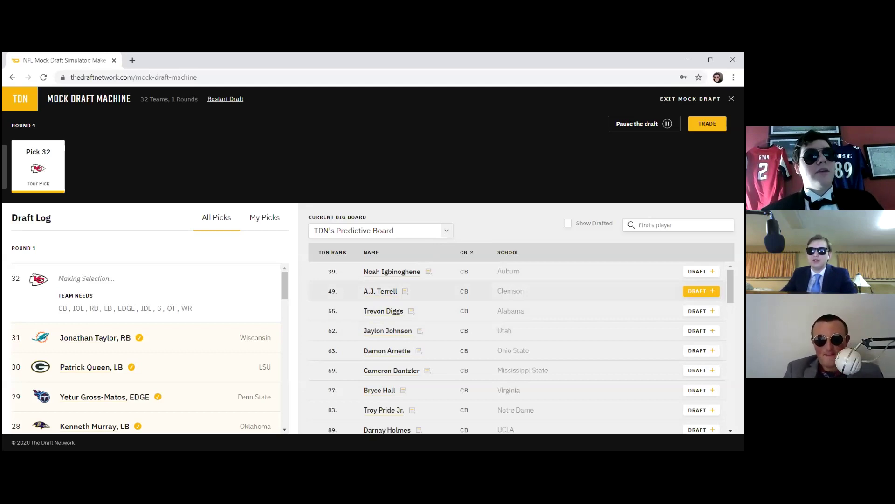
click(701, 291)
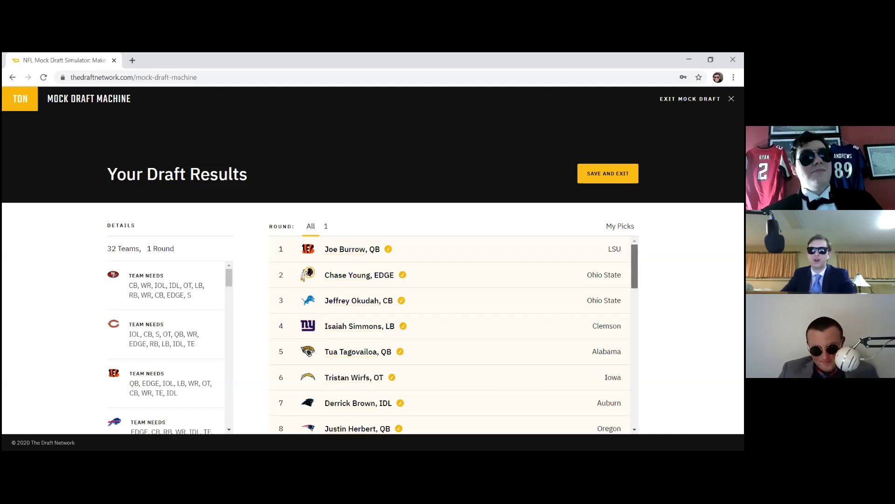
Step: Scroll the Your Draft Results list from pick 7 down to A.J. Terrell at pick 32
scroll(450, 334, down, 1)
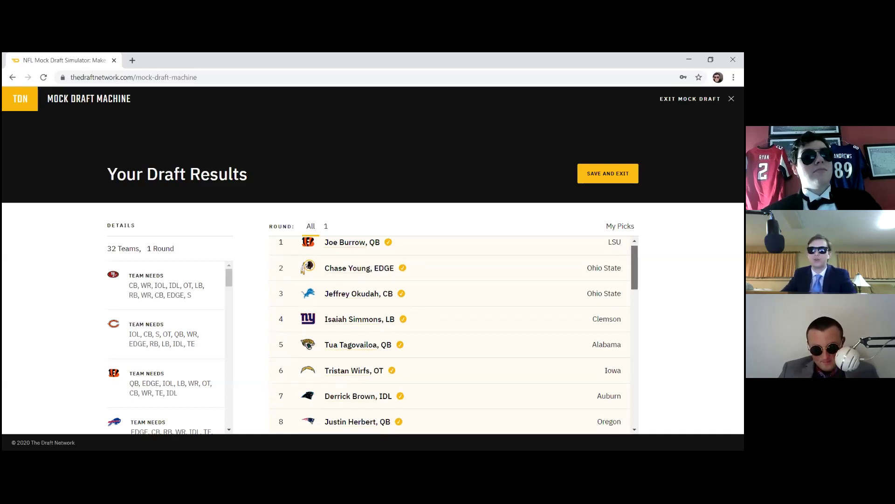
scroll(450, 334, down, 1)
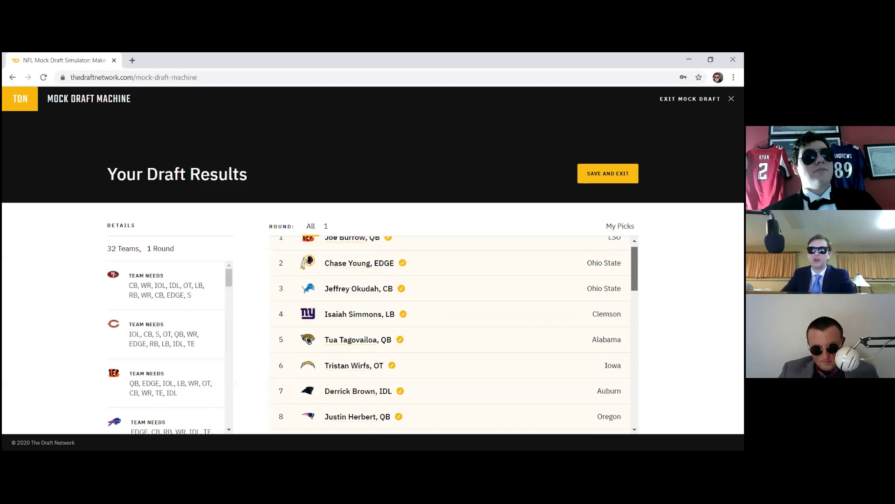
scroll(450, 333, down, 1)
scroll(450, 333, down, 1)
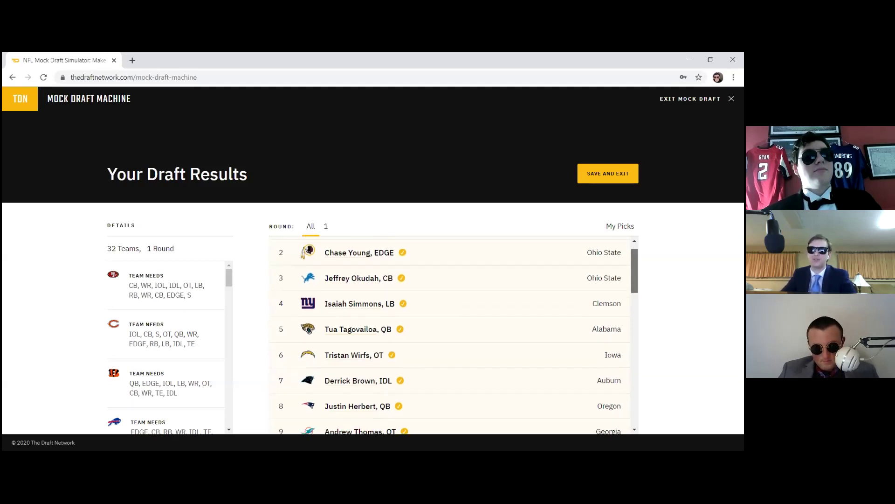
scroll(450, 333, down, 1)
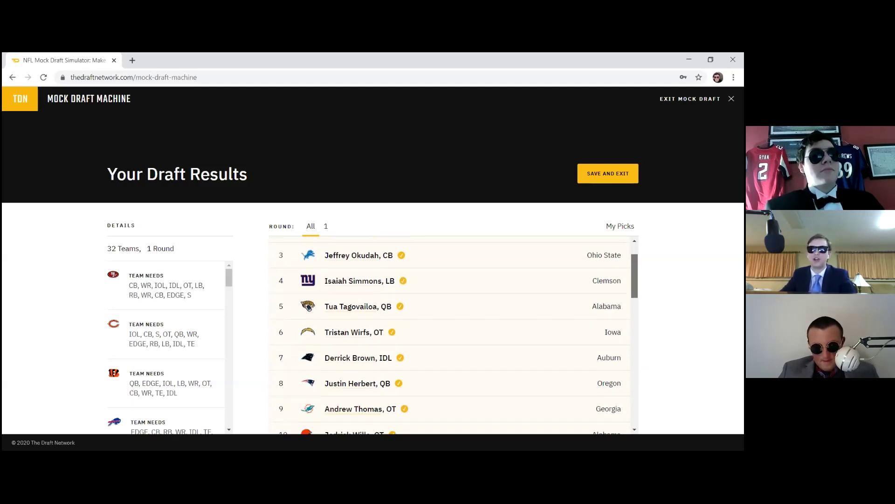
scroll(309, 304, down, 1)
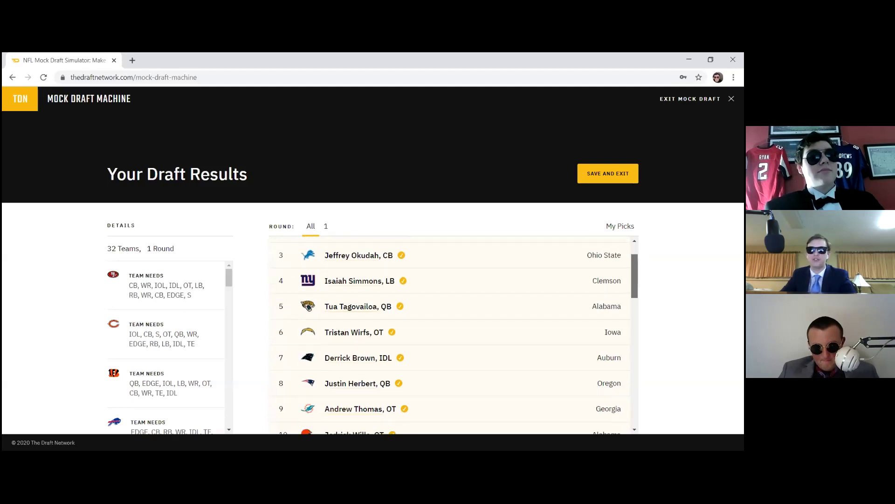
scroll(308, 304, down, 1)
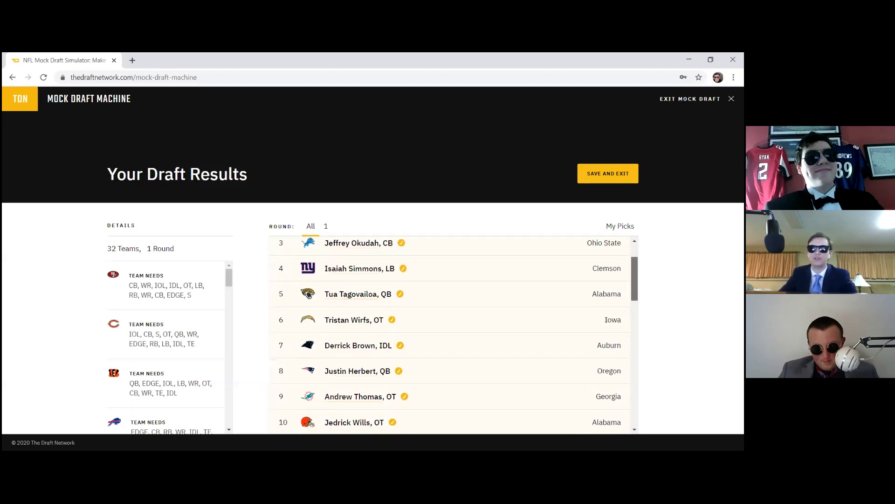
scroll(452, 331, down, 1)
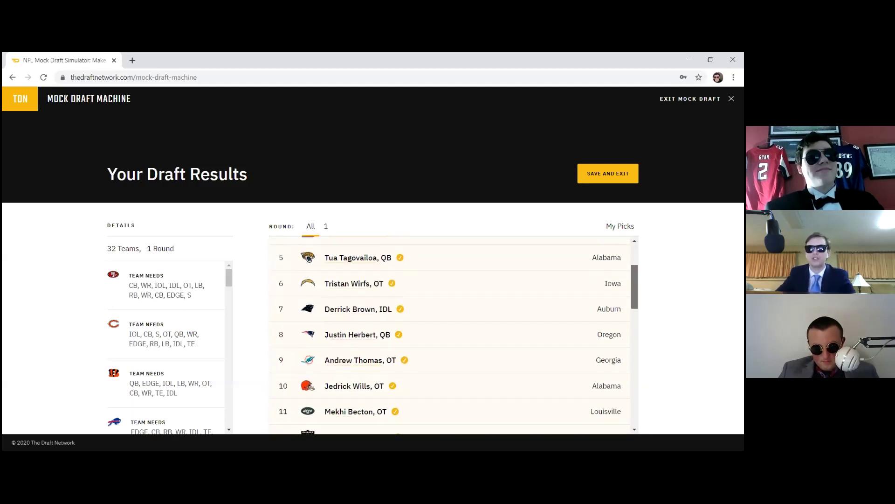
scroll(450, 334, down, 1)
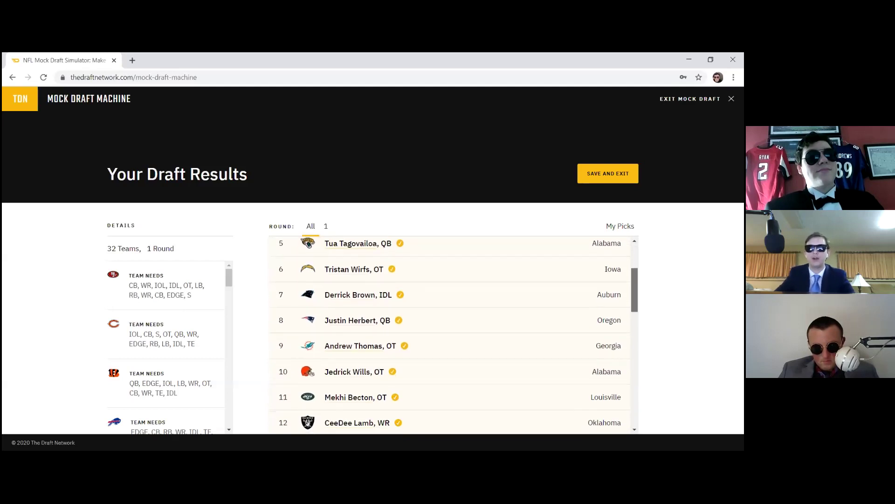
scroll(308, 240, down, 1)
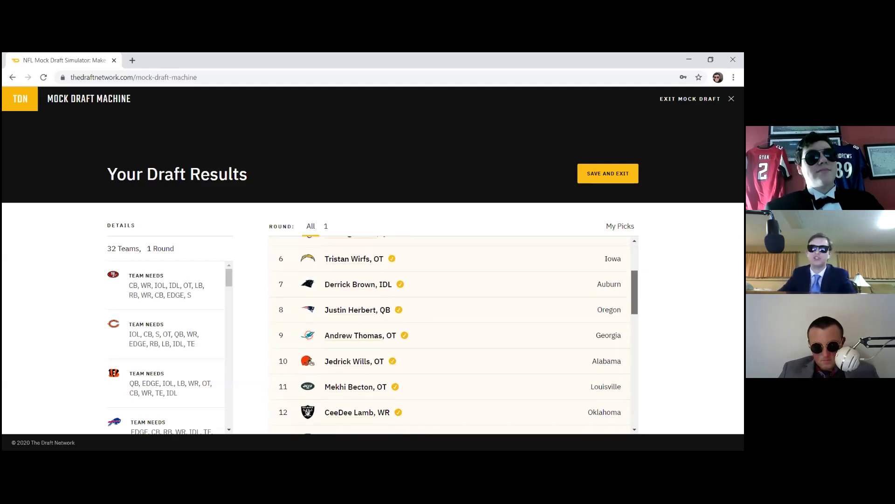
scroll(450, 333, down, 1)
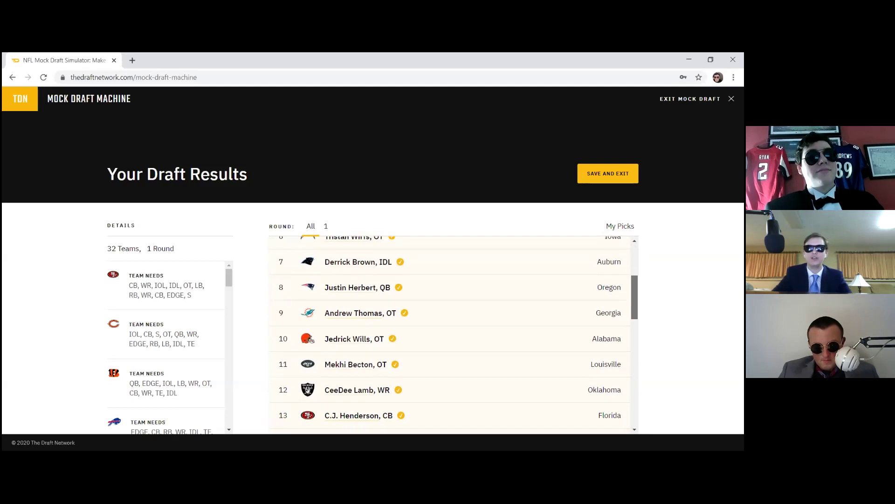
scroll(450, 333, down, 1)
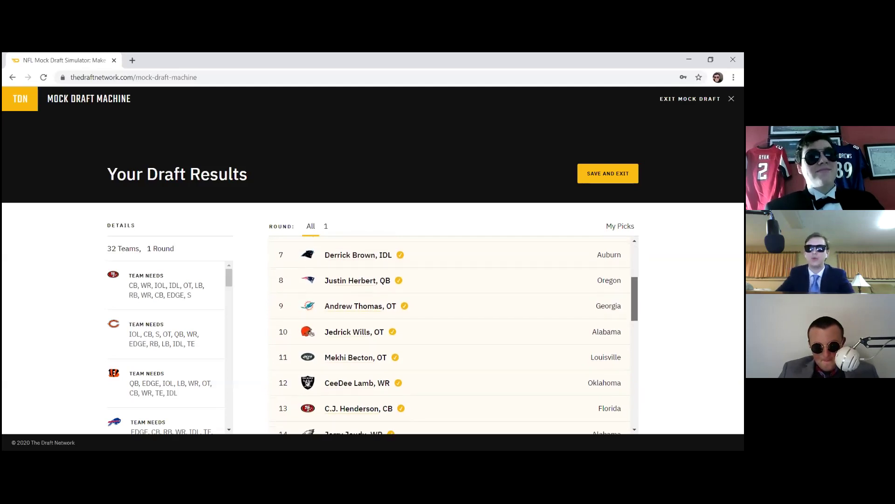
scroll(450, 333, down, 1)
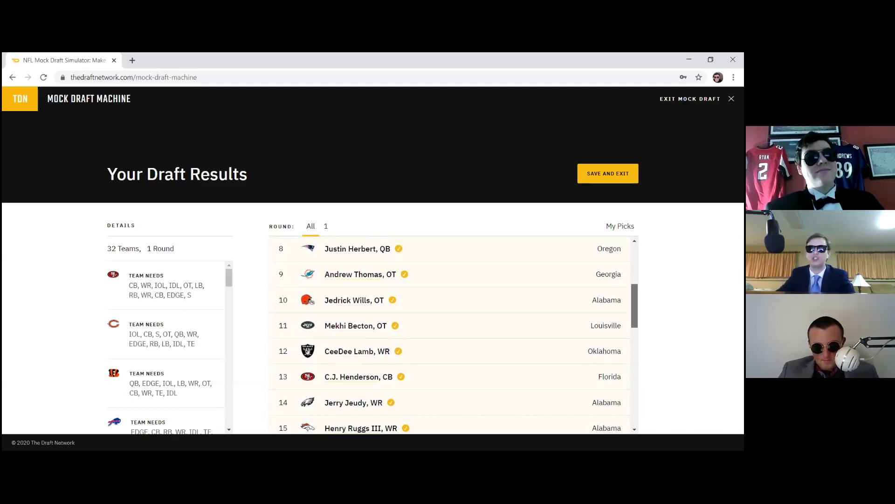
scroll(450, 333, down, 1)
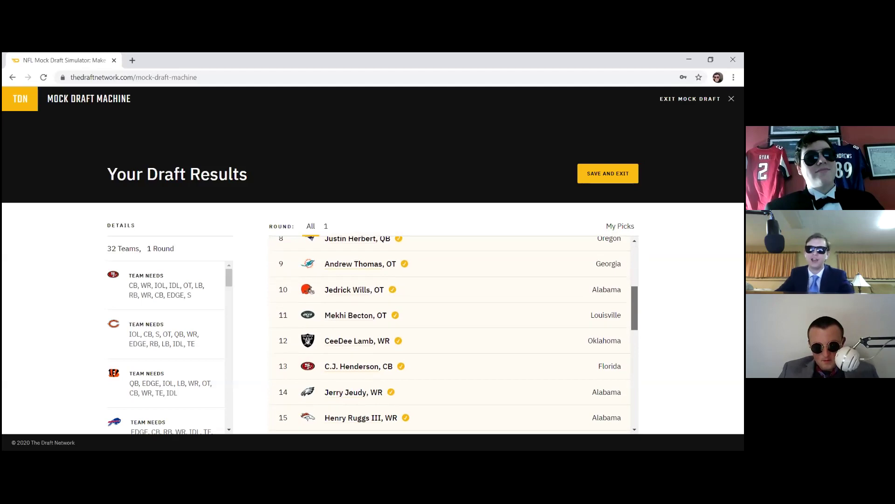
scroll(450, 333, down, 1)
scroll(450, 334, down, 1)
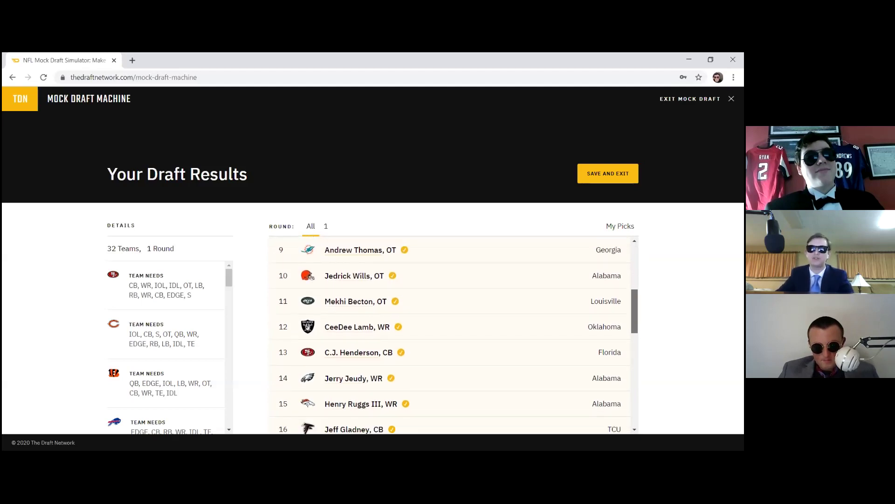
scroll(450, 333, down, 2)
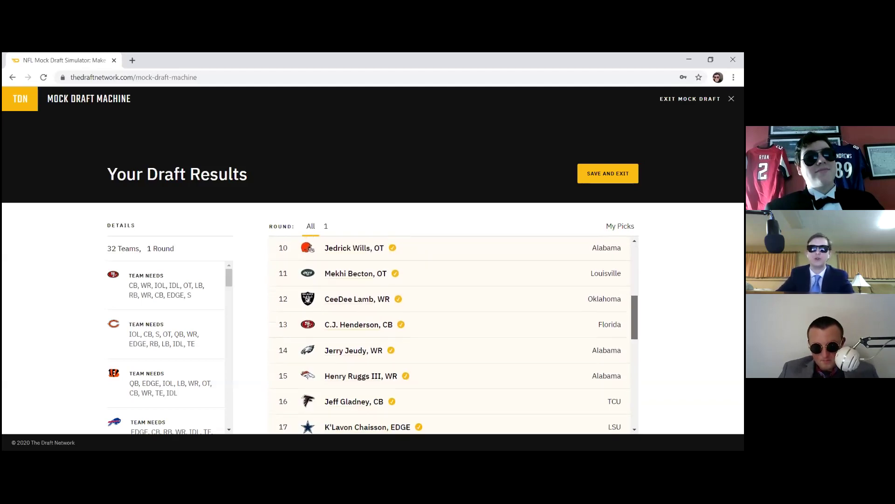
scroll(450, 334, down, 2)
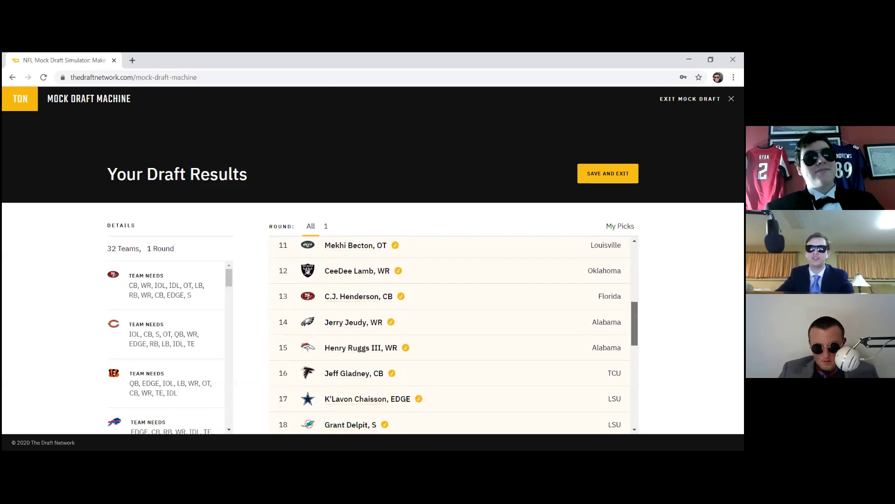
scroll(450, 334, down, 2)
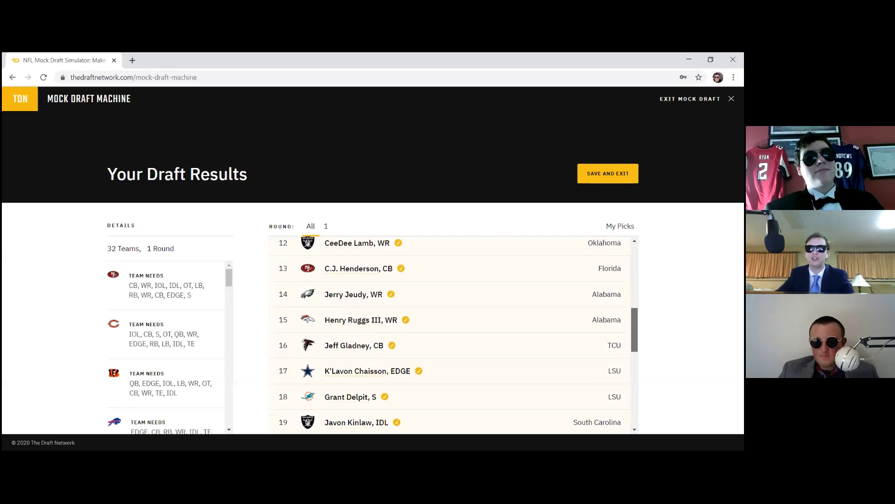
scroll(450, 333, down, 2)
scroll(450, 333, down, 1)
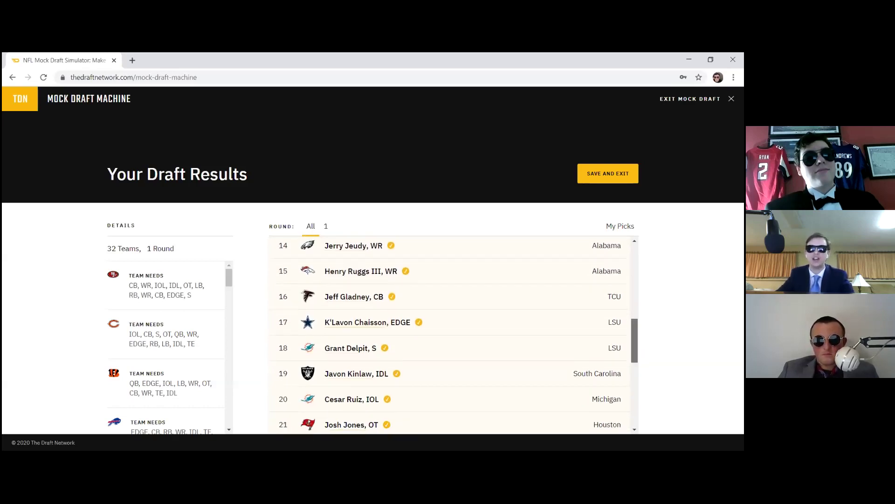
scroll(450, 333, down, 1)
scroll(450, 333, down, 1)
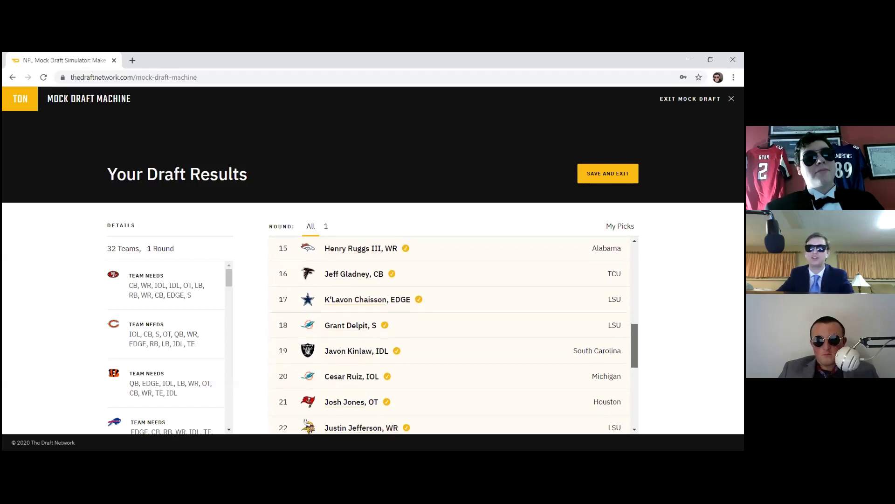
scroll(450, 334, down, 1)
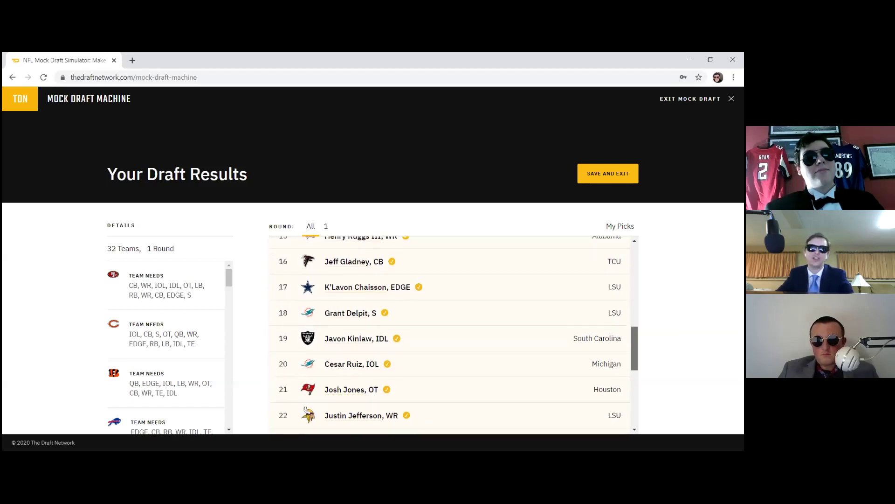
scroll(450, 334, down, 1)
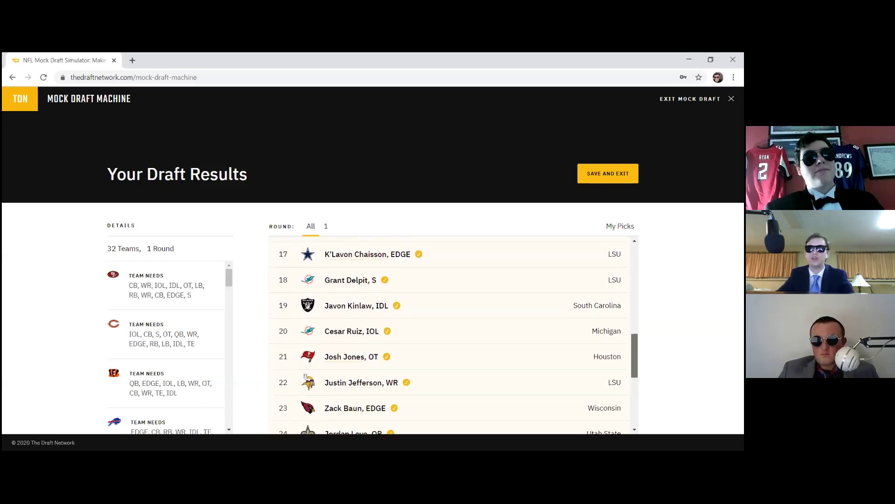
scroll(450, 334, down, 2)
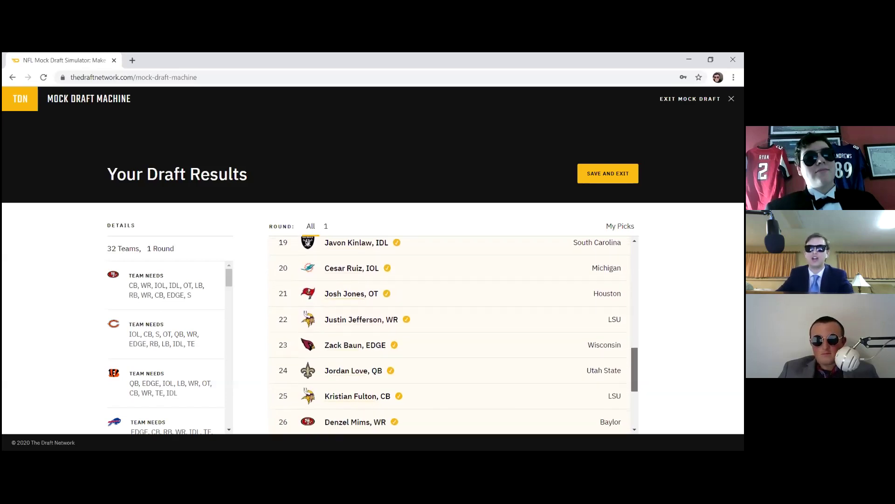
scroll(450, 333, down, 1)
scroll(450, 333, down, 1)
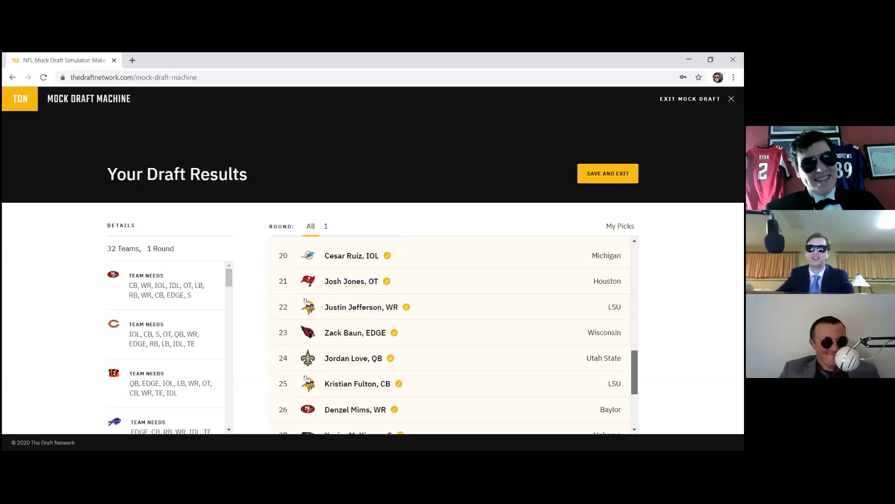
scroll(450, 334, down, 1)
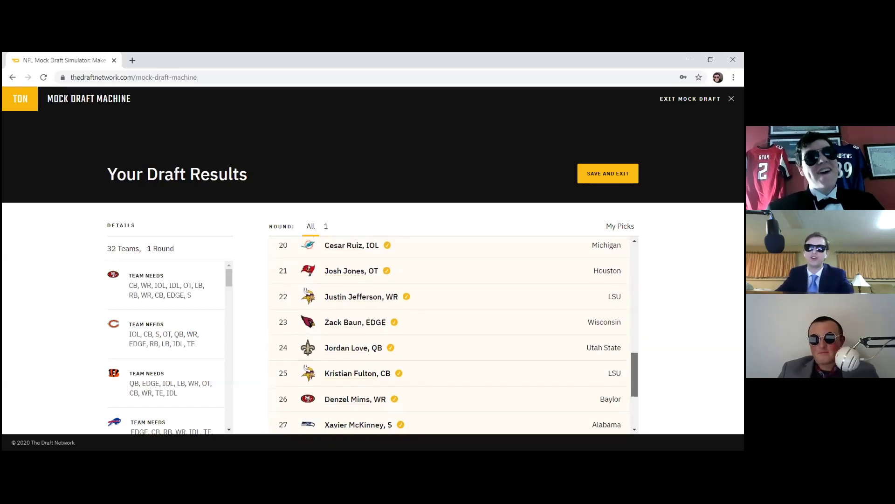
scroll(450, 333, down, 2)
scroll(450, 333, down, 2)
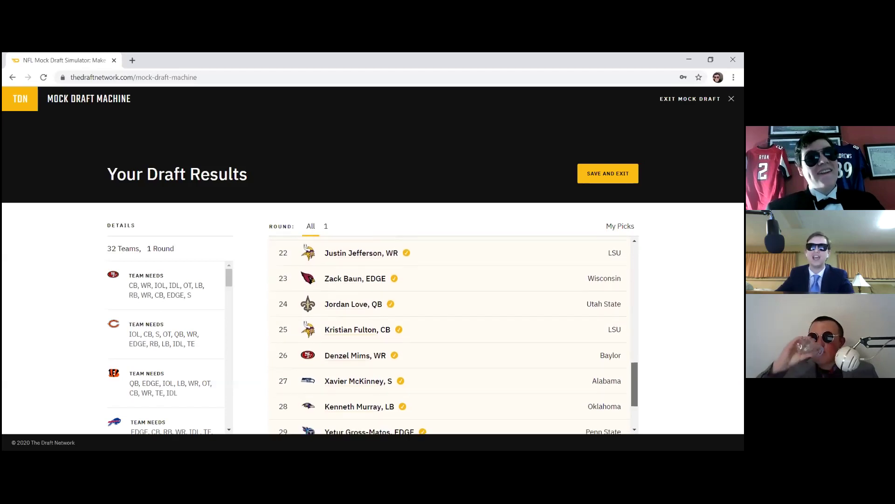
scroll(450, 333, down, 1)
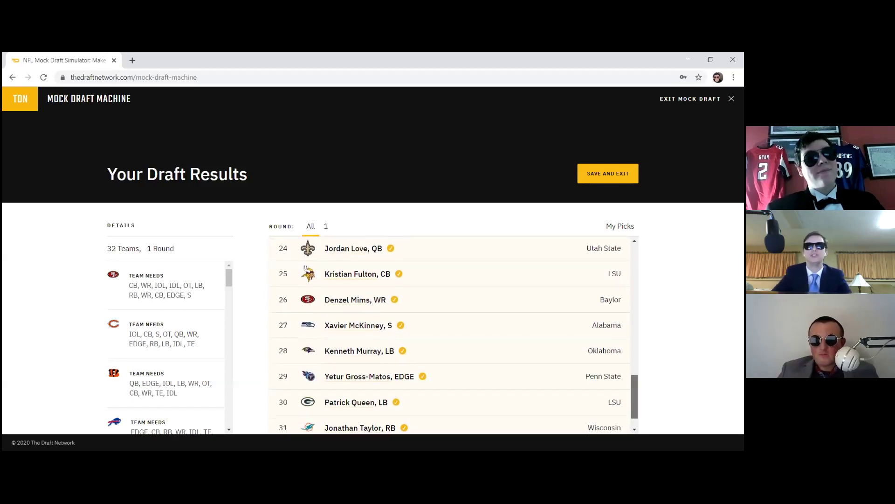
scroll(450, 334, down, 1)
scroll(450, 333, down, 1)
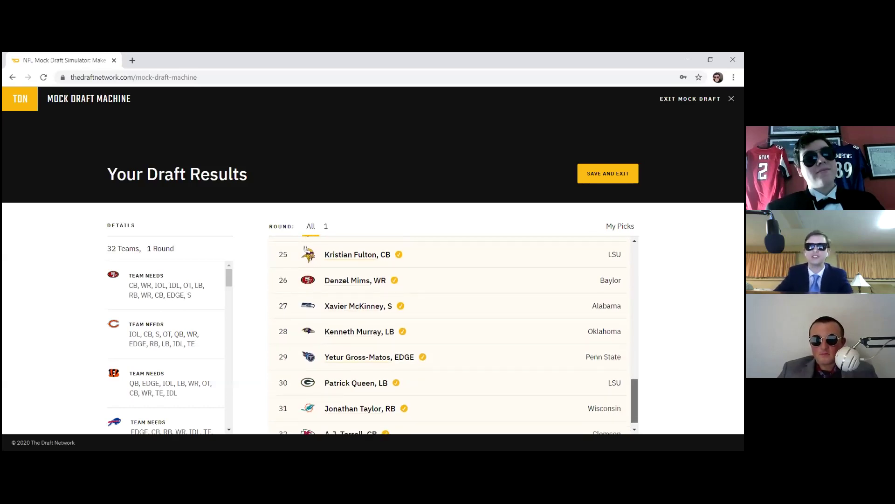
scroll(450, 333, down, 1)
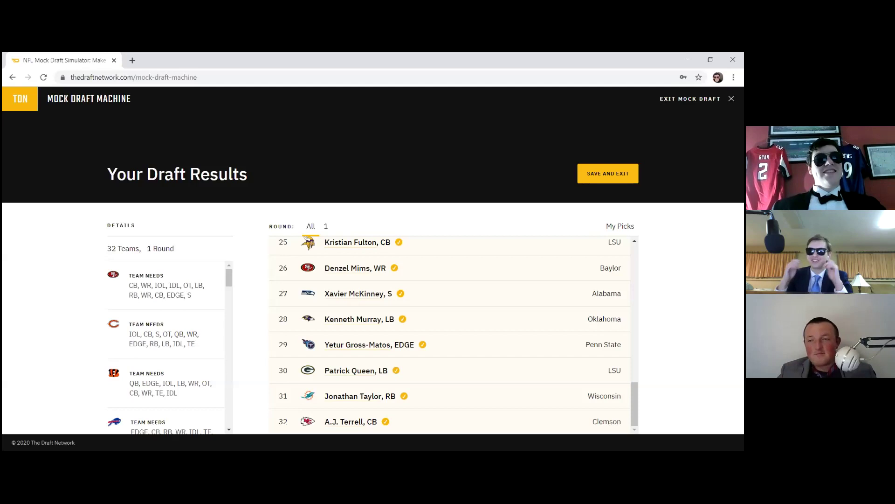
click(603, 177)
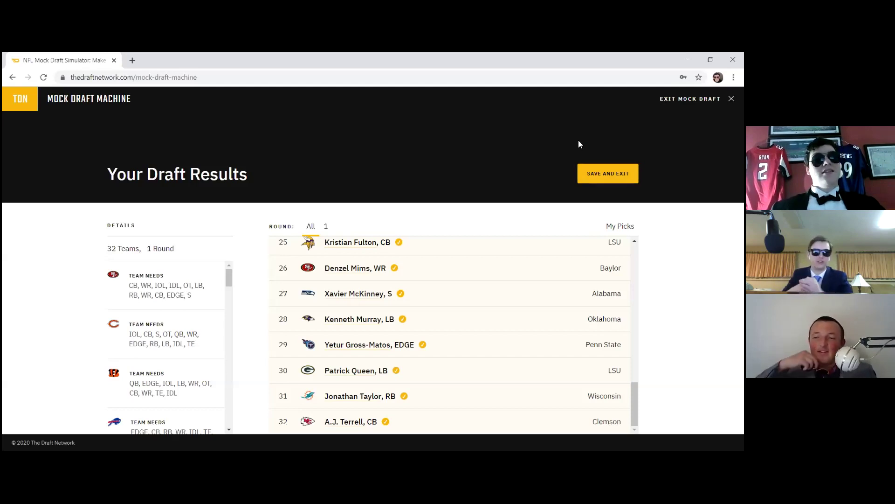